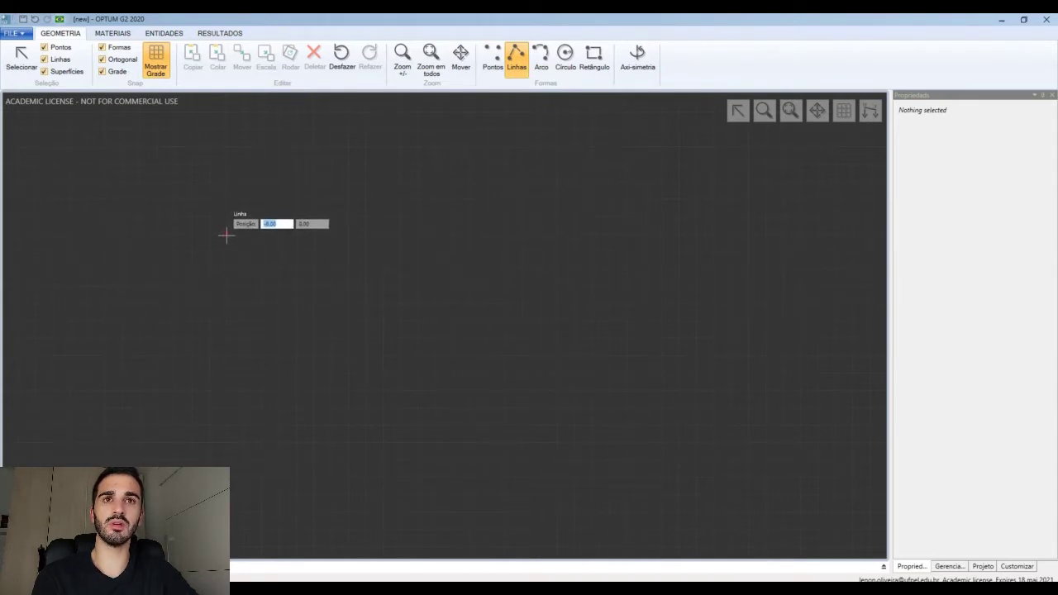
# Start a line in the upper-left area of the empty grid and draw its first segment to relative position 0, -13
pyautogui.click(225, 235)
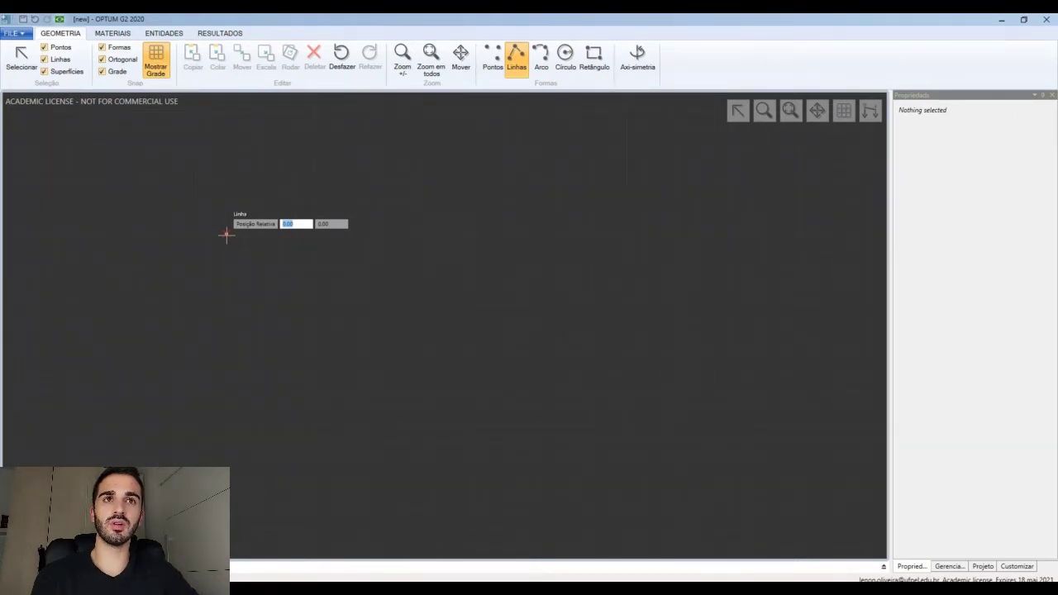
pyautogui.press('Tab')
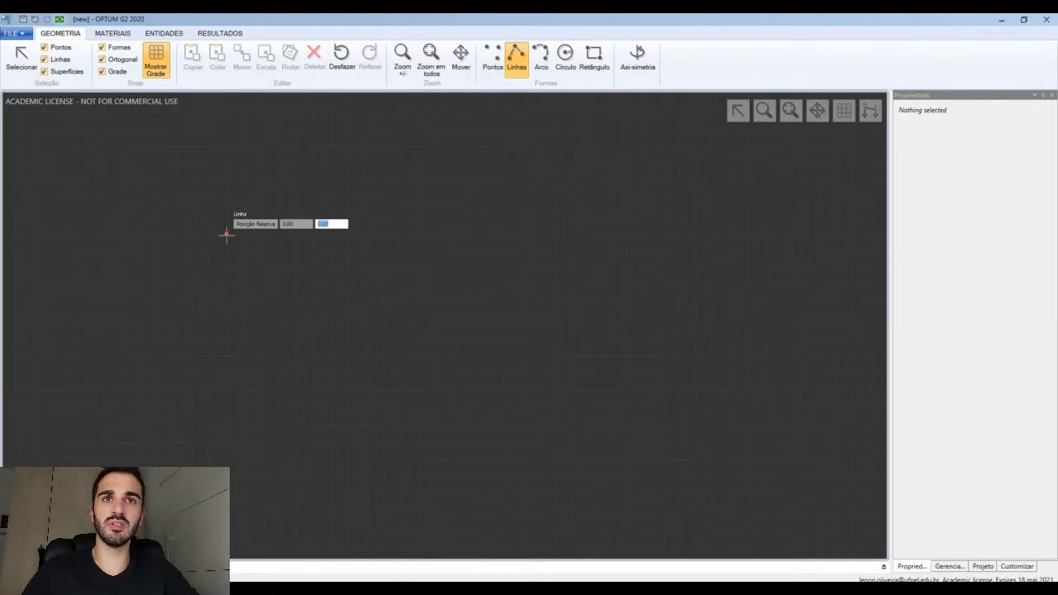
pyautogui.press('Tab')
pyautogui.press('Tab')
pyautogui.press('Tab')
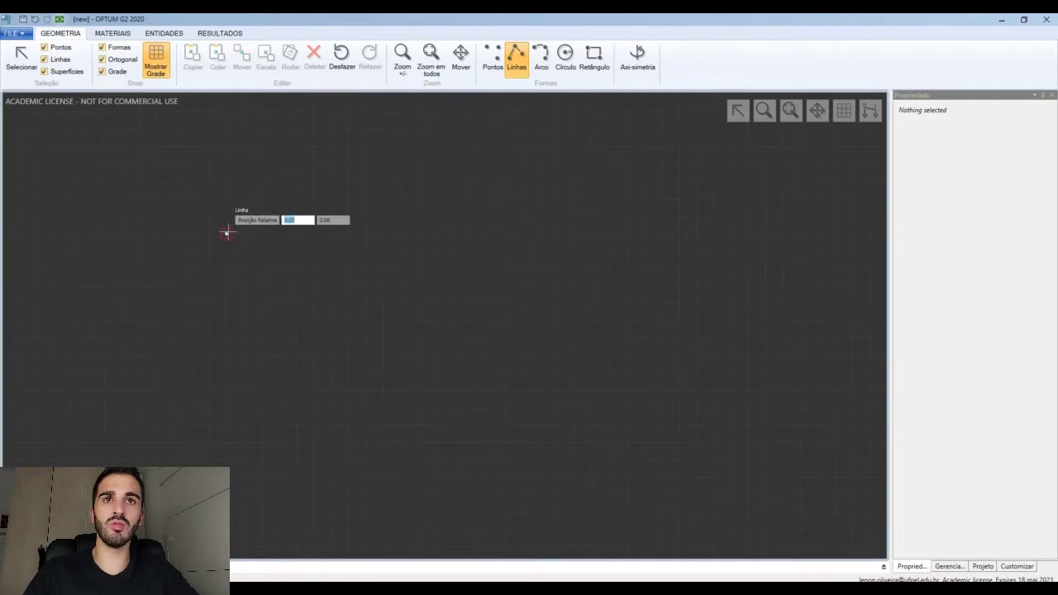
pyautogui.click(227, 233)
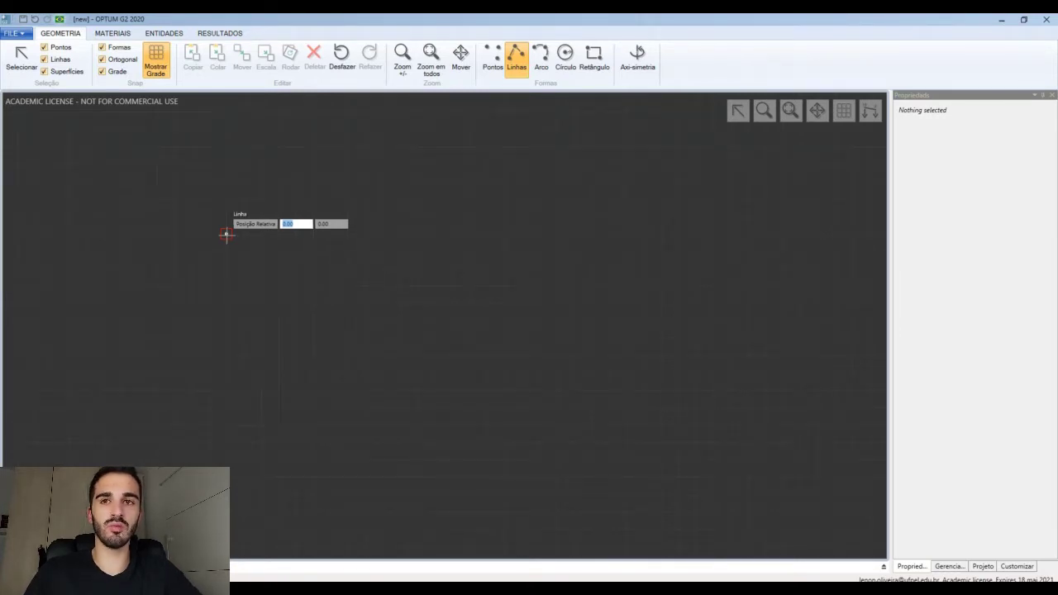
pyautogui.write('0')
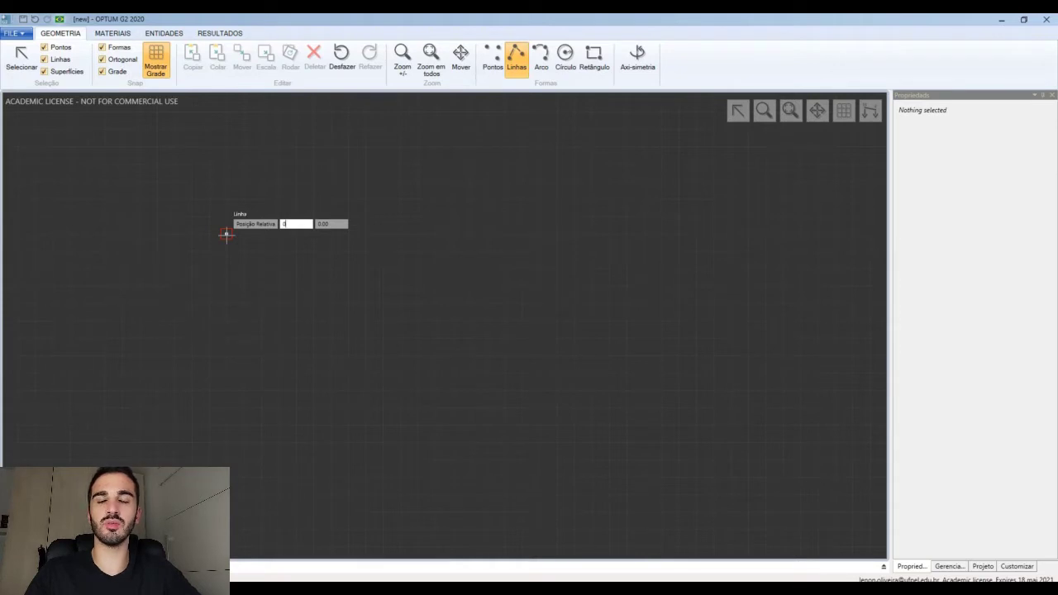
pyautogui.press('Tab')
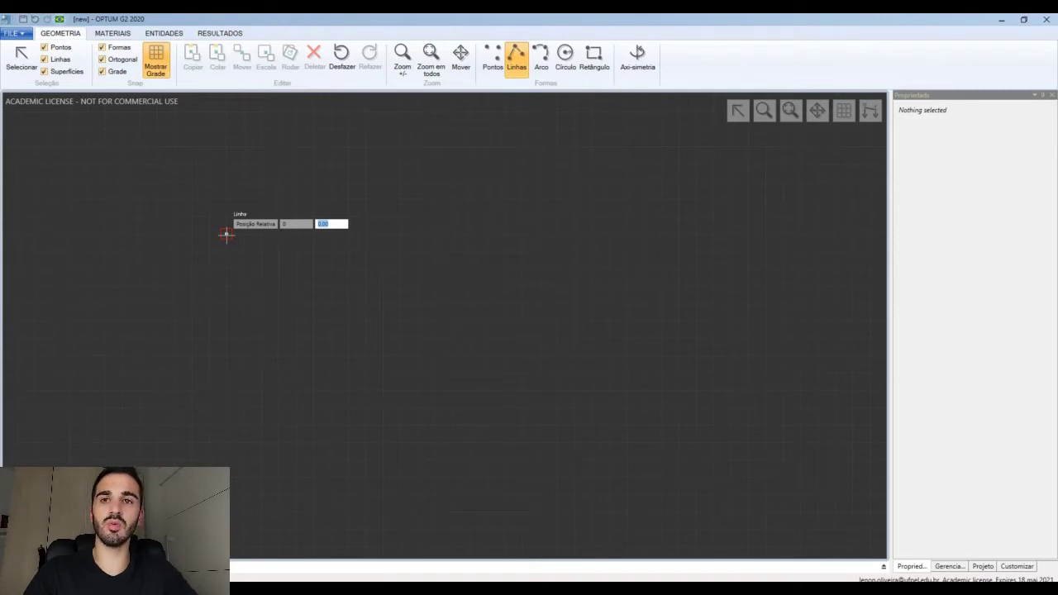
pyautogui.write('-')
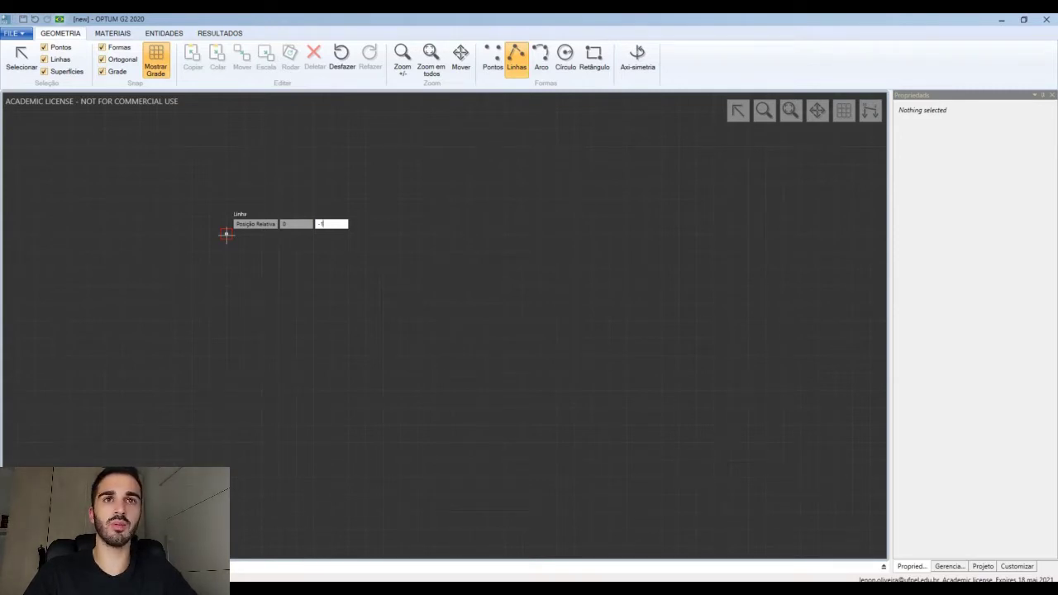
pyautogui.write('13')
pyautogui.press('Return')
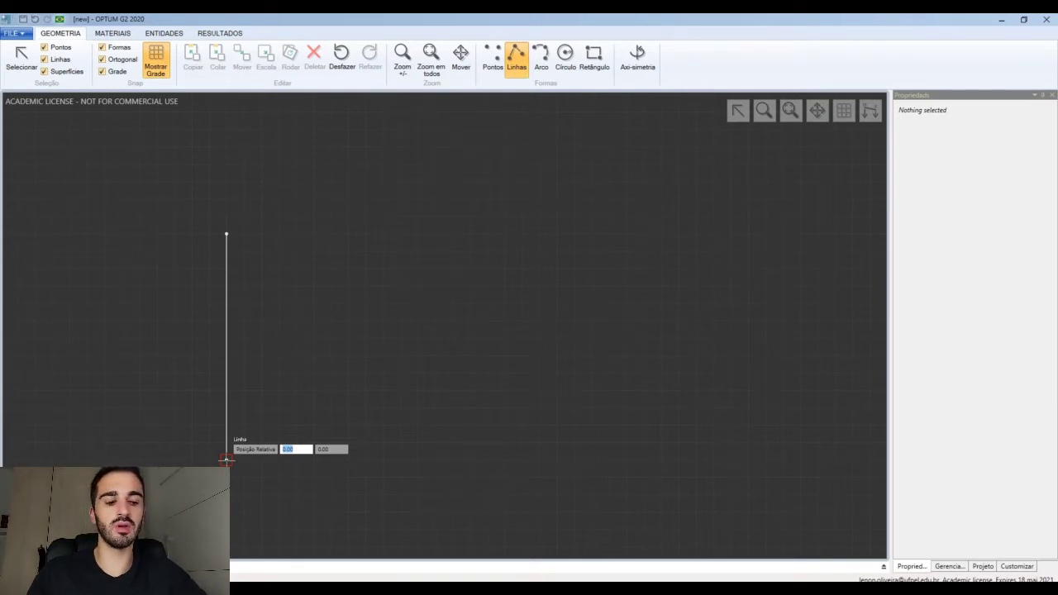
# Continue the outline from the vertical line's lower end with a horizontal base line to relative position 17, 0
pyautogui.write('17')
pyautogui.press('Tab')
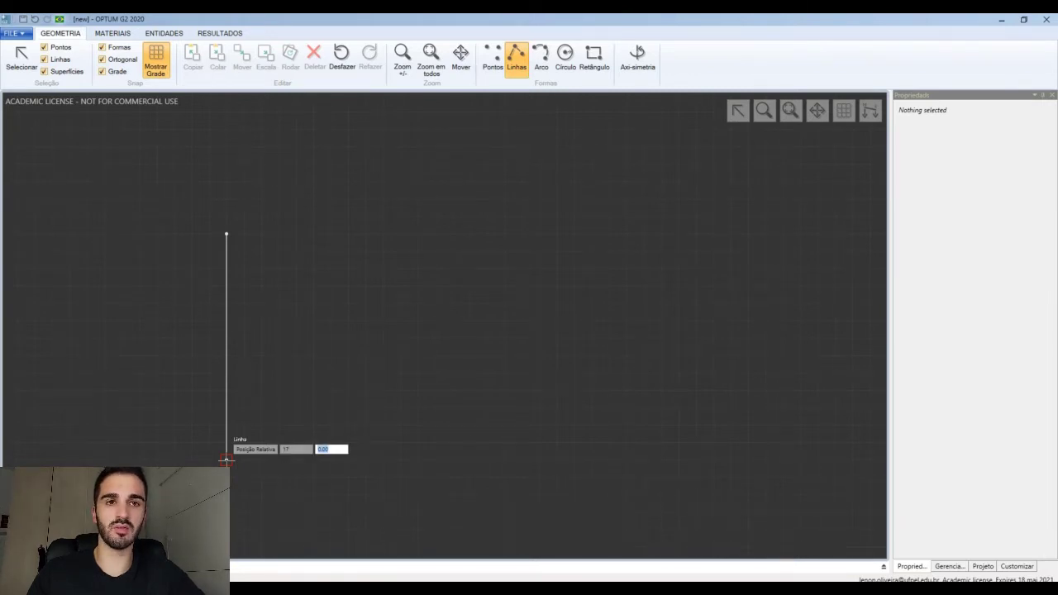
pyautogui.press('Return')
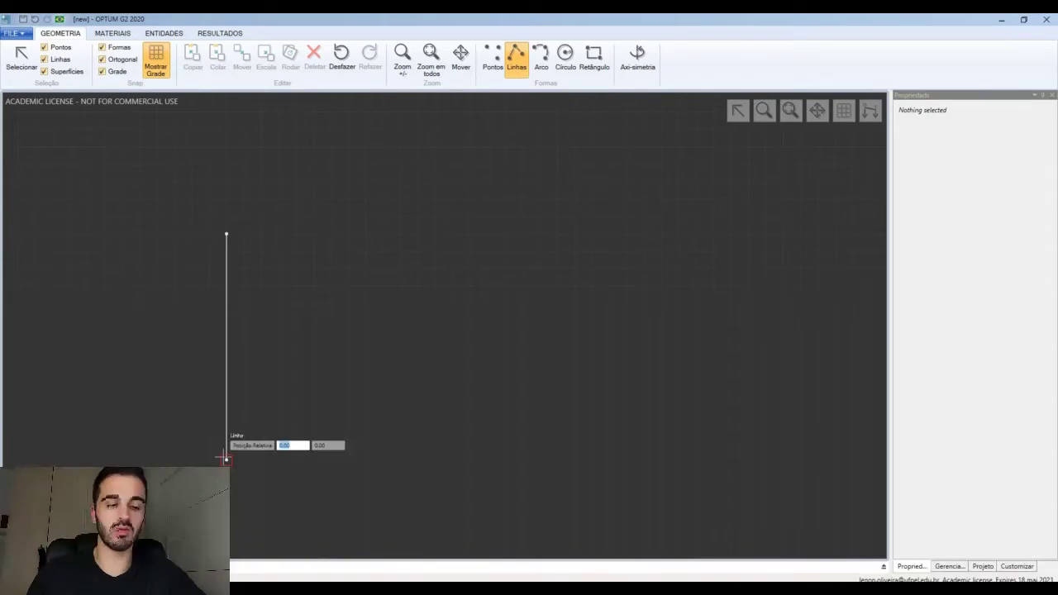
pyautogui.write('10')
pyautogui.press('Tab')
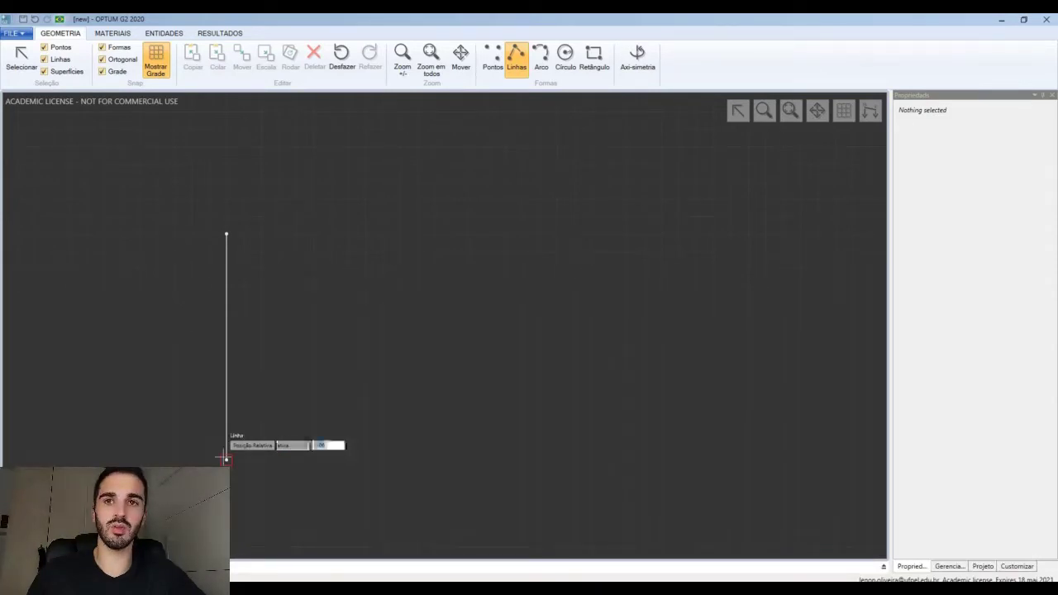
pyautogui.write('0')
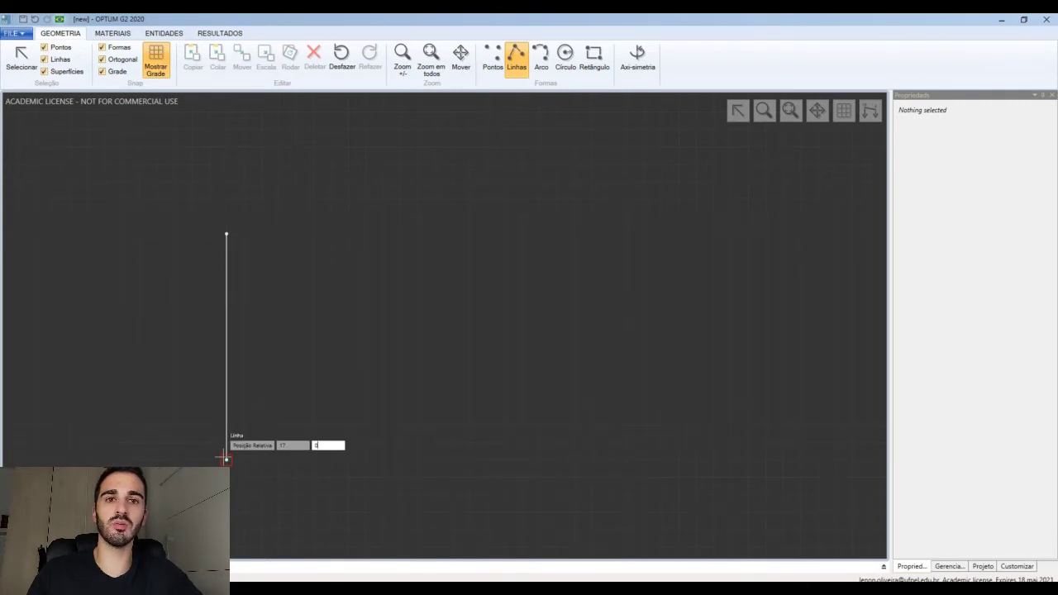
pyautogui.press('Return')
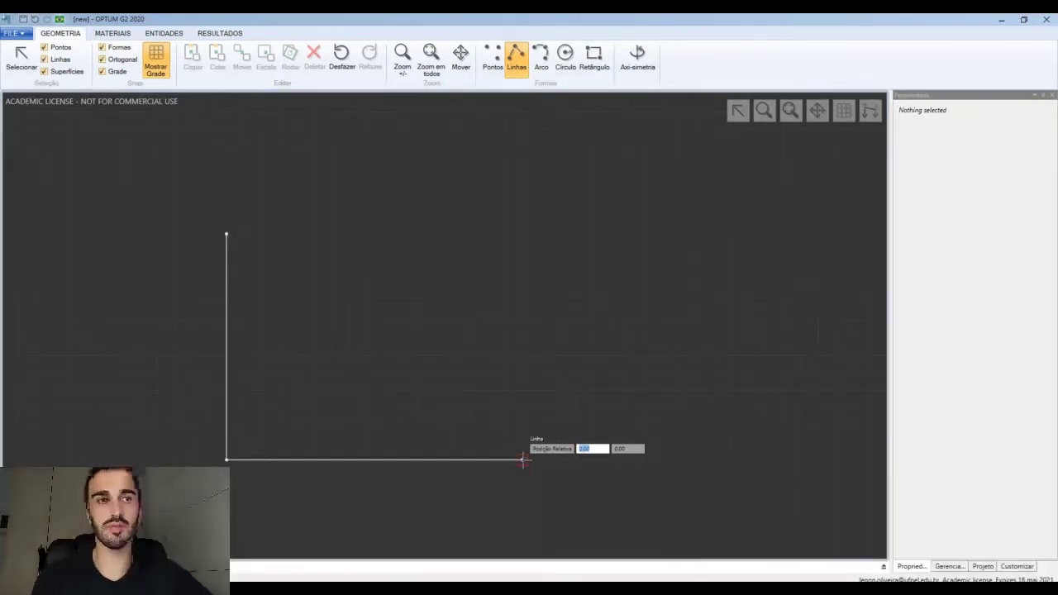
# Continue from the base's right end with a vertical line about 4 units up and a horizontal toe line about 5 units left
pyautogui.click(521, 390)
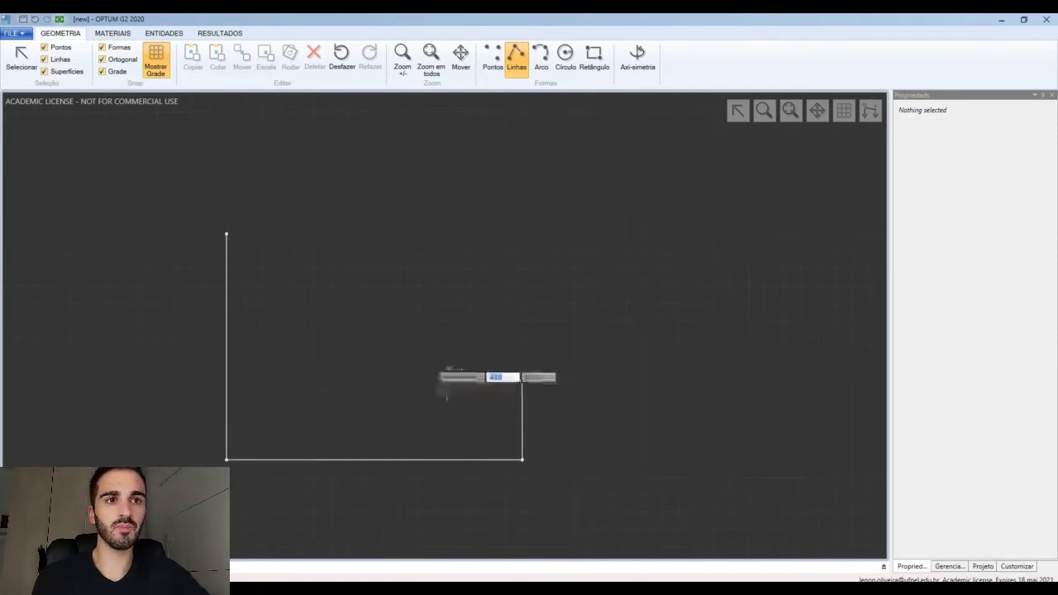
pyautogui.click(433, 390)
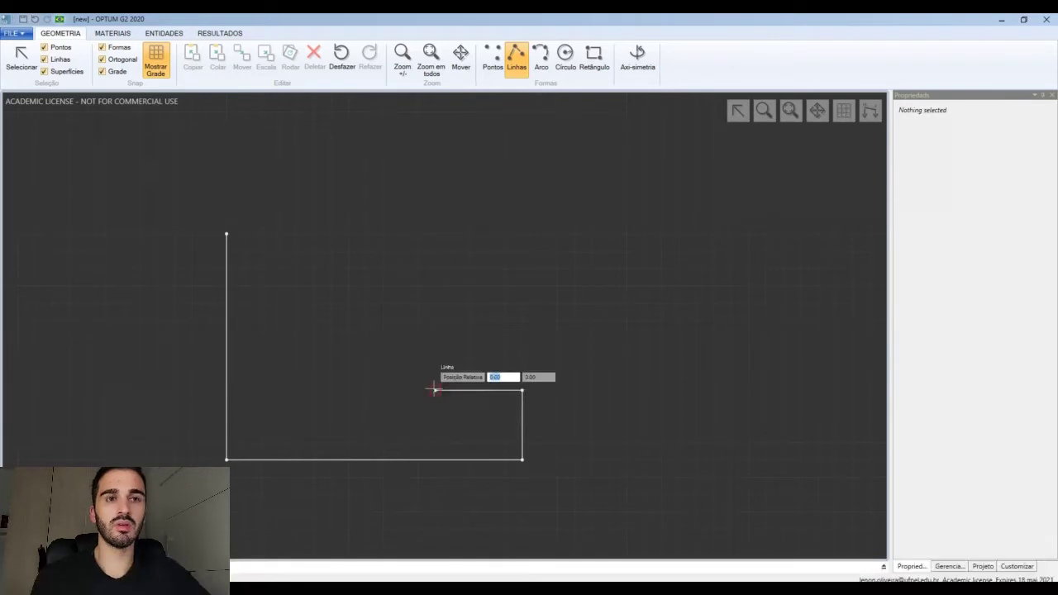
pyautogui.press('Escape')
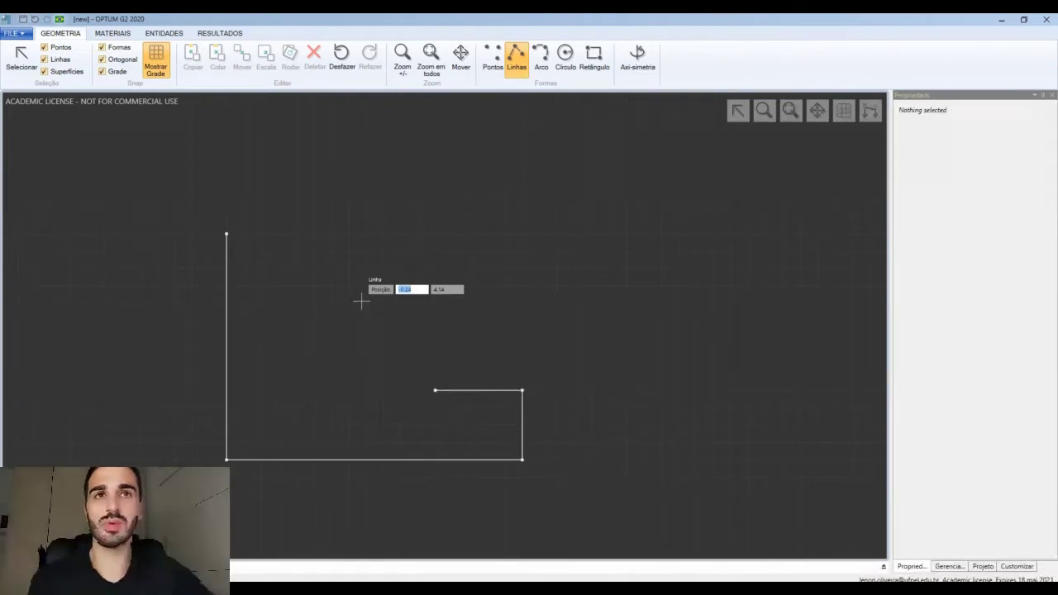
# Draw a 5-unit horizontal crest from the outline's upper-left point and close the profile with a sloped line to the toe
pyautogui.click(226, 234)
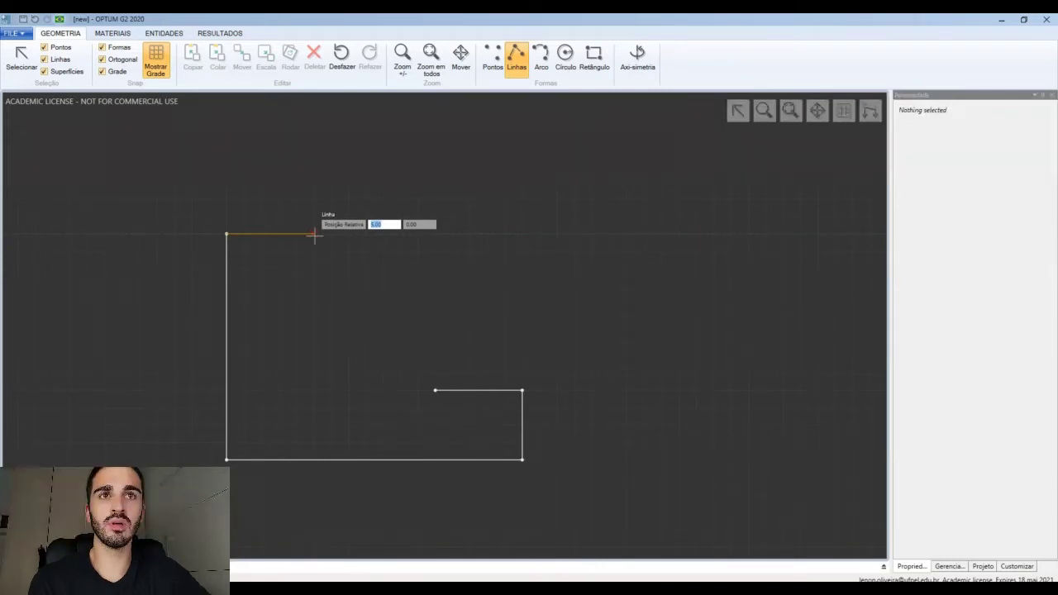
pyautogui.click(313, 234)
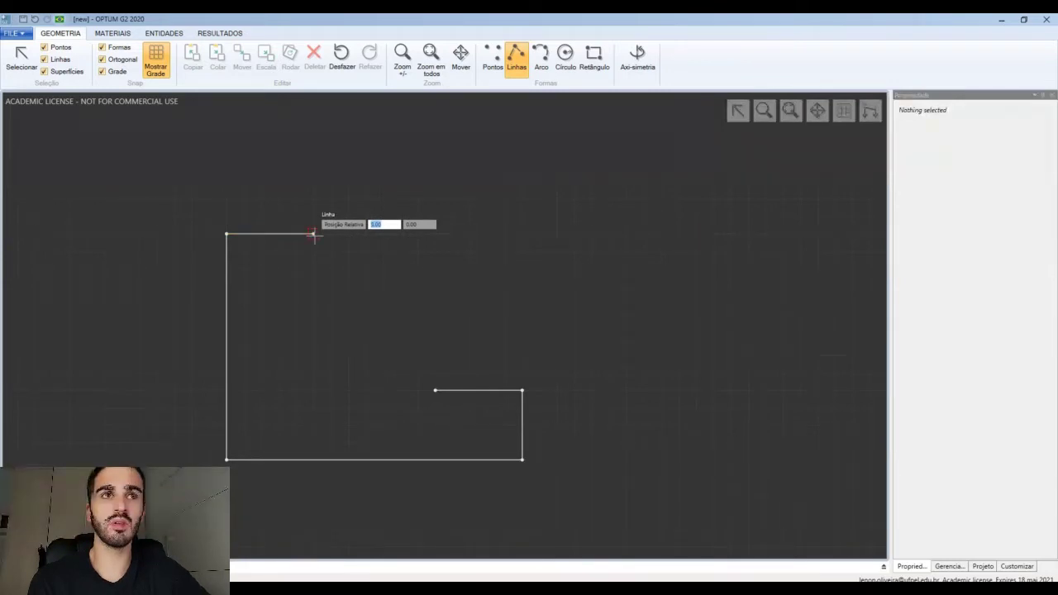
pyautogui.click(434, 391)
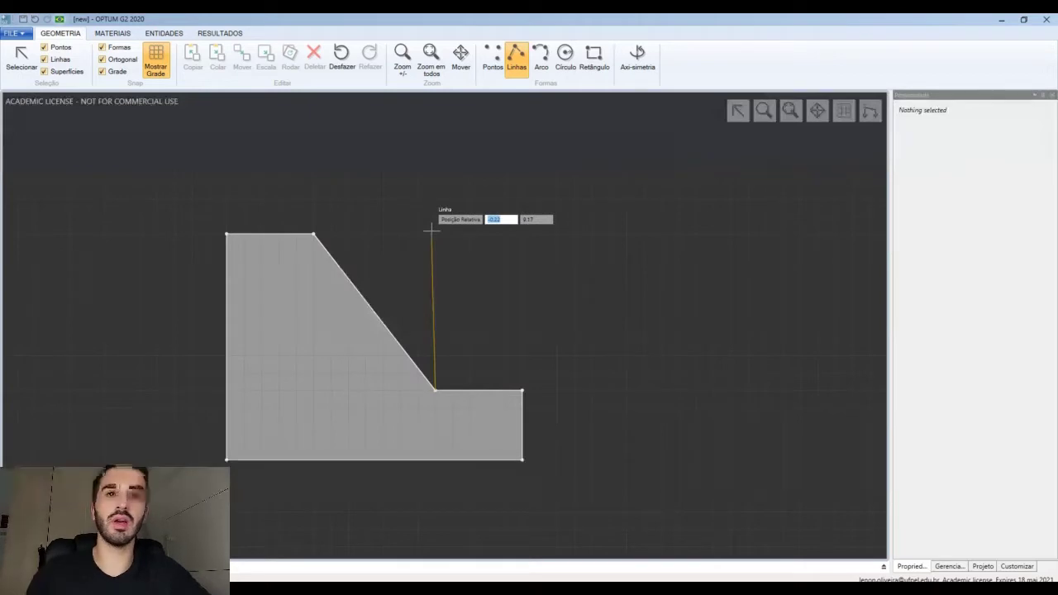
pyautogui.press('Escape')
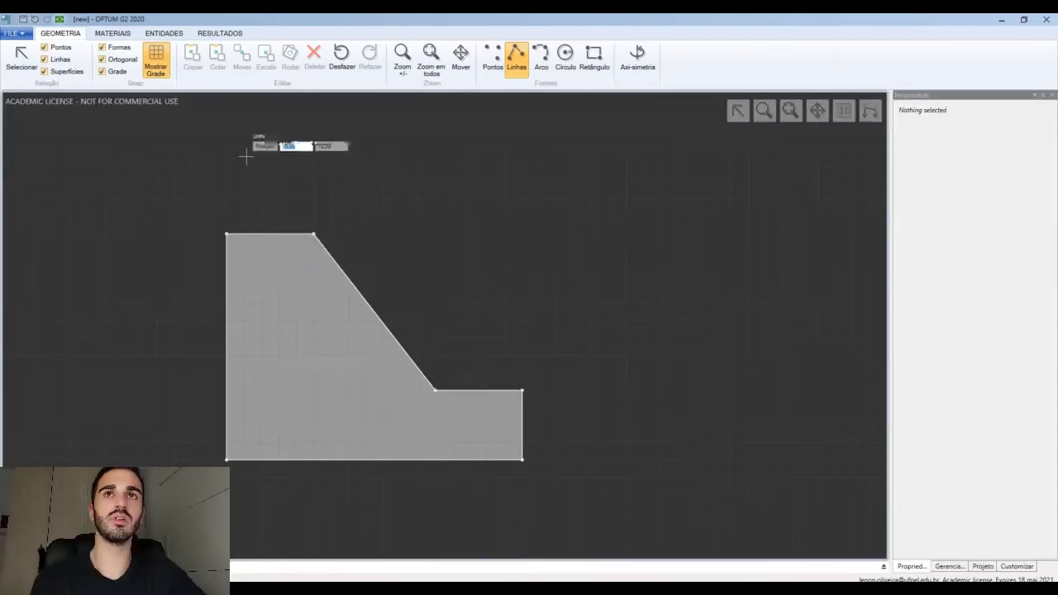
# Try the AUS Clay, Argila Firme-MC and Areia Média-MC materials on the slope region
pyautogui.click(111, 33)
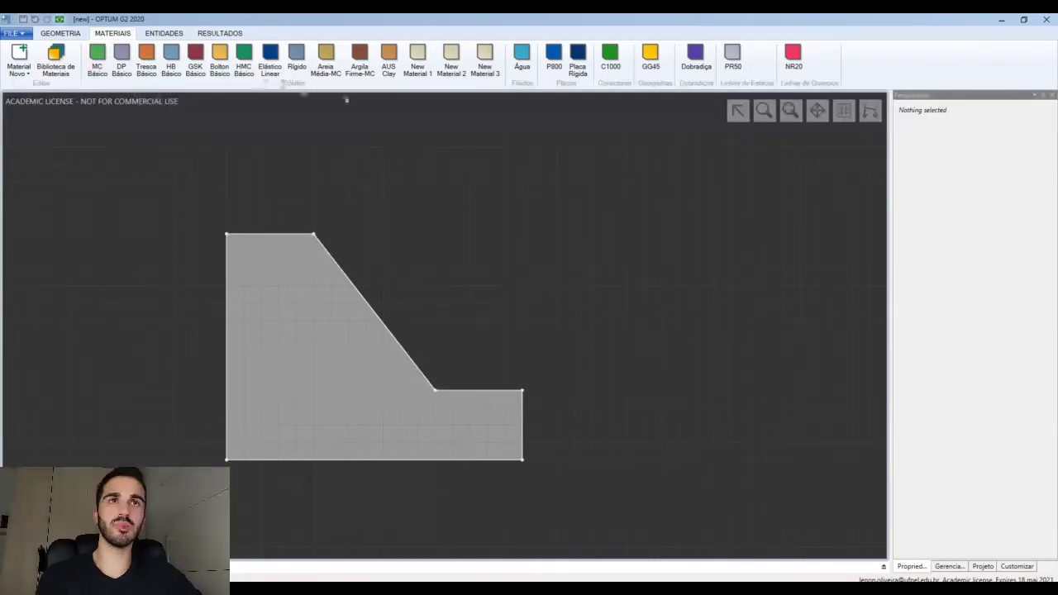
pyautogui.click(389, 57)
pyautogui.click(331, 313)
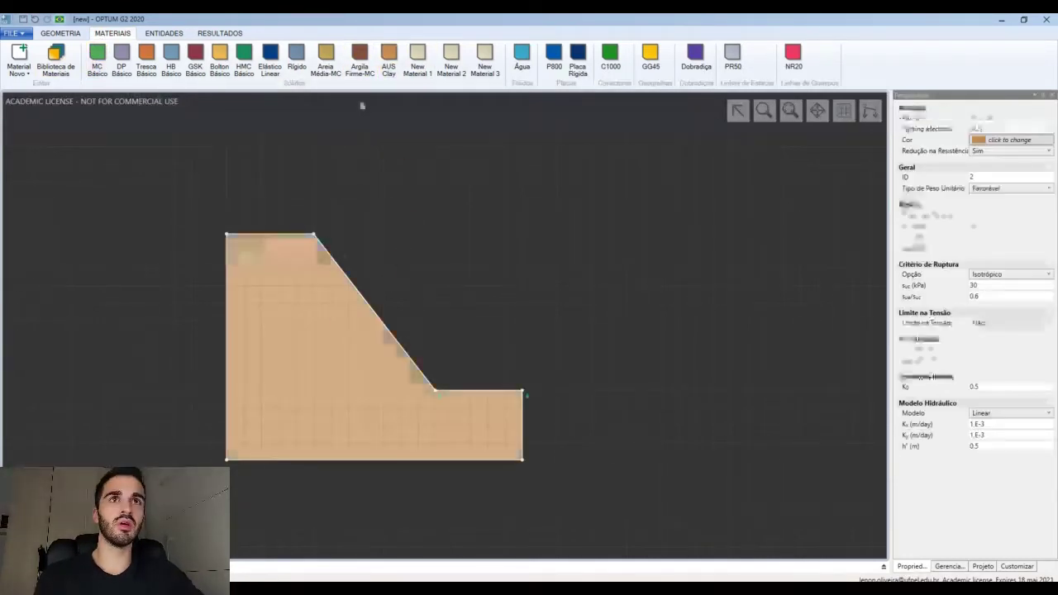
pyautogui.click(328, 65)
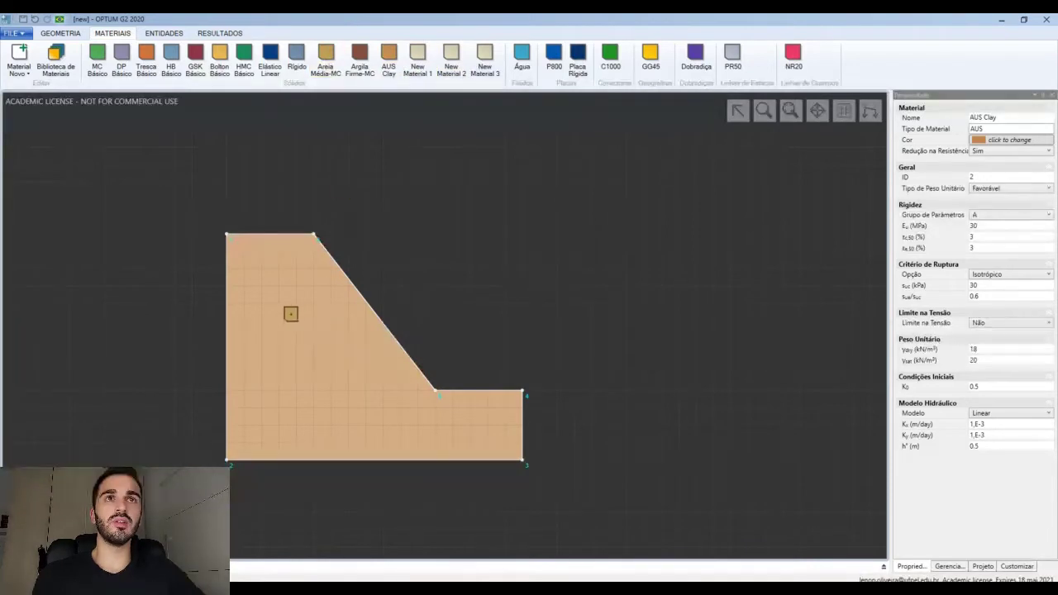
pyautogui.click(291, 314)
pyautogui.click(360, 60)
pyautogui.click(302, 351)
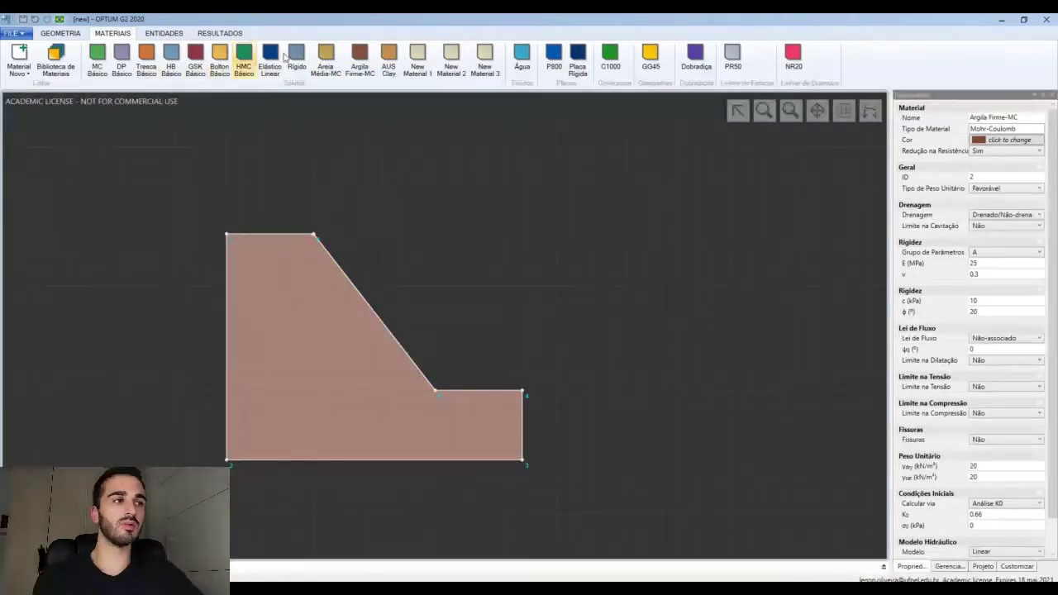
pyautogui.click(326, 59)
pyautogui.click(353, 357)
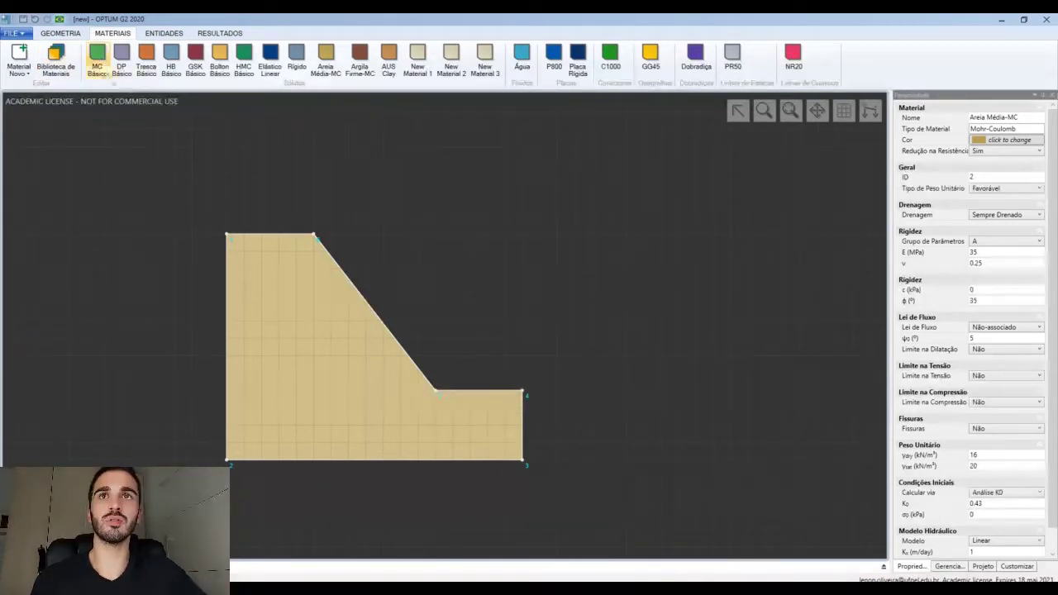
# Assign the MC Básico material to the slope region
pyautogui.moveTo(97, 68); pyautogui.dragTo(302, 324)
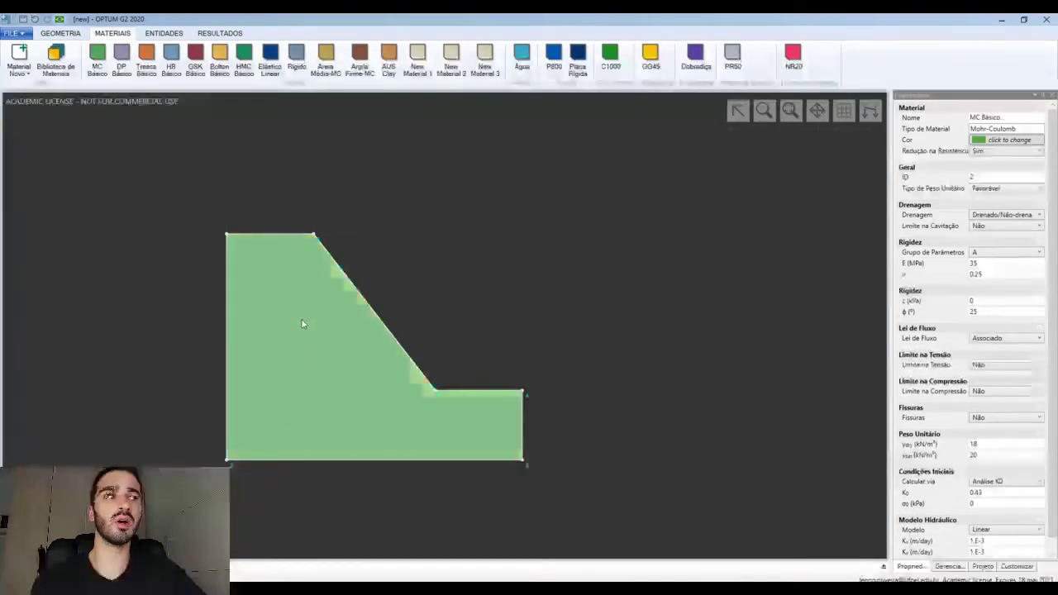
pyautogui.click(28, 78)
pyautogui.moveTo(33, 86)
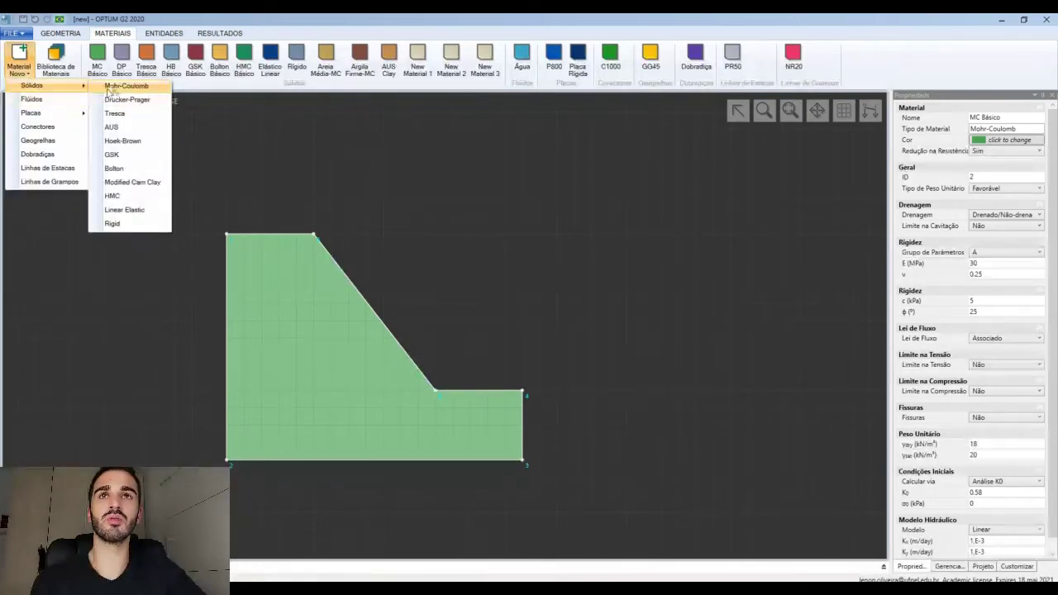
pyautogui.click(336, 195)
pyautogui.moveTo(98, 63); pyautogui.dragTo(302, 325)
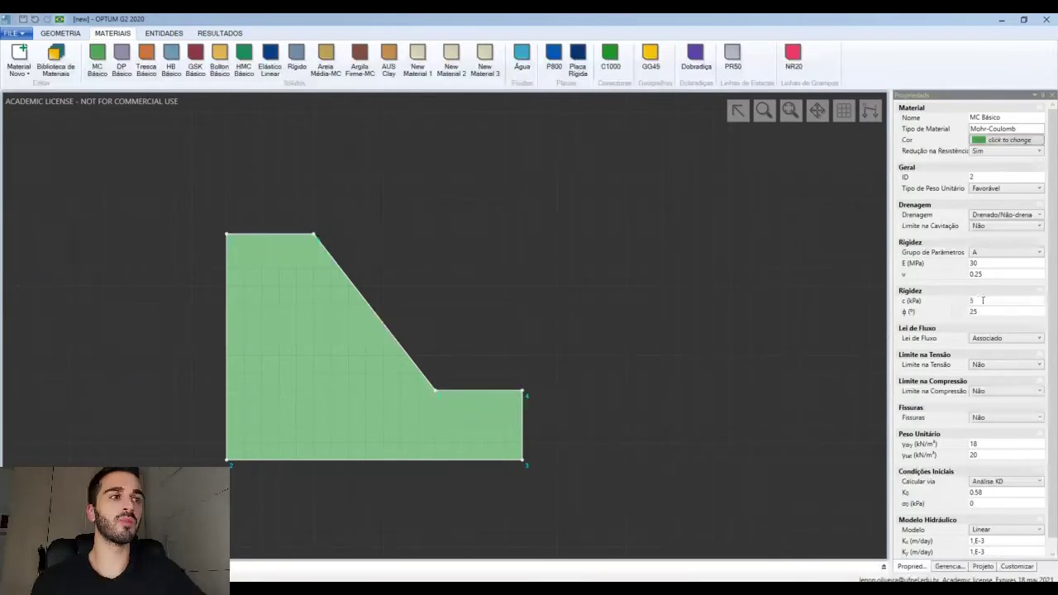
# Set the MC Básico material's cohesion c to 0 kPa and its friction angle φ to 35°
pyautogui.click(951, 301)
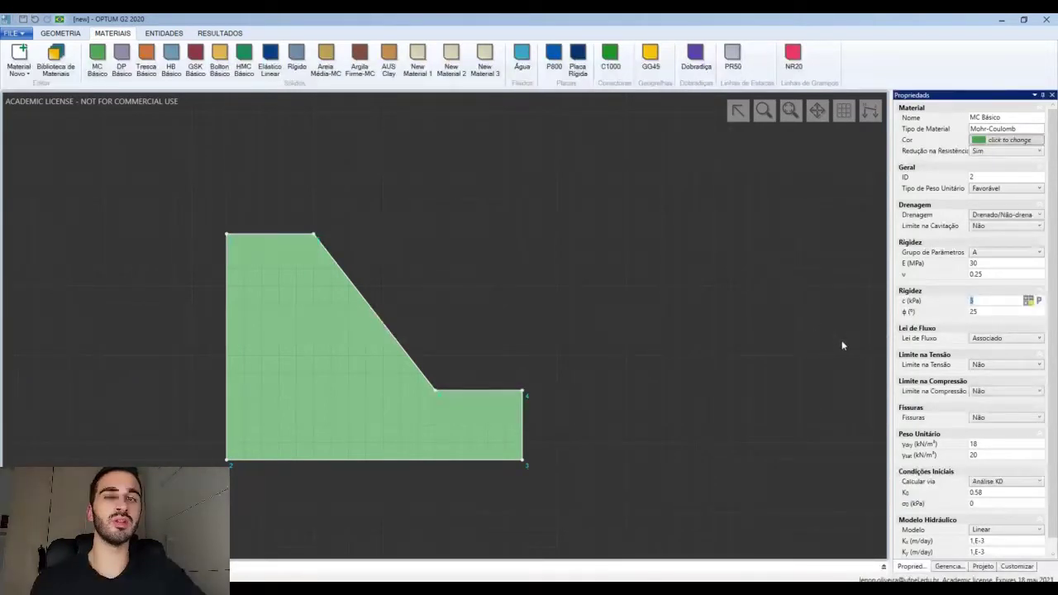
pyautogui.press('Tab')
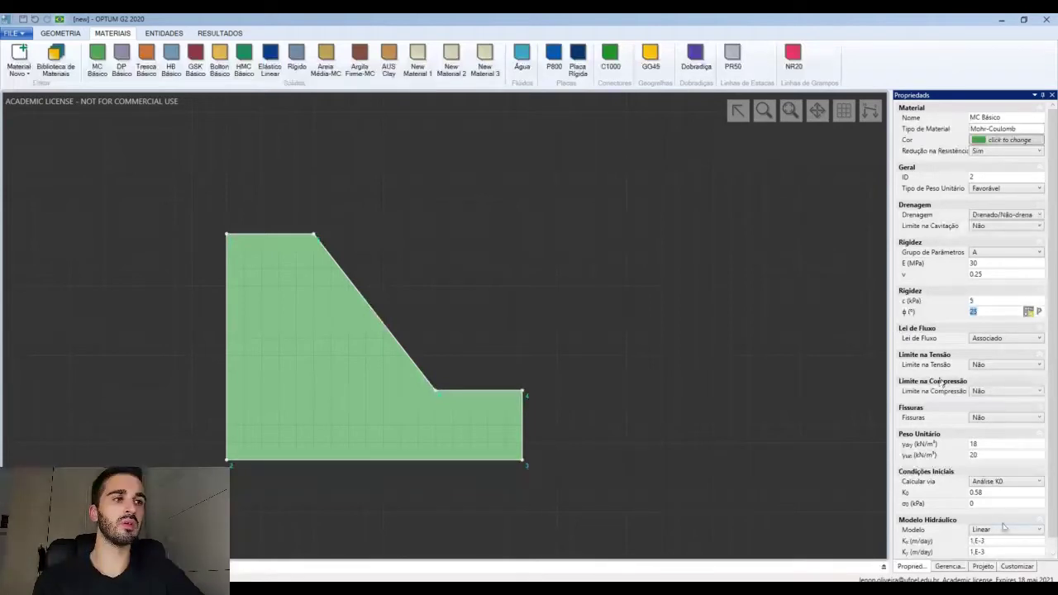
pyautogui.click(980, 444)
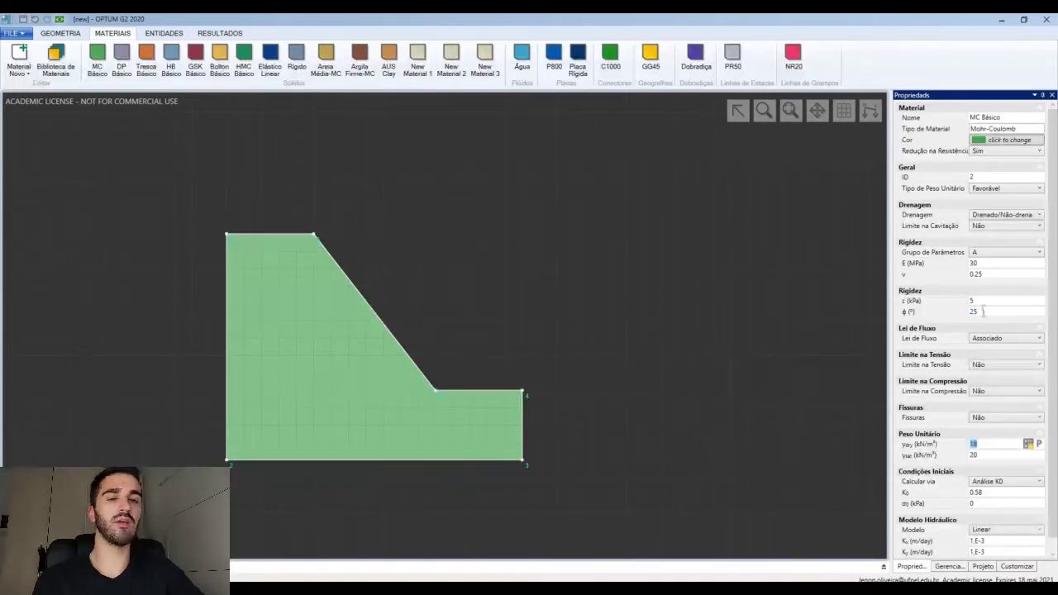
pyautogui.click(983, 301)
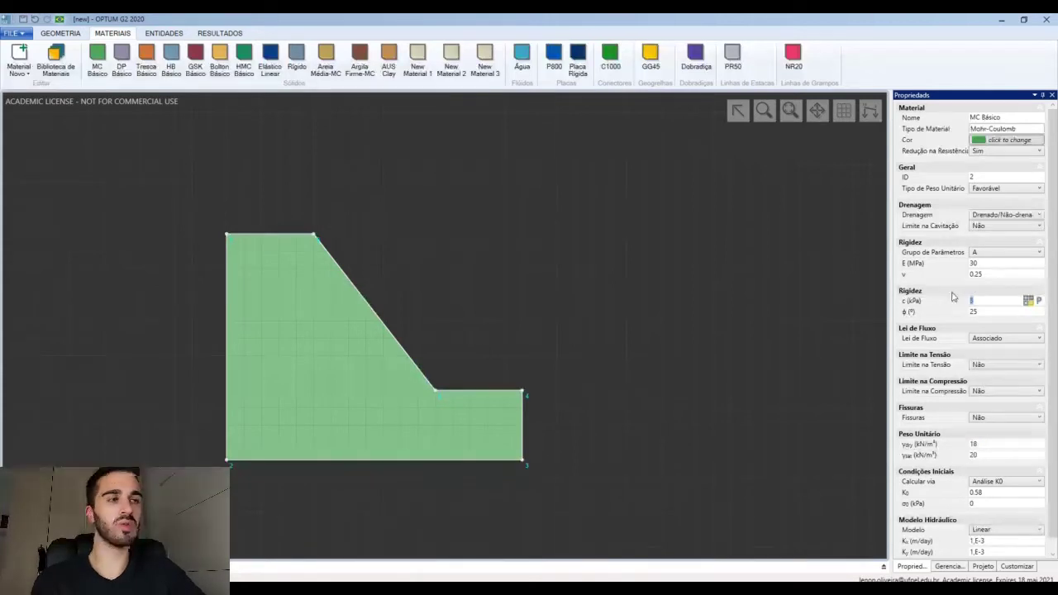
pyautogui.write('0')
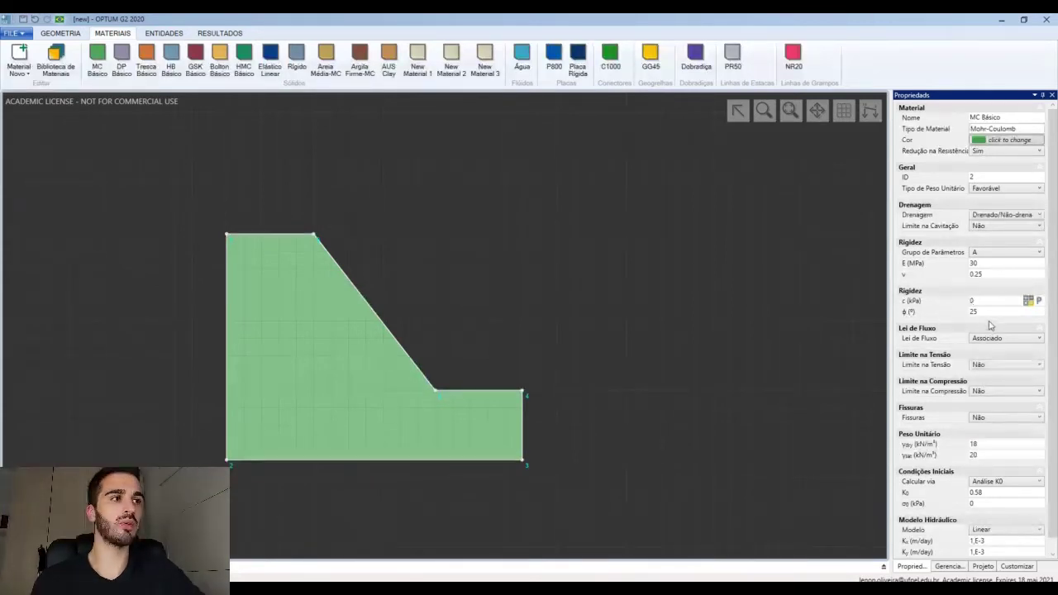
pyautogui.press('Tab')
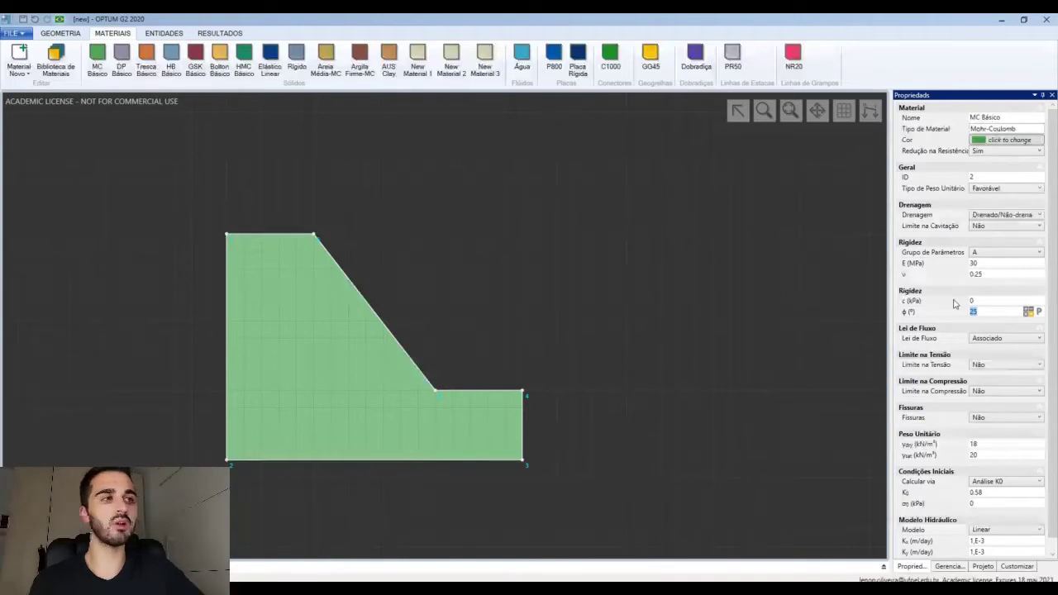
pyautogui.write('35')
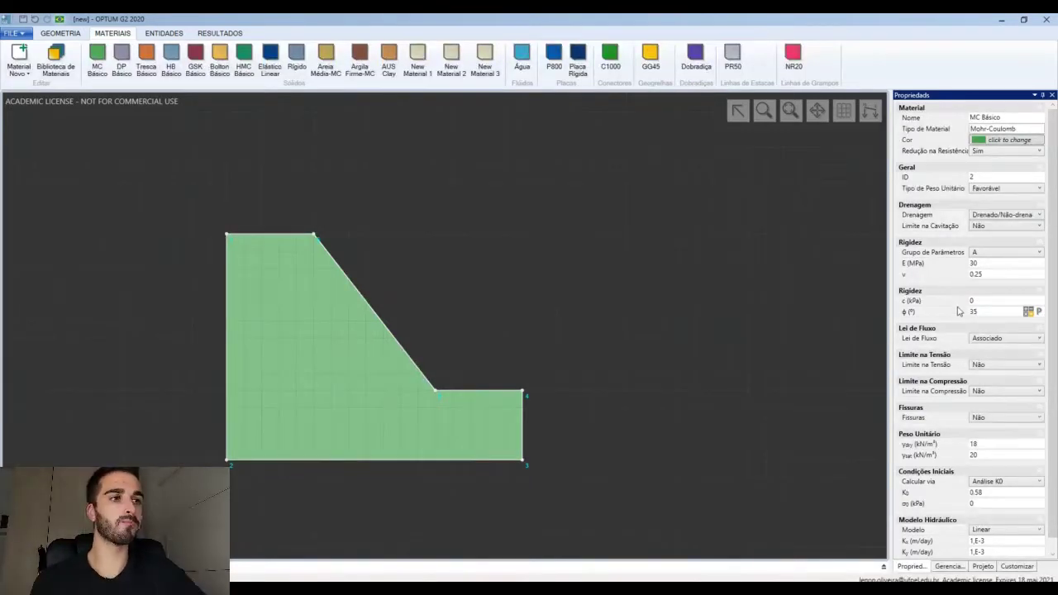
# Set the MC Básico material's dry unit weight to 17 kN/m³
pyautogui.click(974, 444)
pyautogui.doubleClick(974, 444)
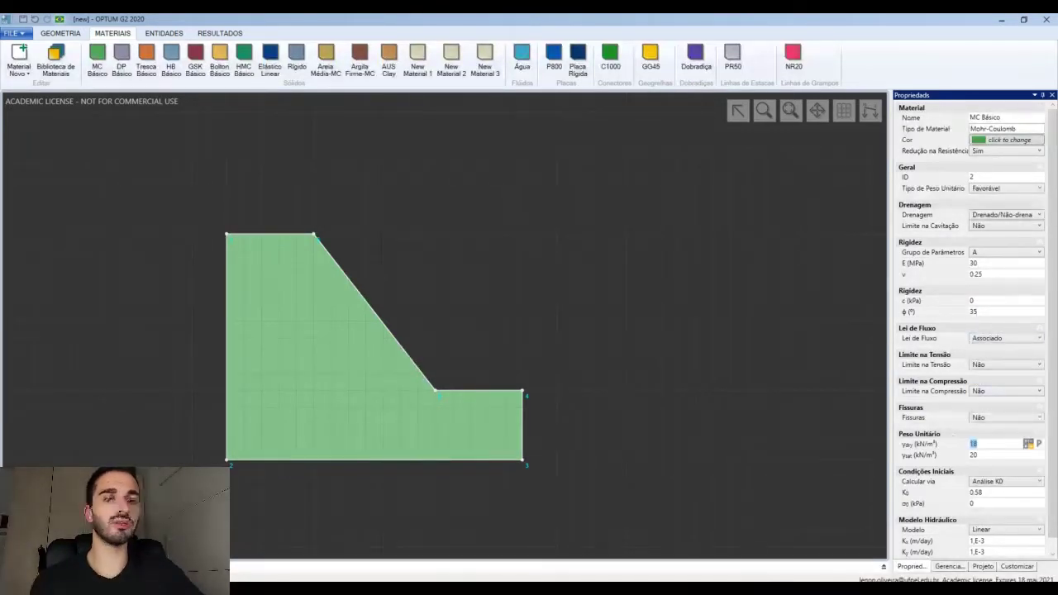
pyautogui.write('17')
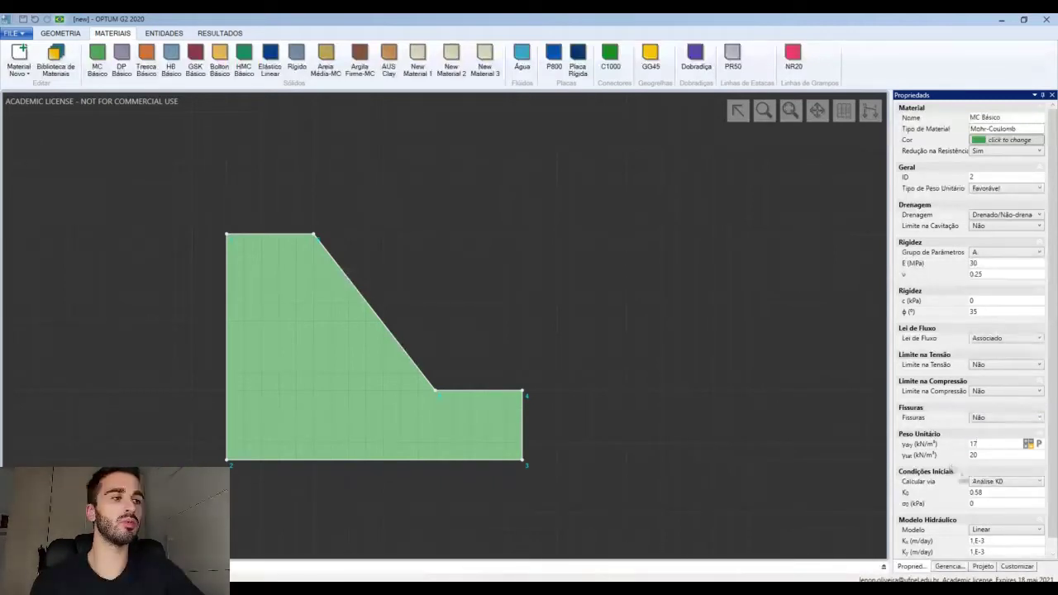
pyautogui.click(988, 454)
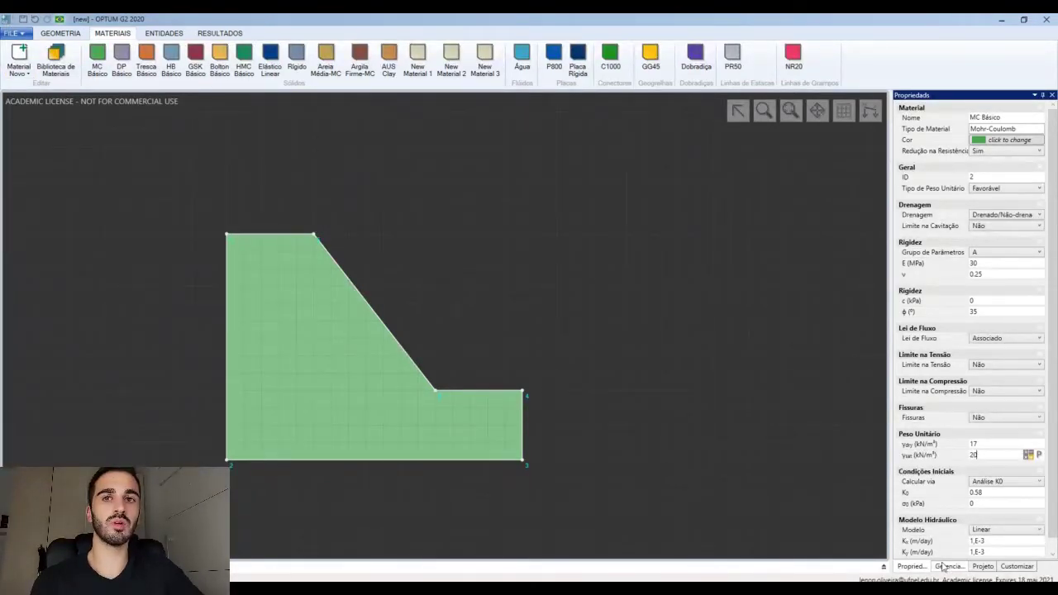
# Run the strength reduction analysis for the exemplo stage, read its messages and close the run report
pyautogui.click(947, 567)
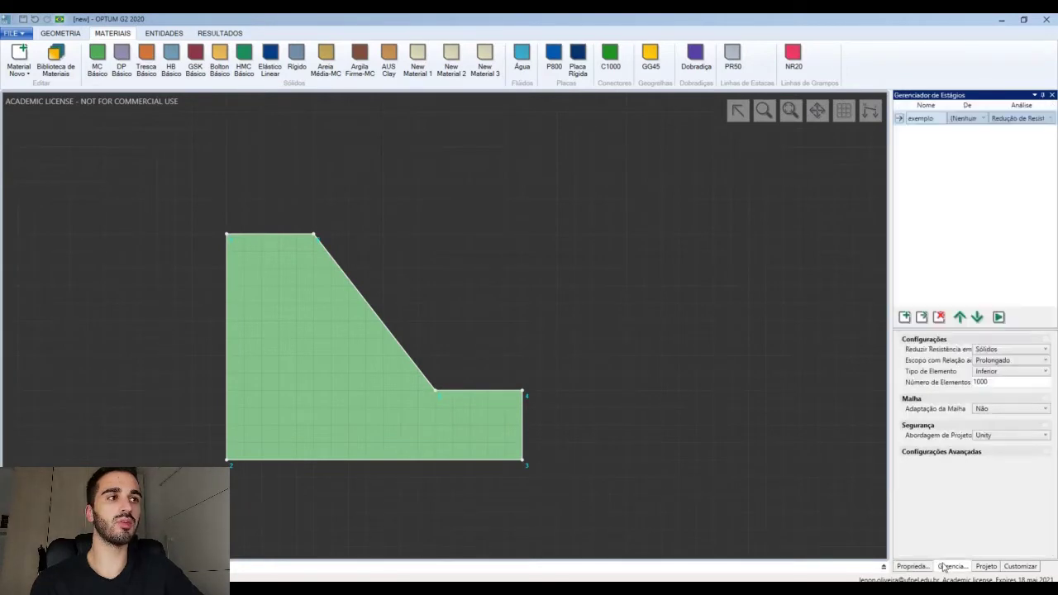
pyautogui.click(998, 318)
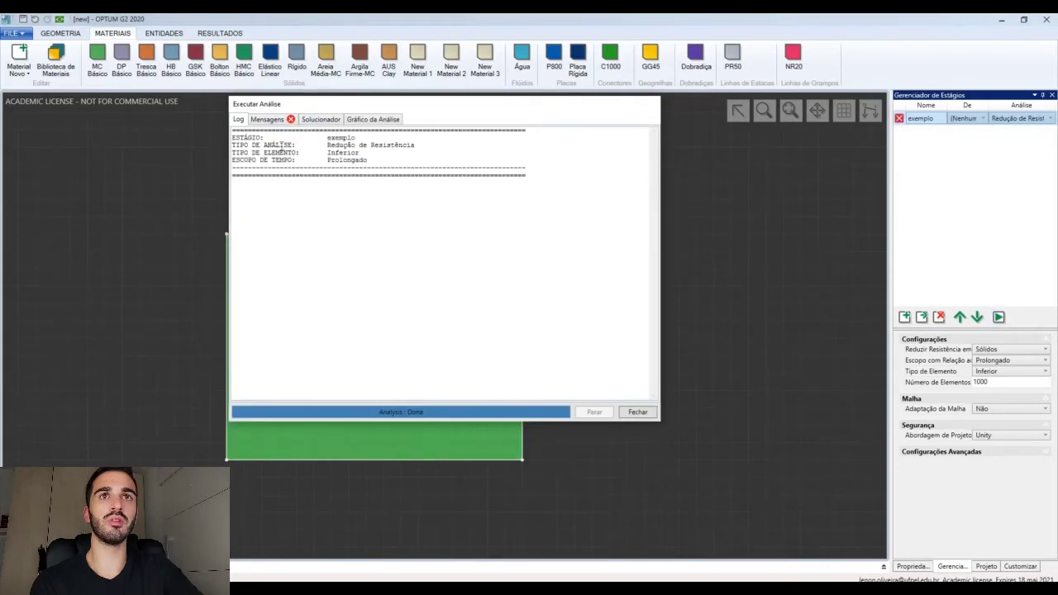
pyautogui.click(283, 120)
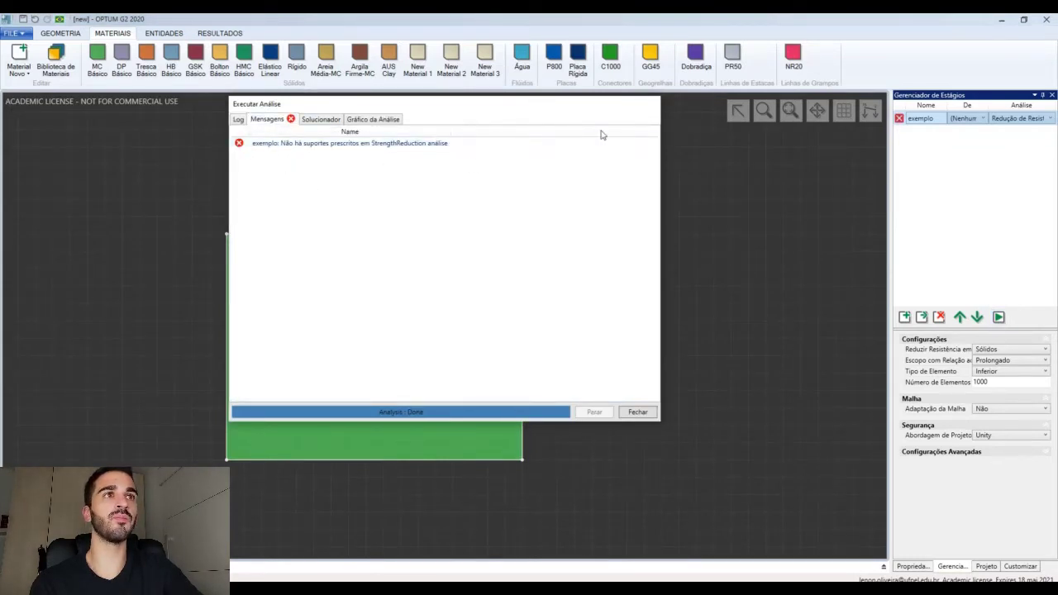
pyautogui.click(637, 412)
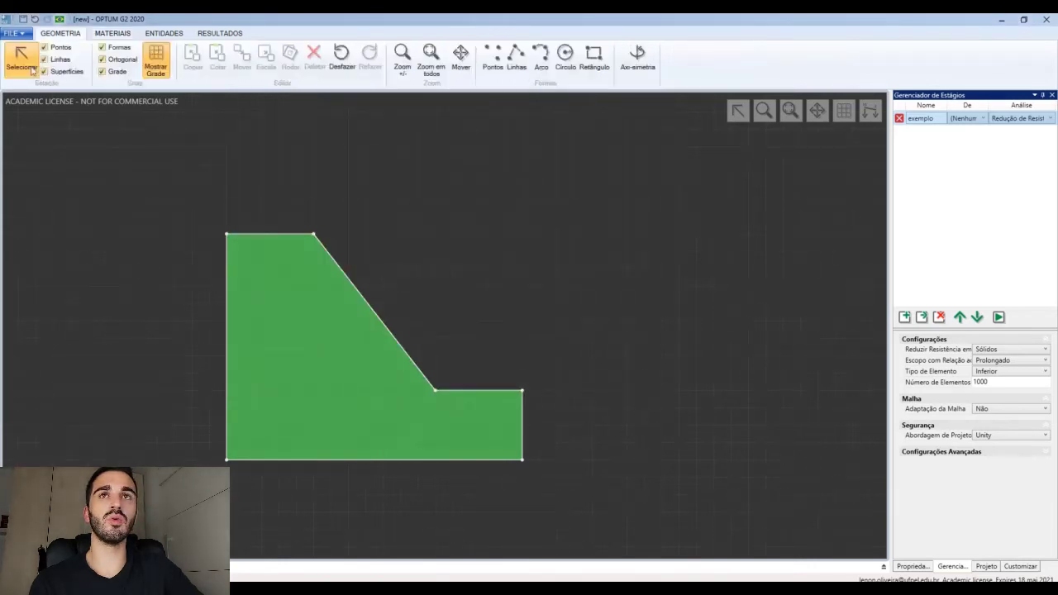
# Apply the standard support restrictions (Restrições Padrões) to the slope model's base and vertical sides
pyautogui.click(172, 36)
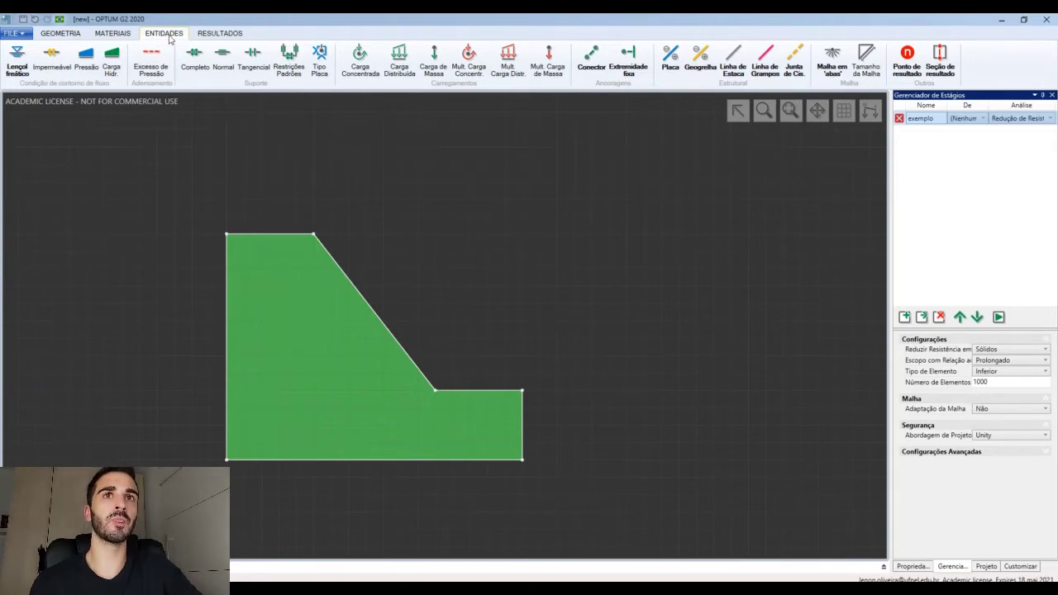
pyautogui.click(291, 73)
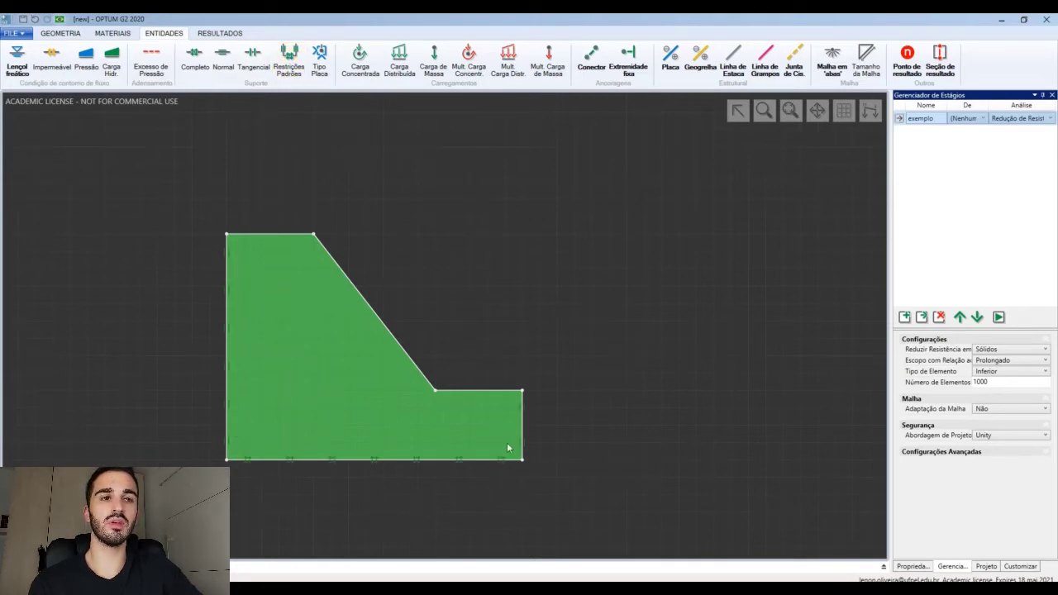
pyautogui.scroll(1, 261, 321)
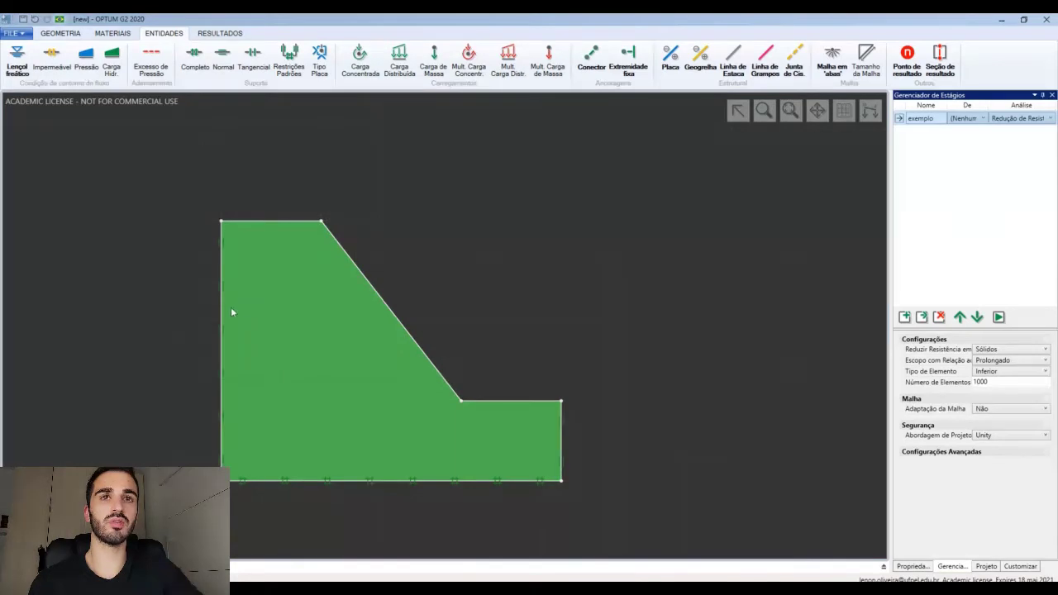
pyautogui.scroll(1, 234, 311)
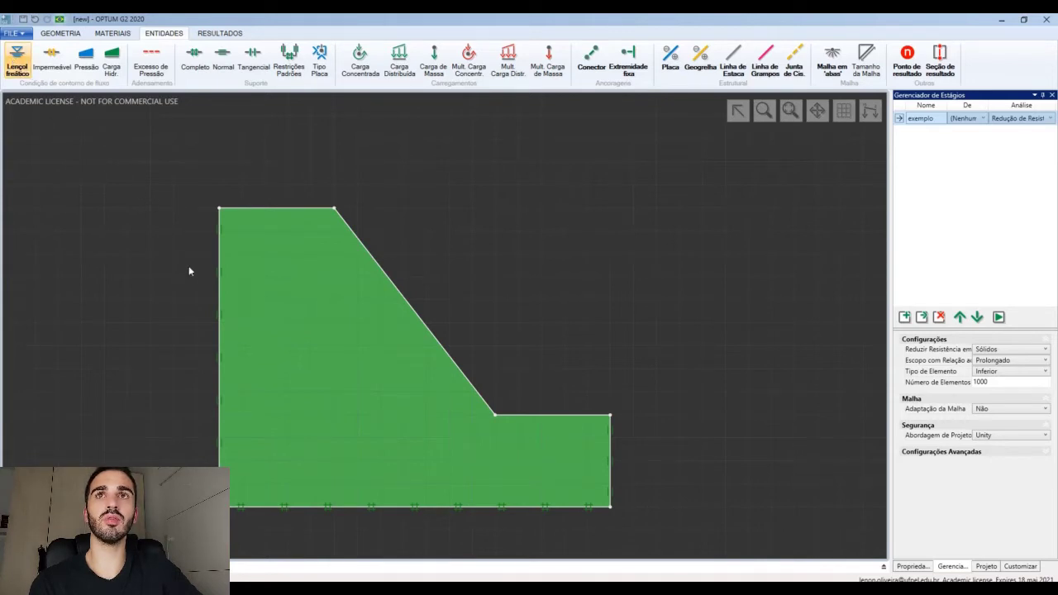
# Try placing a water table (Lençol Freático) partway up the slope model's tall vertical edge
pyautogui.click(17, 63)
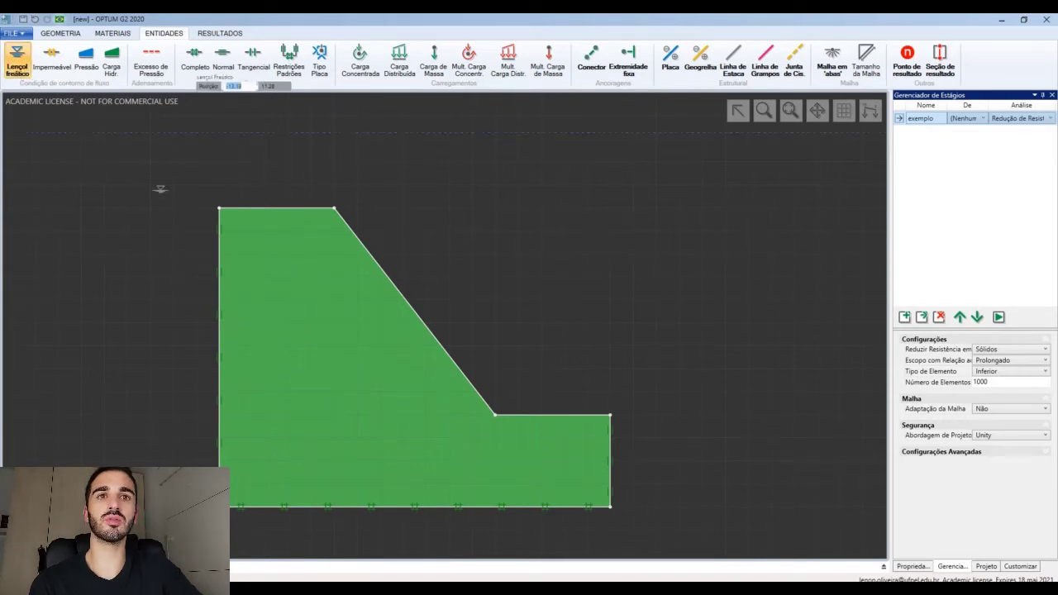
pyautogui.click(218, 321)
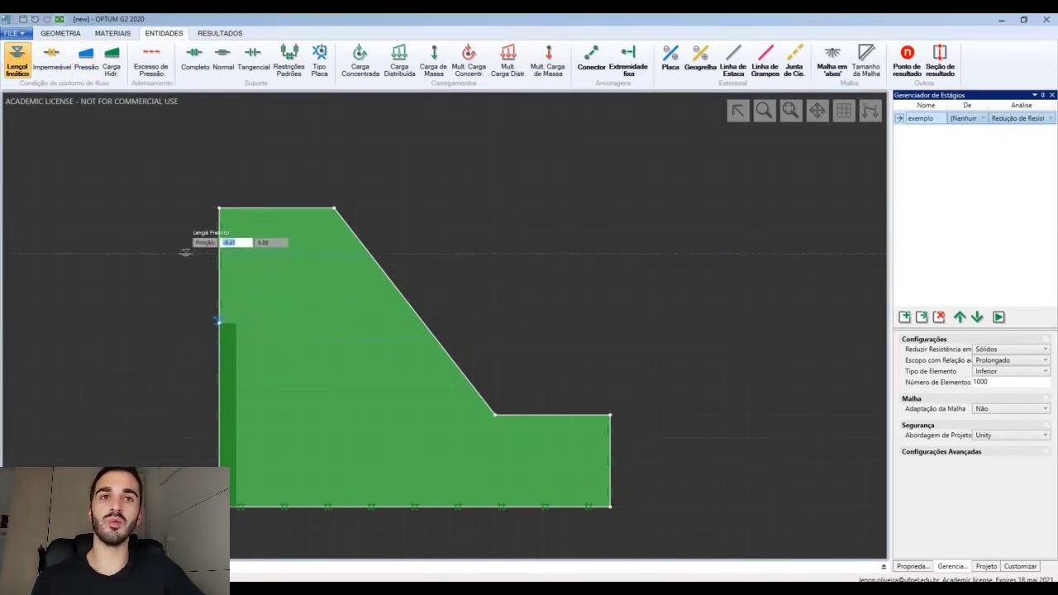
pyautogui.press('Escape')
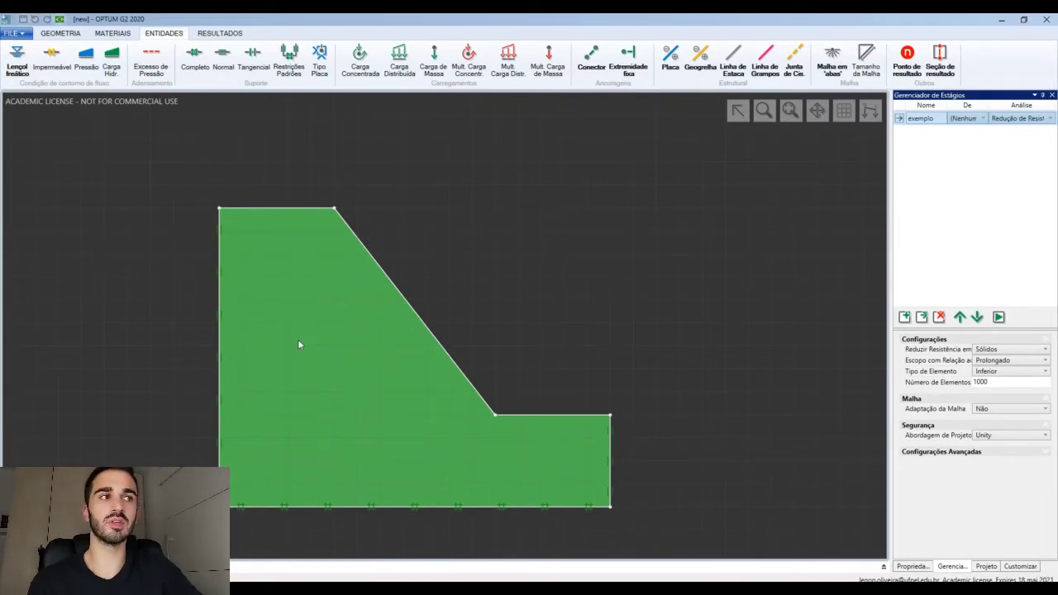
pyautogui.scroll(-1, 321, 259)
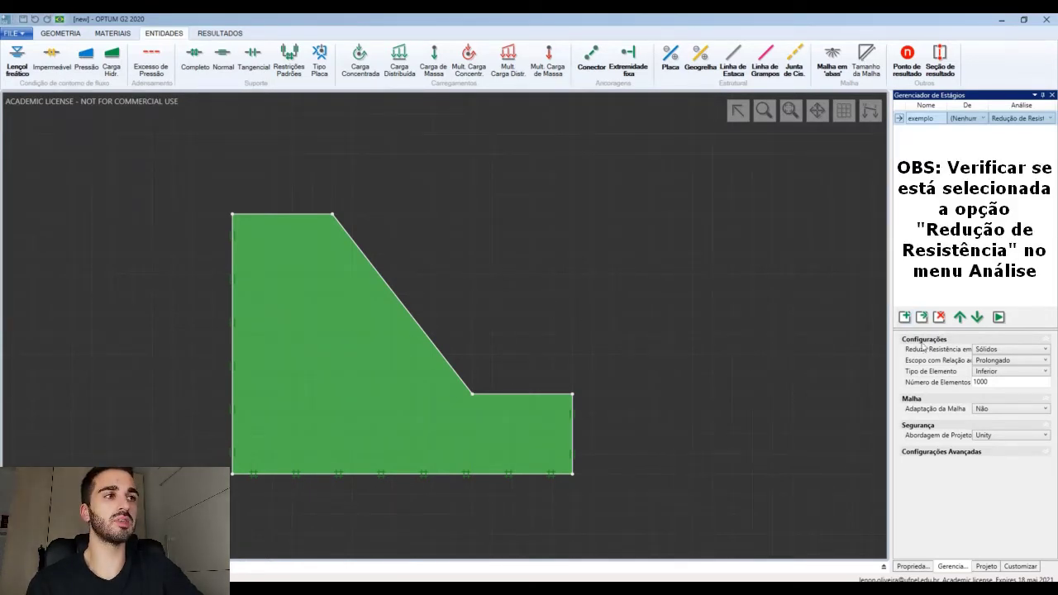
# Duplicate the exemplo stage, then name the original stage superior and the copy inferior
pyautogui.click(923, 319)
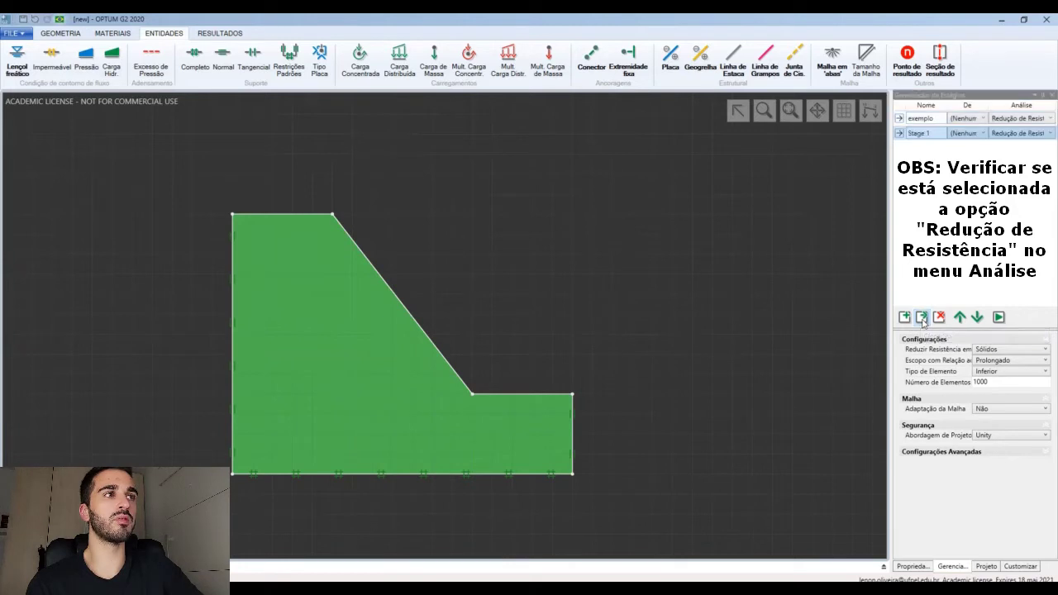
pyautogui.doubleClick(928, 119)
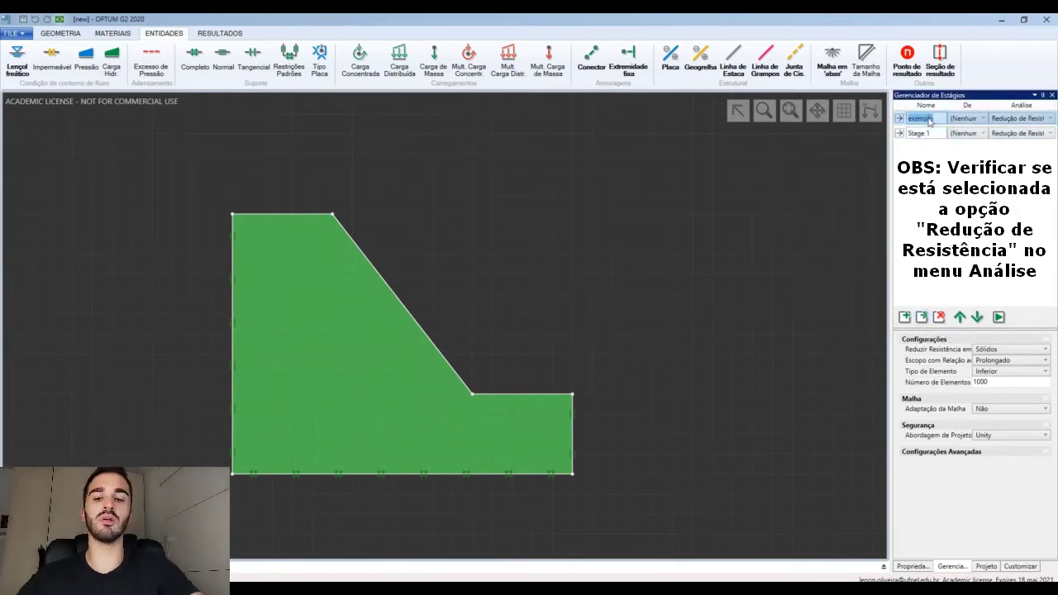
pyautogui.write('superior')
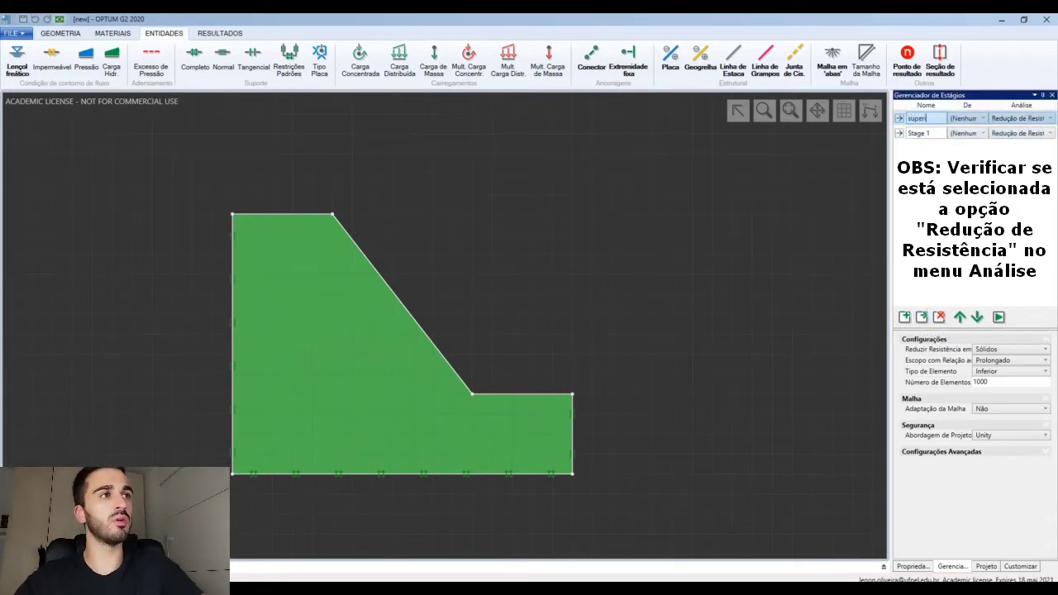
pyautogui.click(930, 135)
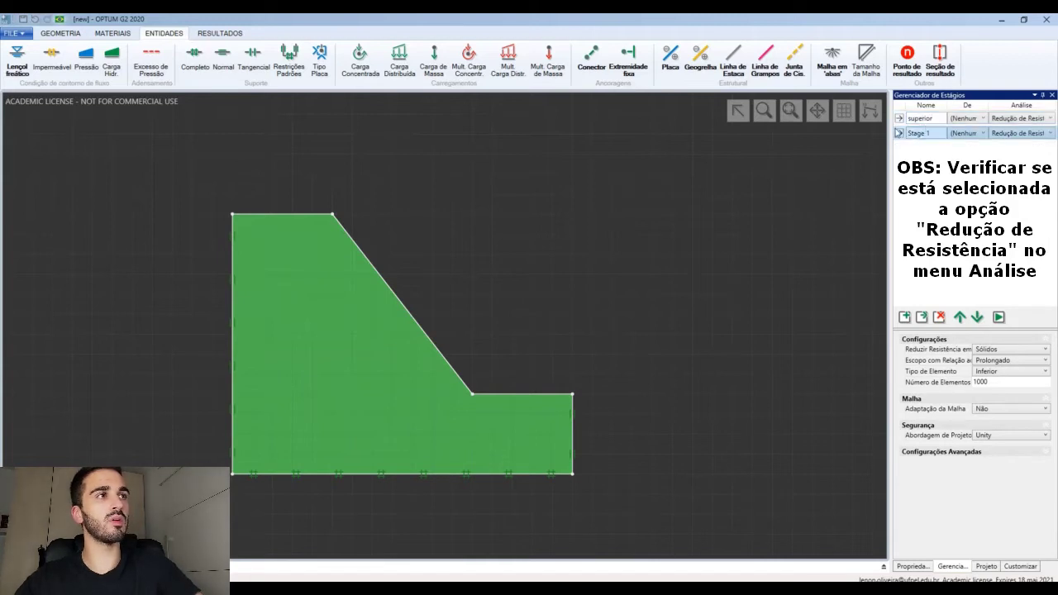
pyautogui.click(929, 135)
pyautogui.write('inf')
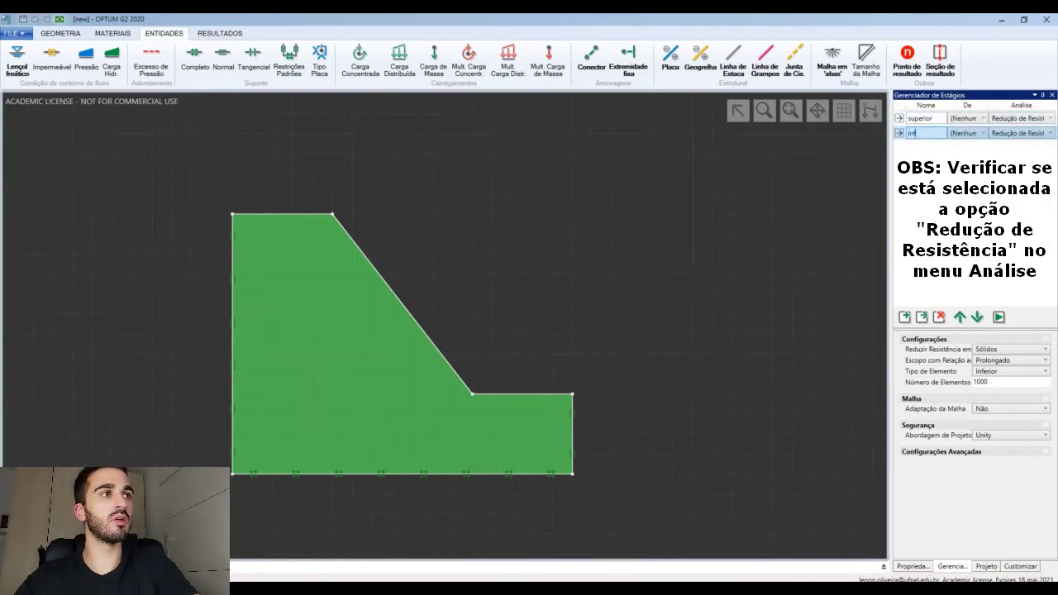
pyautogui.write('erior')
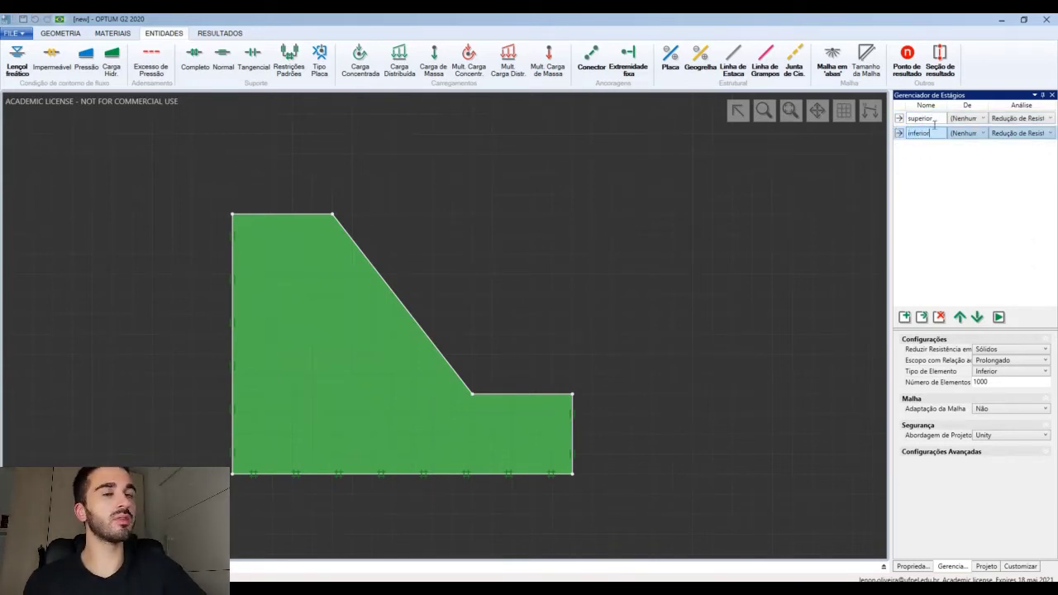
# Set the element type to Superior for the superior stage and Inferior for the inferior stage
pyautogui.click(934, 121)
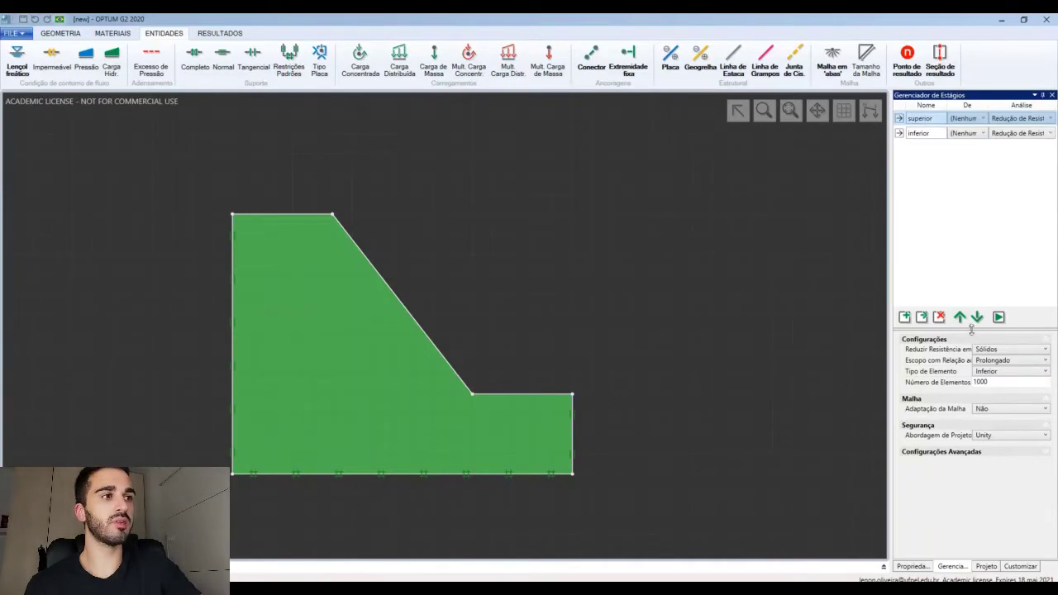
pyautogui.click(1008, 374)
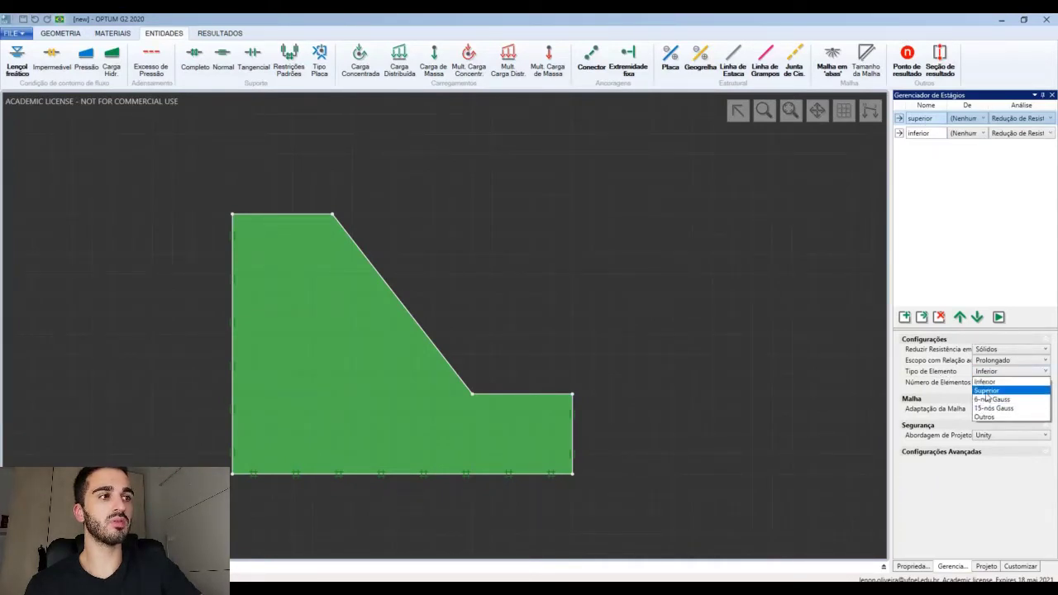
pyautogui.click(990, 394)
pyautogui.click(927, 135)
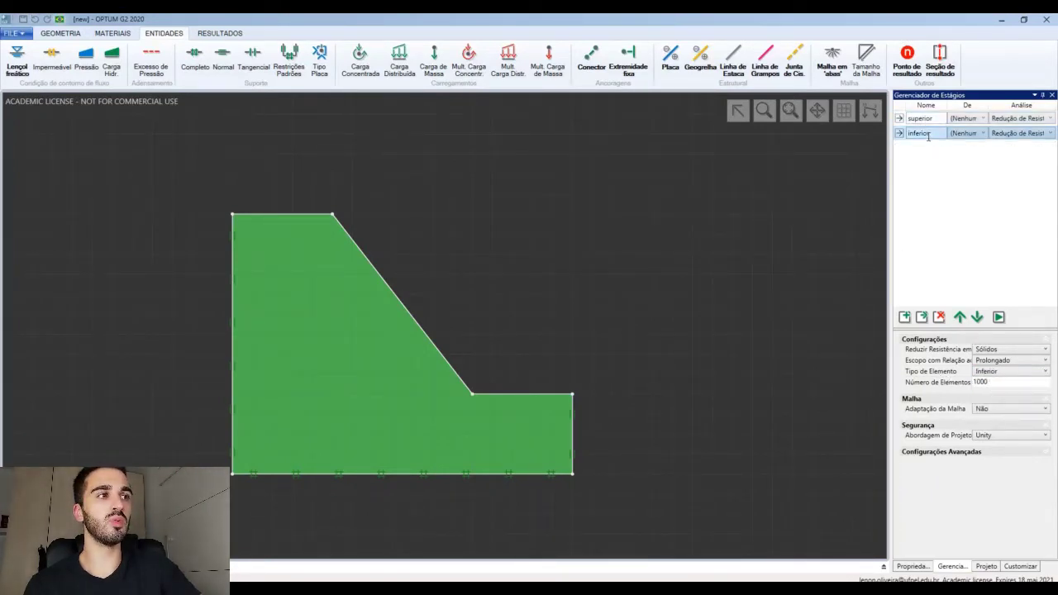
pyautogui.click(996, 378)
pyautogui.click(995, 386)
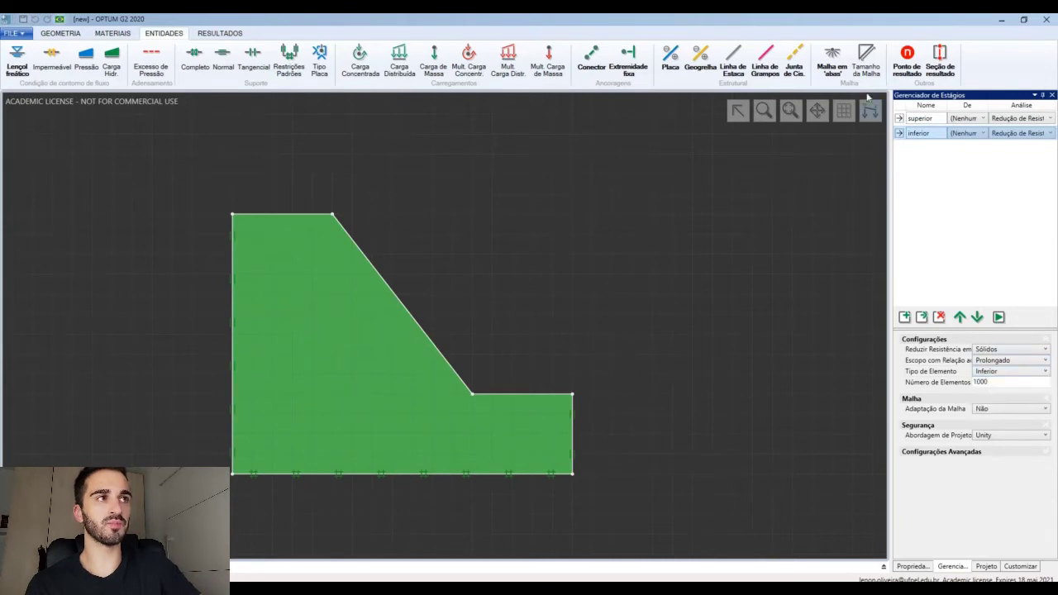
# Turn on mesh adaptation (Sim) for both the superior and inferior stages
pyautogui.click(918, 118)
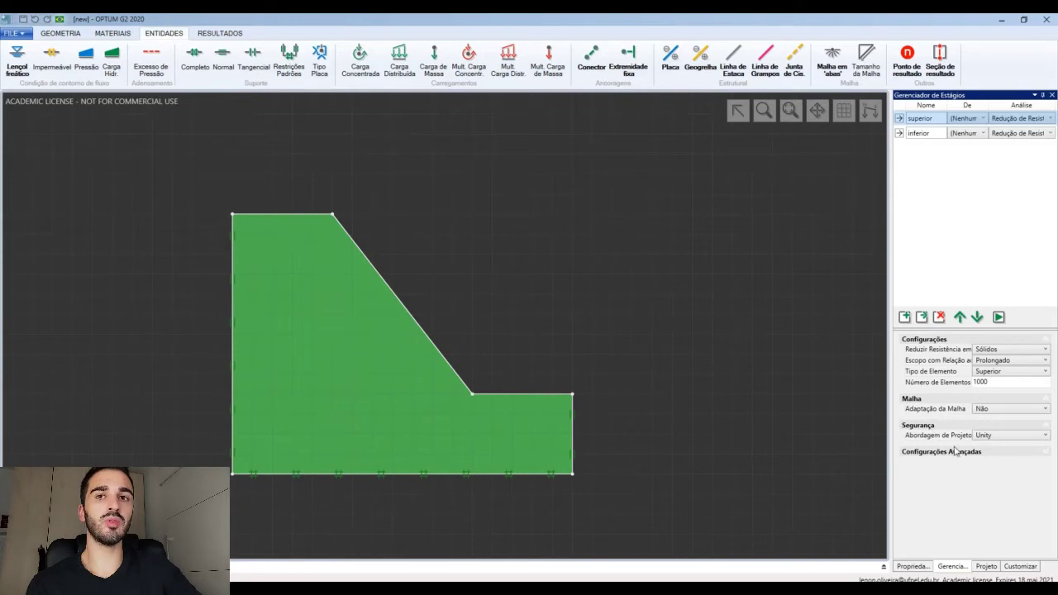
pyautogui.click(986, 413)
pyautogui.click(988, 424)
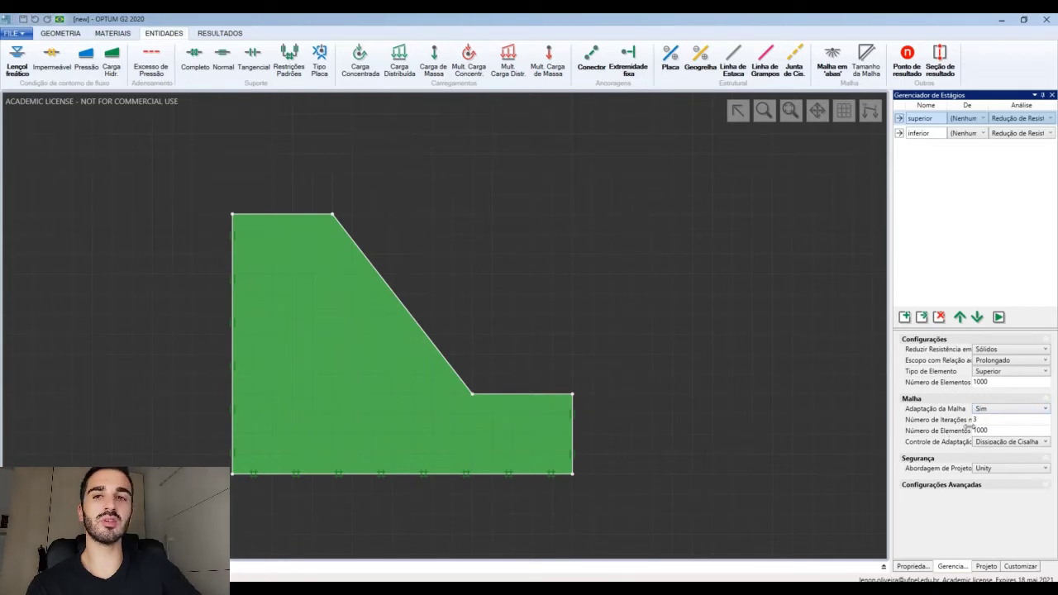
pyautogui.click(999, 432)
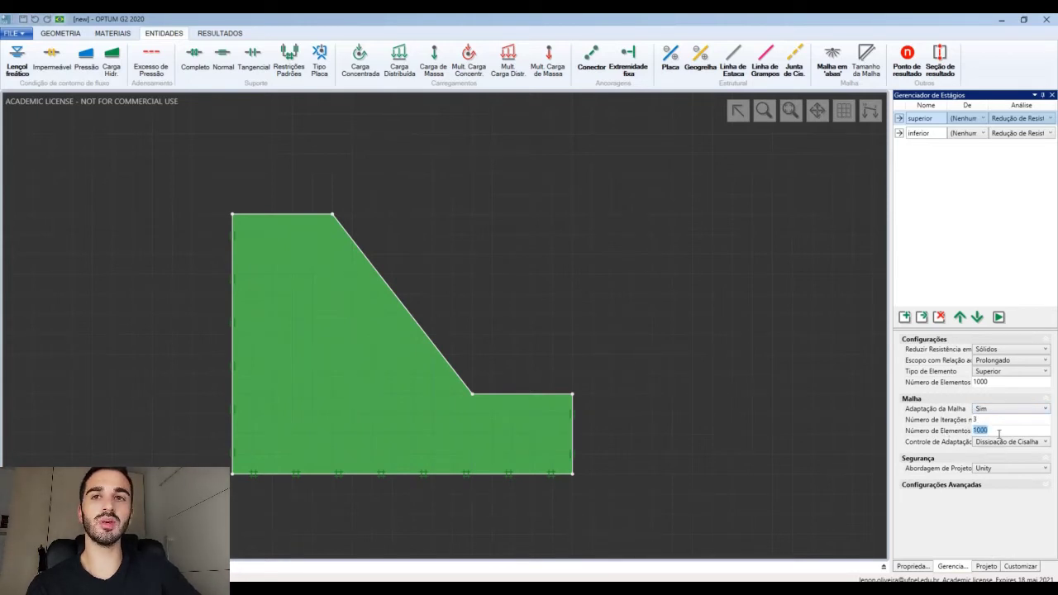
pyautogui.click(938, 135)
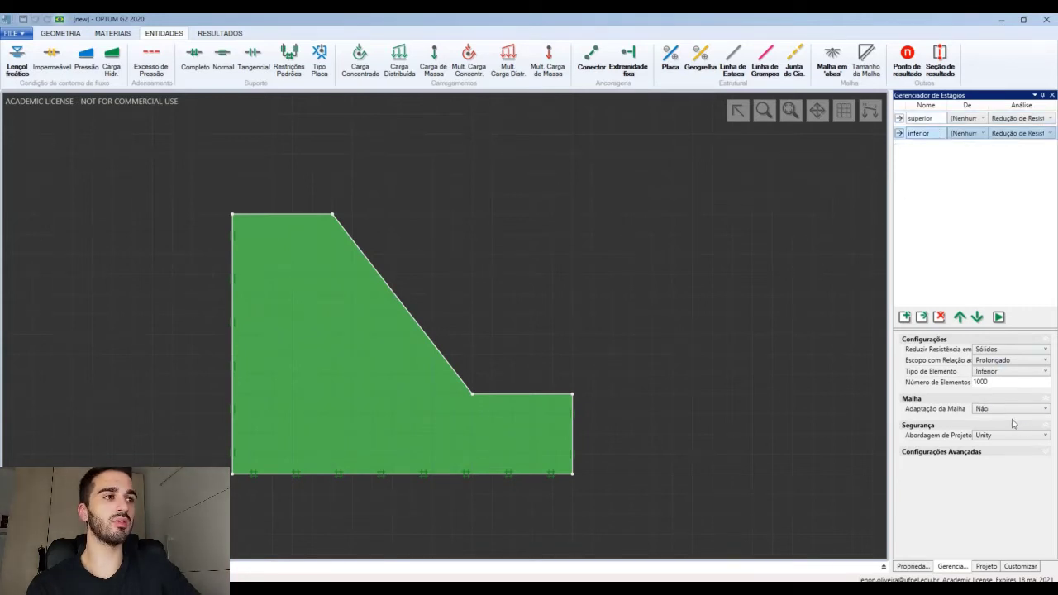
pyautogui.click(987, 408)
pyautogui.click(990, 423)
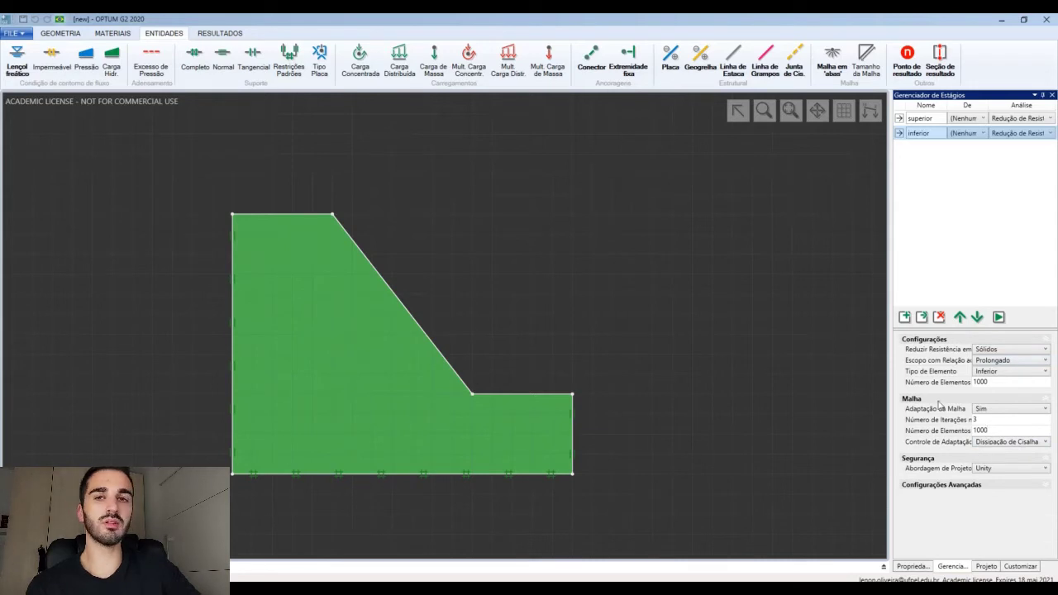
pyautogui.click(989, 427)
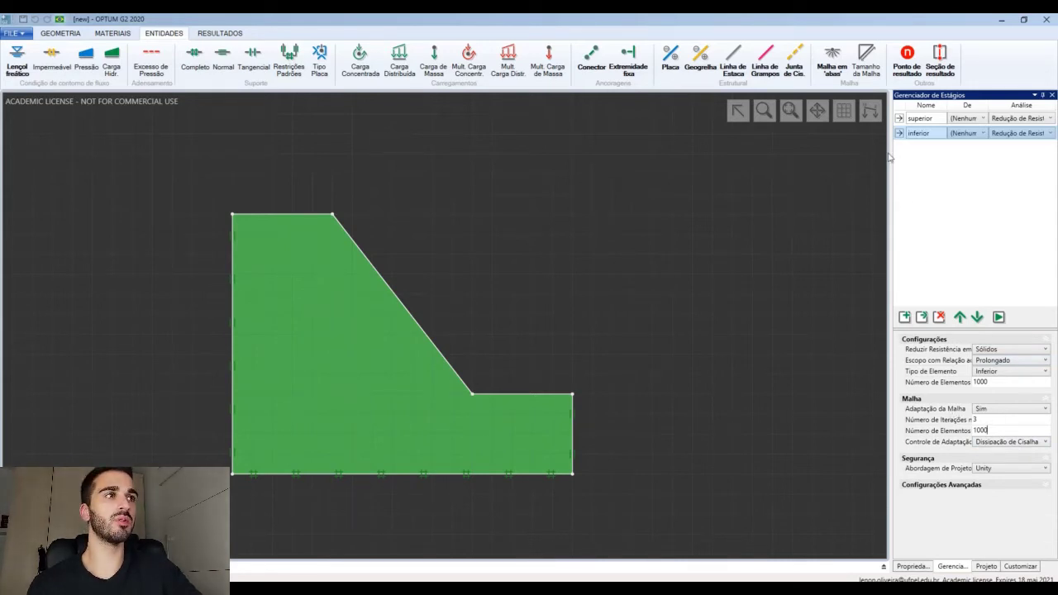
# Duplicate the inferior stage as a third stage and set its mesh adaptation to Não
pyautogui.click(921, 317)
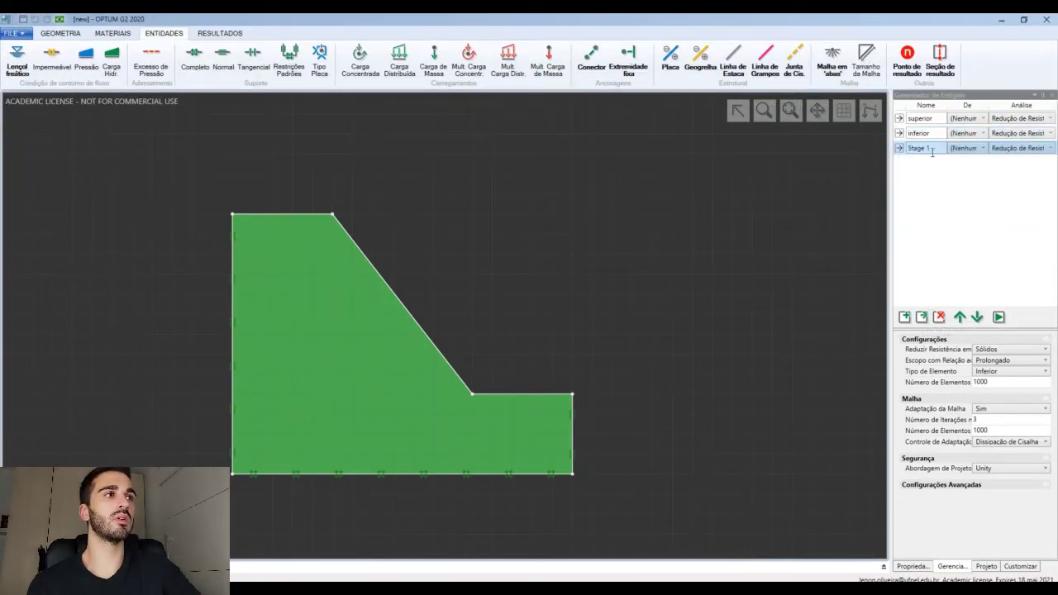
pyautogui.click(1003, 410)
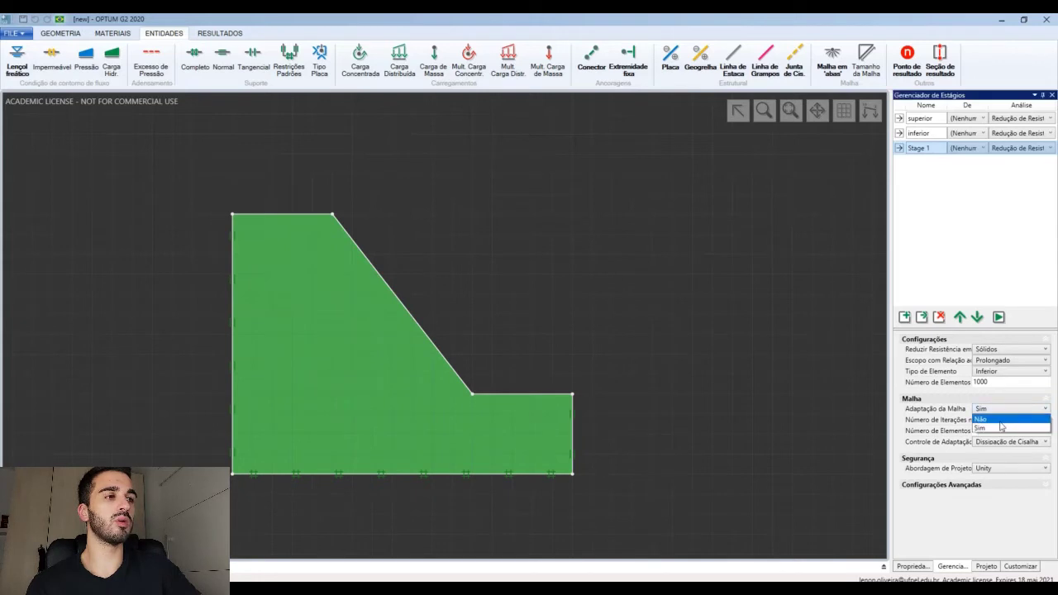
pyautogui.click(1003, 428)
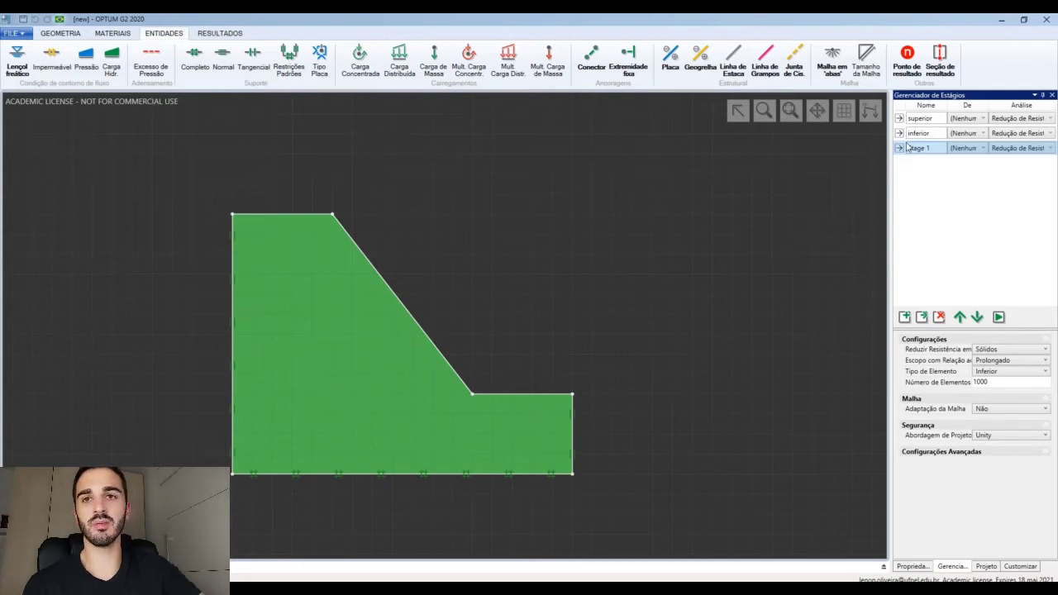
pyautogui.click(73, 36)
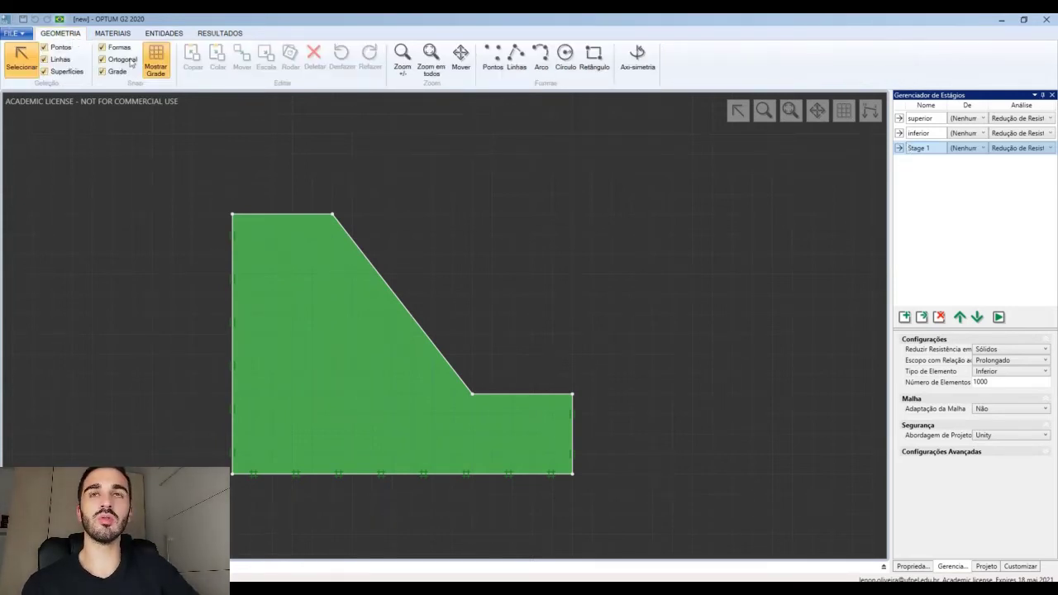
# Run the strength reduction analysis for the superior, inferior and Stage 1 stages
pyautogui.click(104, 33)
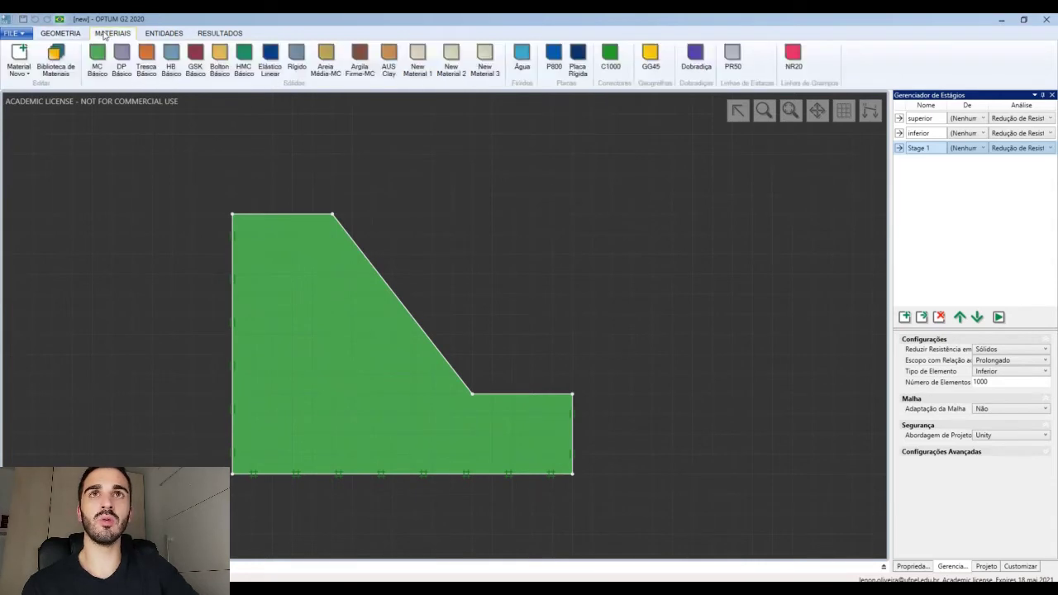
pyautogui.click(170, 38)
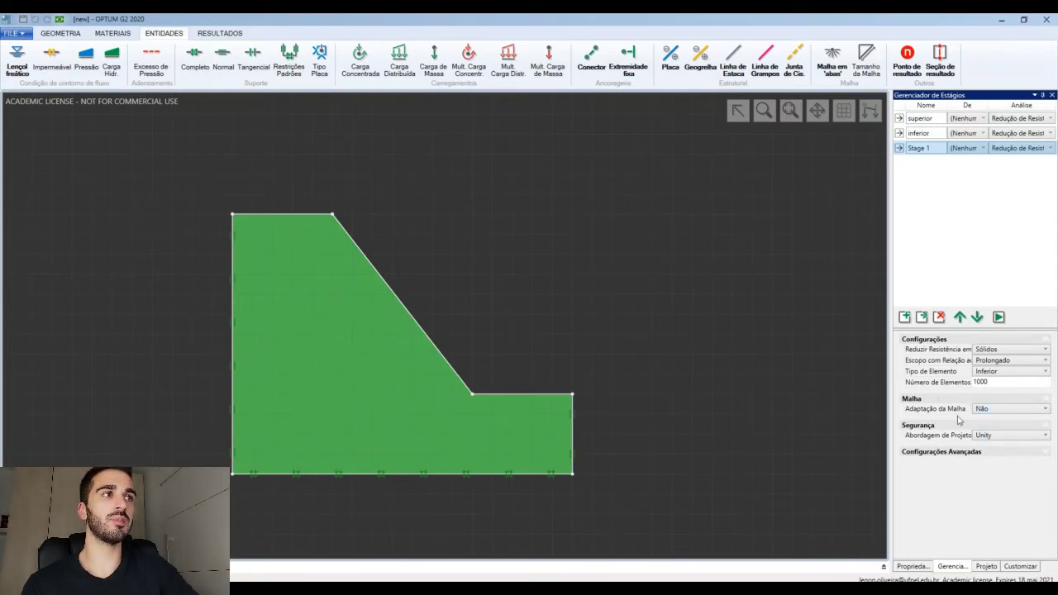
pyautogui.click(913, 133)
pyautogui.click(931, 118)
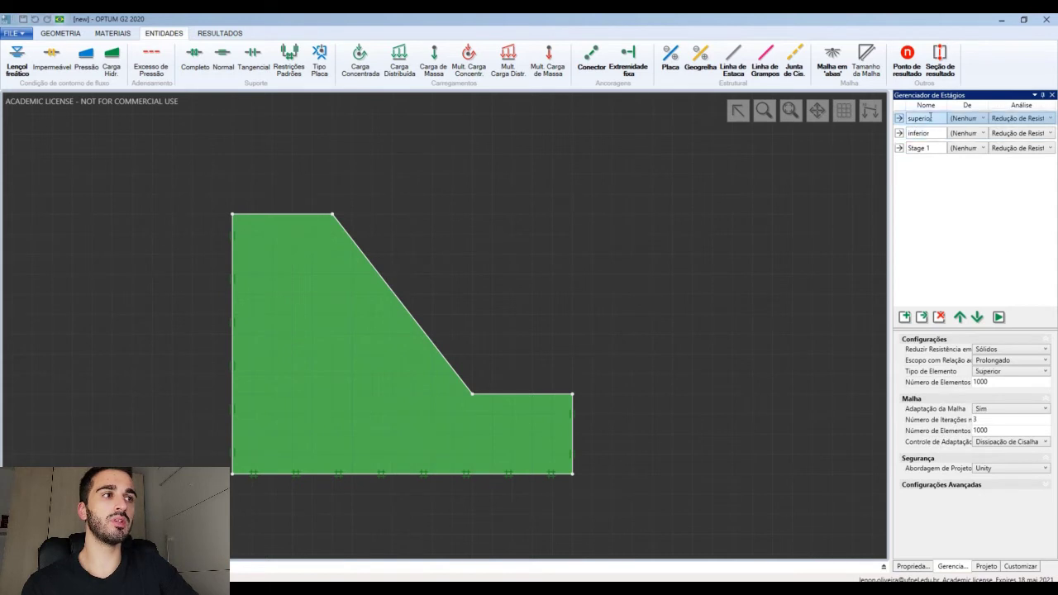
pyautogui.click(999, 318)
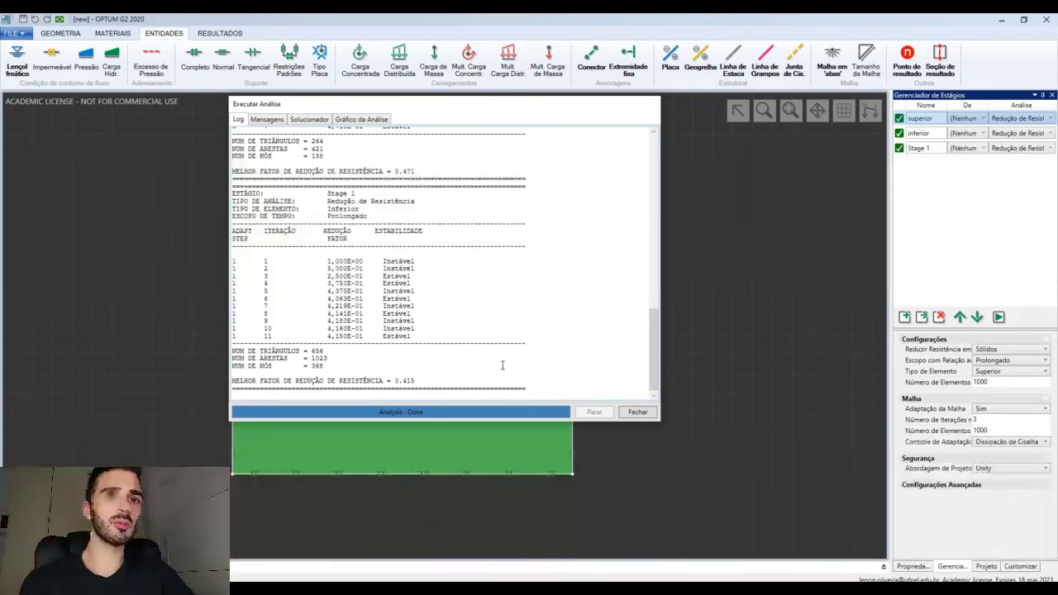
# Enlarge and reposition the analysis window to show the log from the start of the superior stage
pyautogui.scroll(6, 496, 363)
pyautogui.scroll(5, 575, 346)
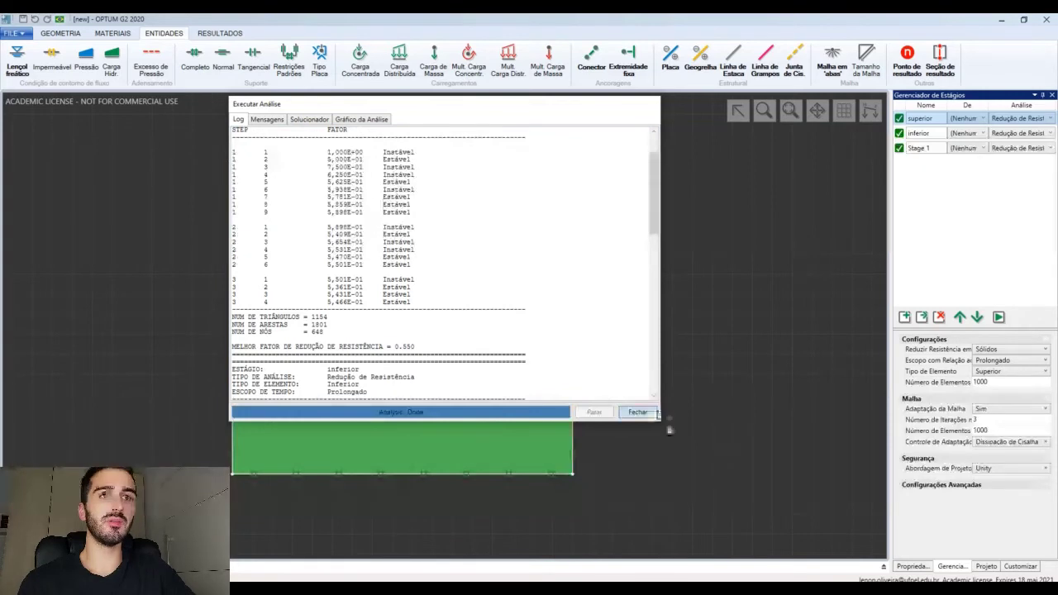
pyautogui.moveTo(661, 421); pyautogui.dragTo(822, 581)
pyautogui.moveTo(397, 27); pyautogui.dragTo(364, 27)
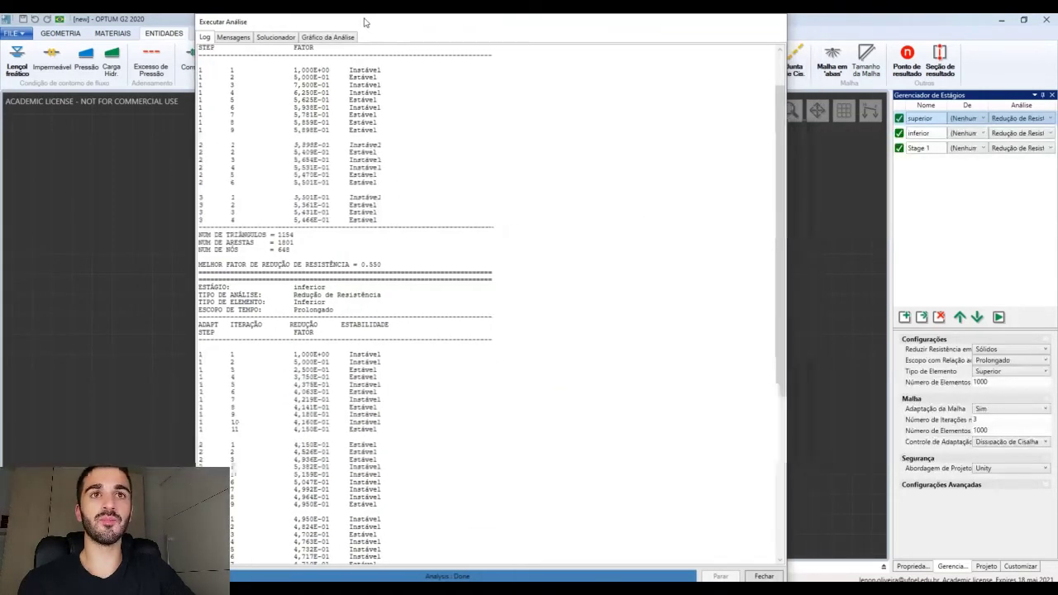
pyautogui.scroll(2, 347, 297)
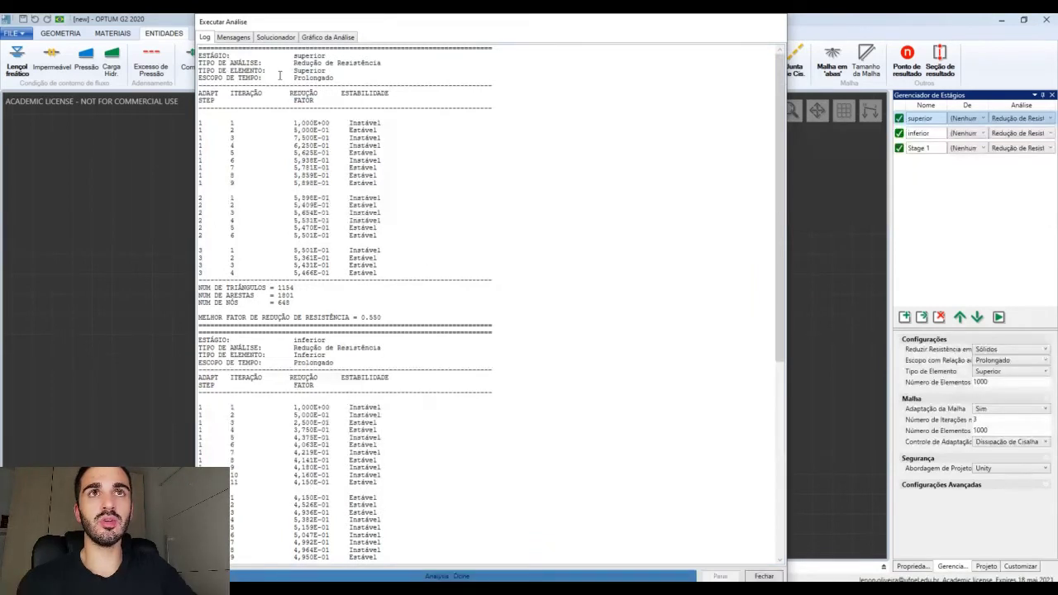
# Examine the log for the best strength reduction factors of the superior and inferior stages and compare them
pyautogui.moveTo(327, 55); pyautogui.dragTo(199, 61)
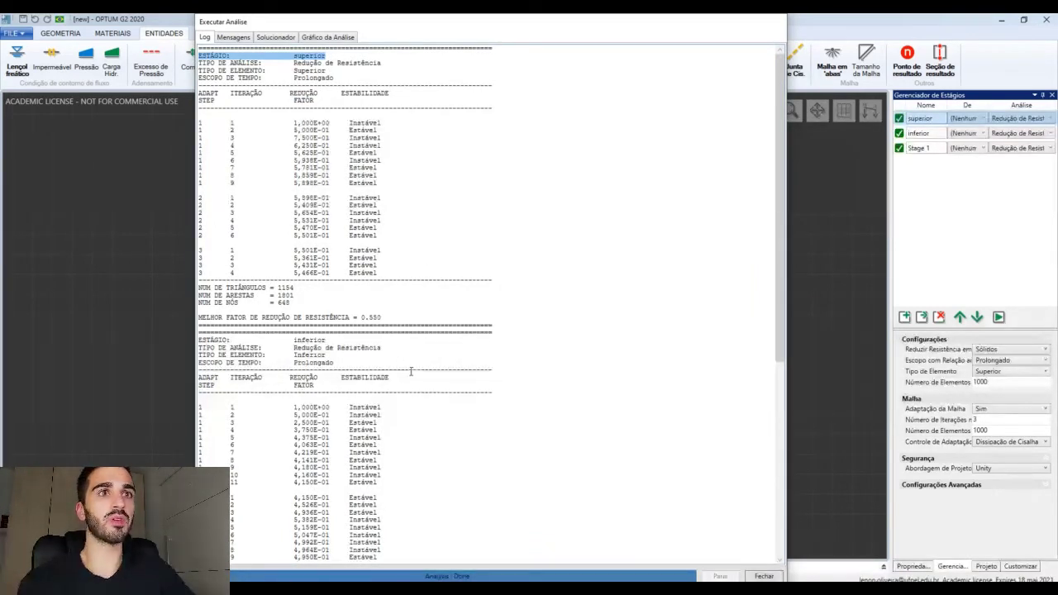
pyautogui.scroll(-5, 339, 301)
pyautogui.scroll(-3, 339, 302)
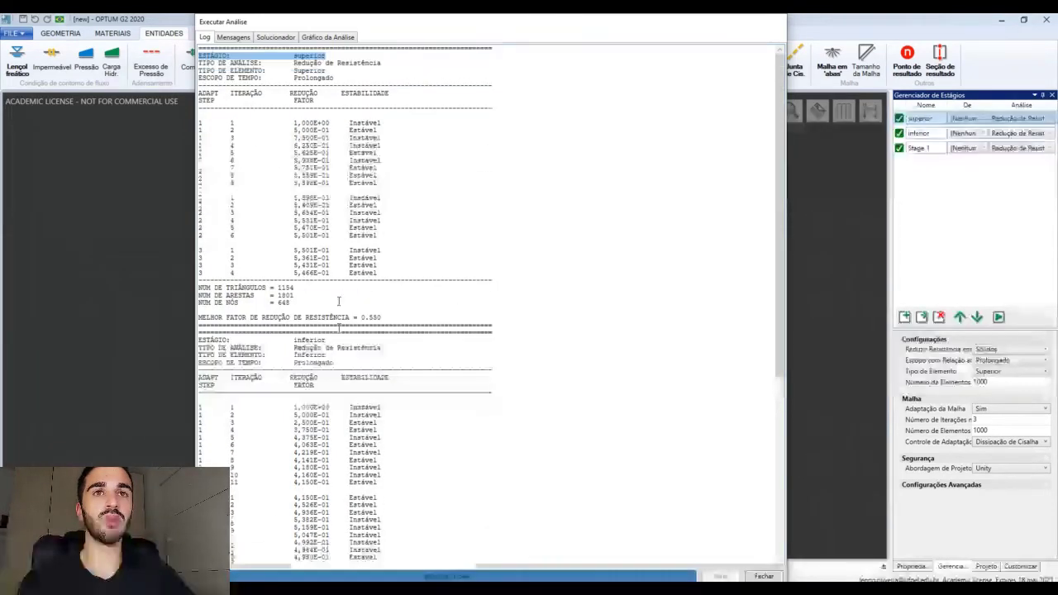
pyautogui.scroll(4, 346, 297)
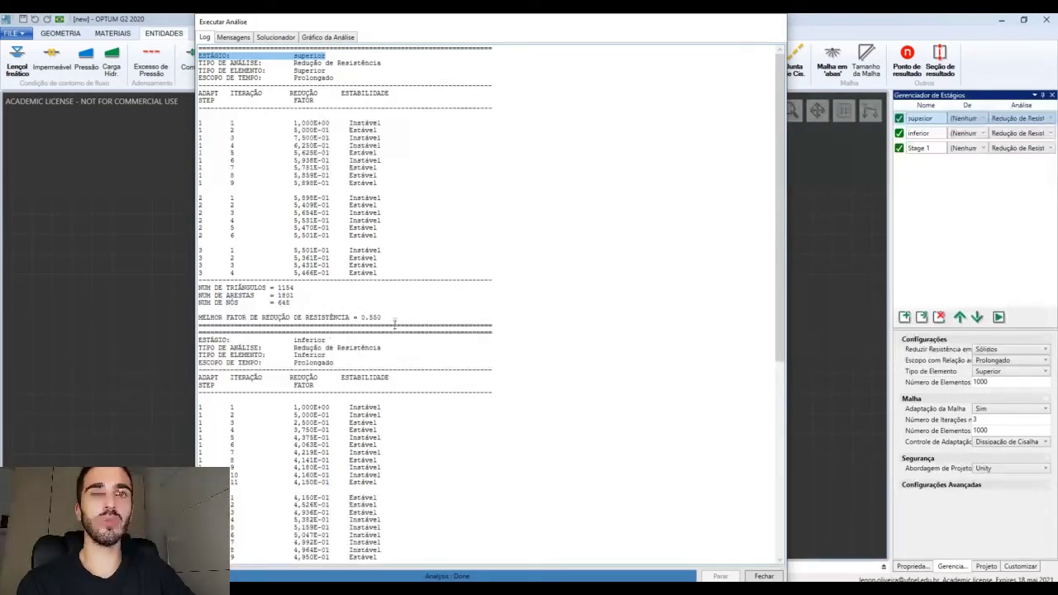
pyautogui.moveTo(389, 319); pyautogui.dragTo(190, 322)
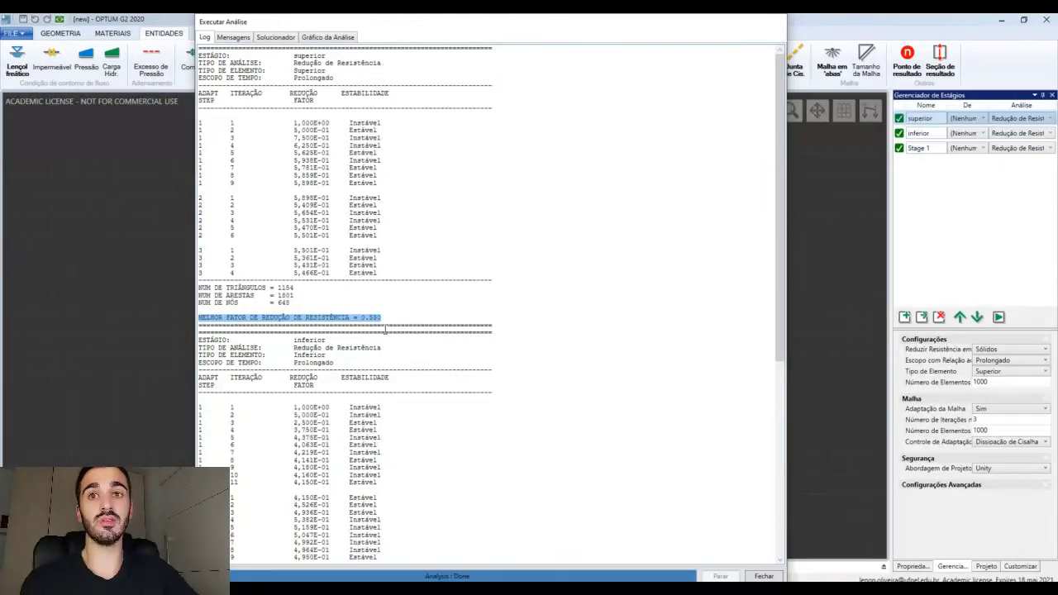
pyautogui.scroll(-10, 385, 329)
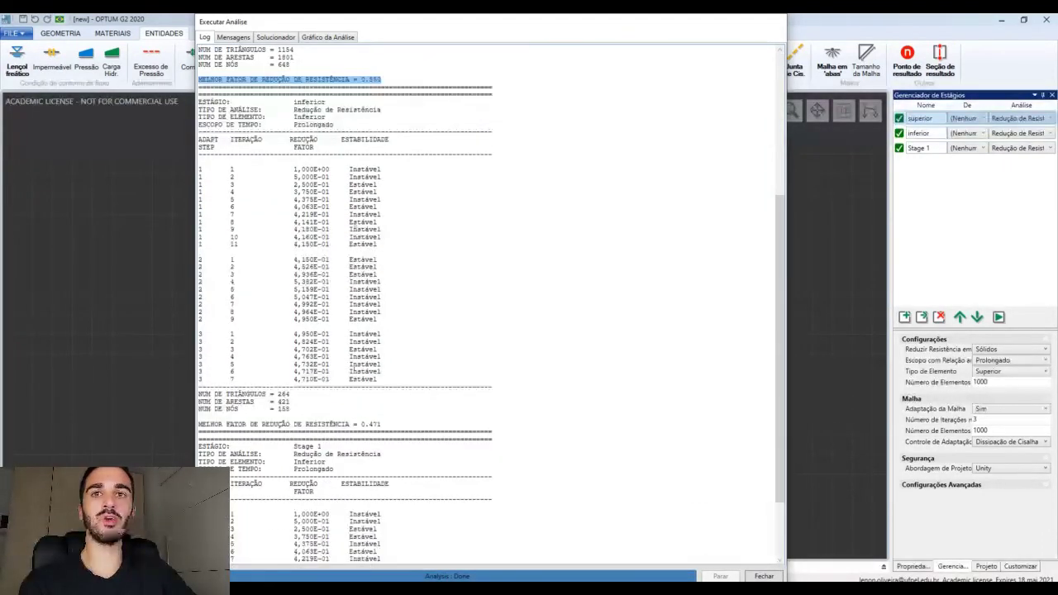
pyautogui.moveTo(384, 425); pyautogui.dragTo(199, 423)
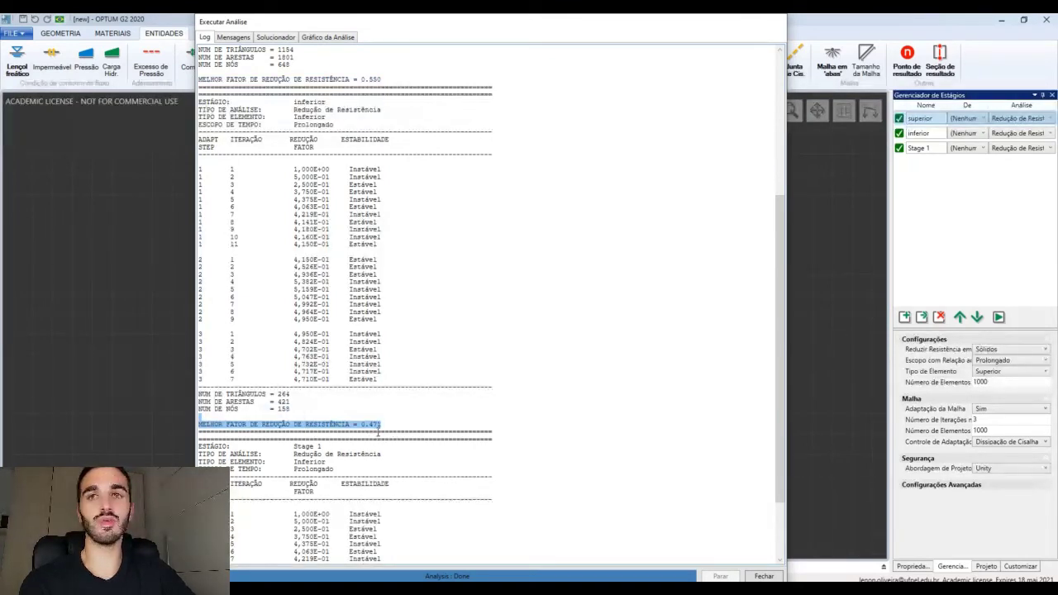
pyautogui.scroll(1, 379, 431)
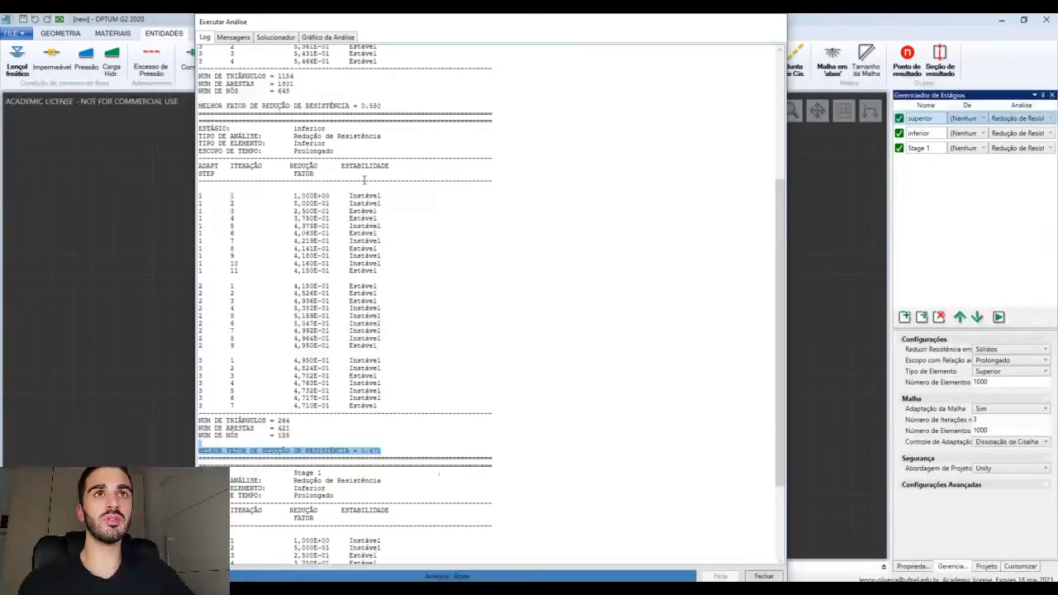
pyautogui.moveTo(361, 106); pyautogui.dragTo(383, 108)
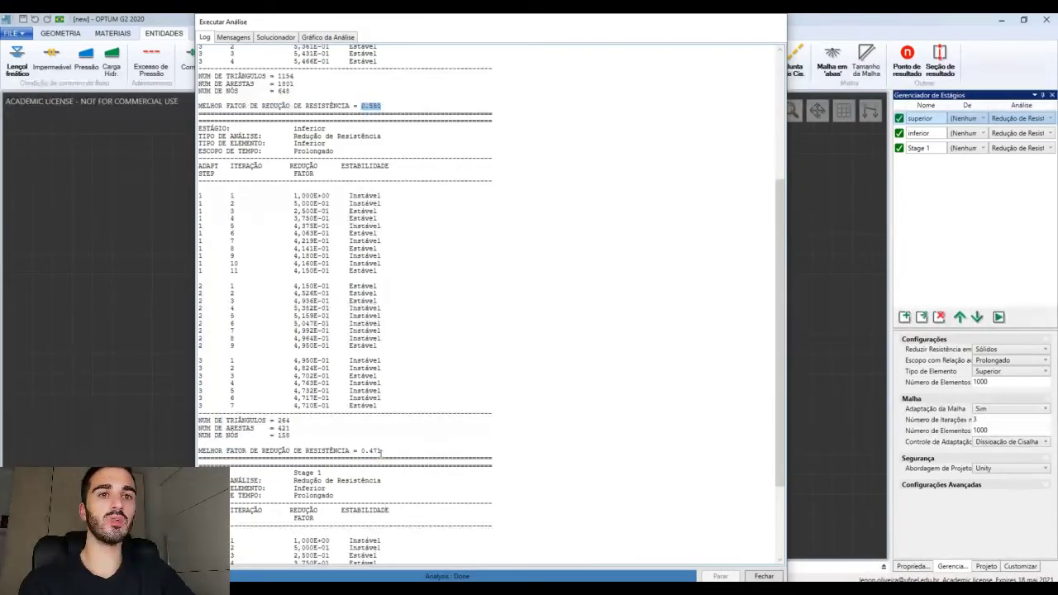
pyautogui.moveTo(384, 451); pyautogui.dragTo(358, 448)
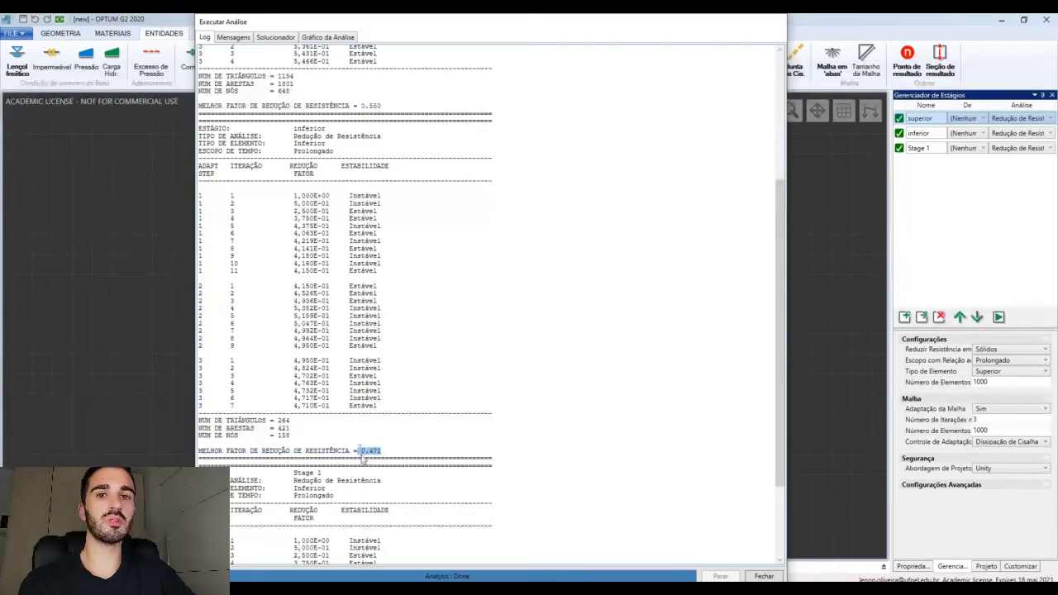
# Switch to the Windows calculator and add the two stage factors, 0.550 and 0.471
pyautogui.press('XF86Calculator')
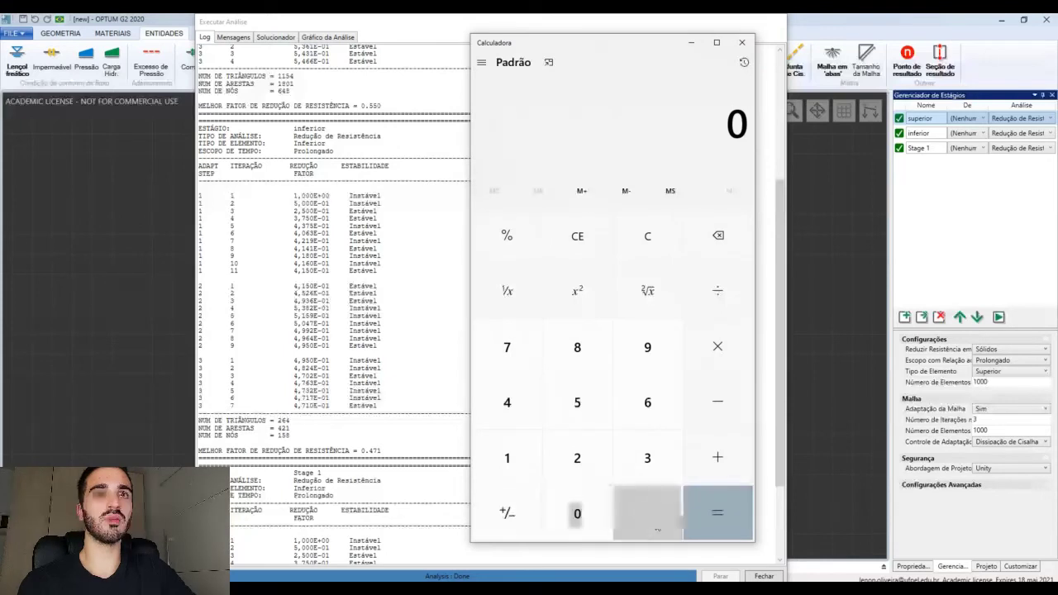
pyautogui.click(647, 513)
pyautogui.click(577, 402)
pyautogui.click(577, 402)
pyautogui.click(577, 513)
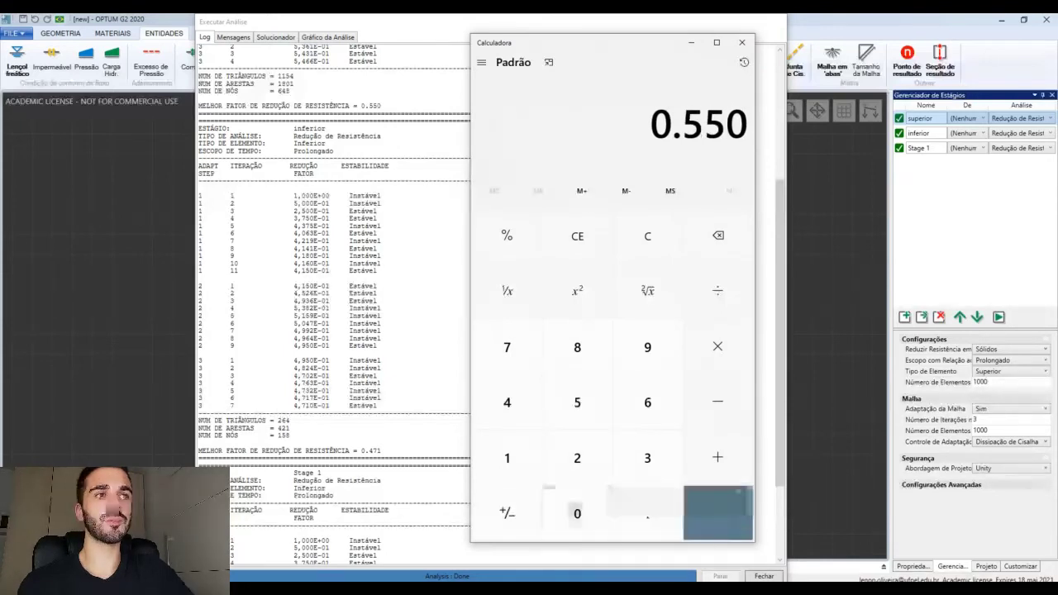
pyautogui.click(717, 457)
pyautogui.click(577, 513)
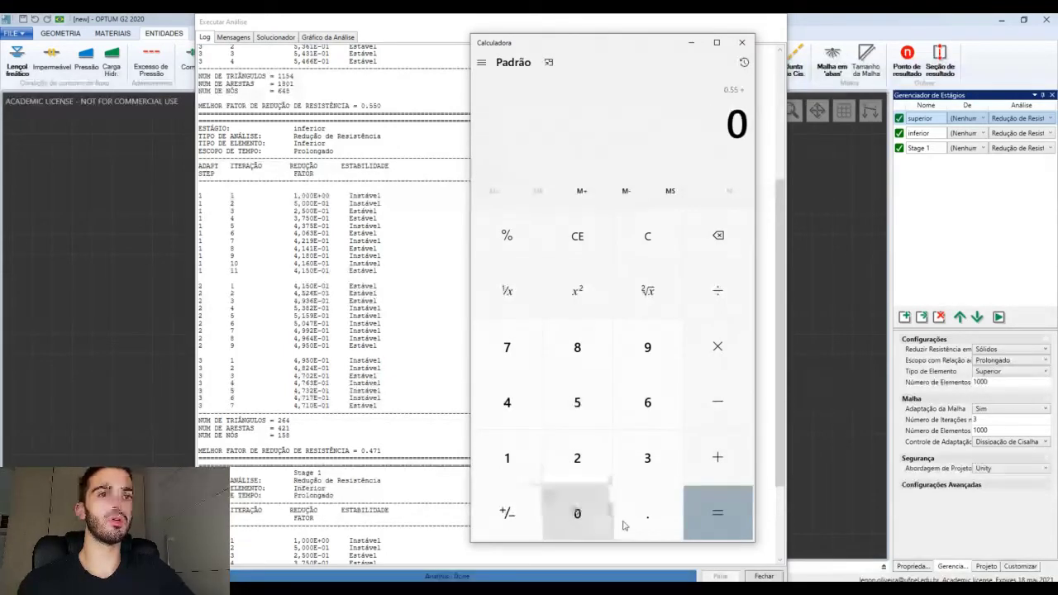
pyautogui.click(647, 513)
pyautogui.click(507, 403)
pyautogui.click(506, 347)
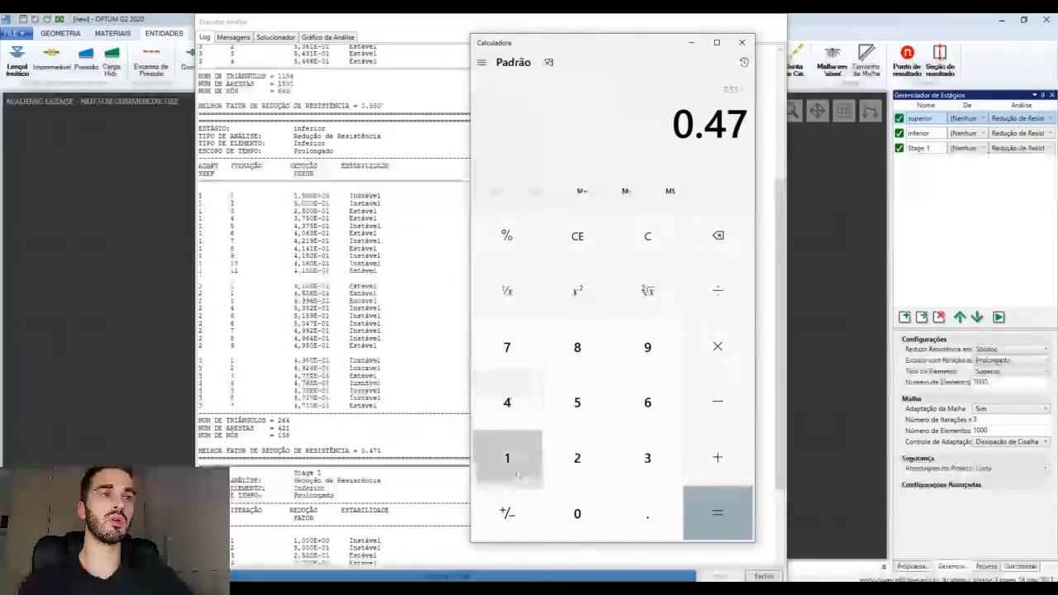
pyautogui.click(507, 457)
pyautogui.click(718, 514)
# Divide the sum of the two factors by 2 to obtain the mean safety factor
pyautogui.click(731, 306)
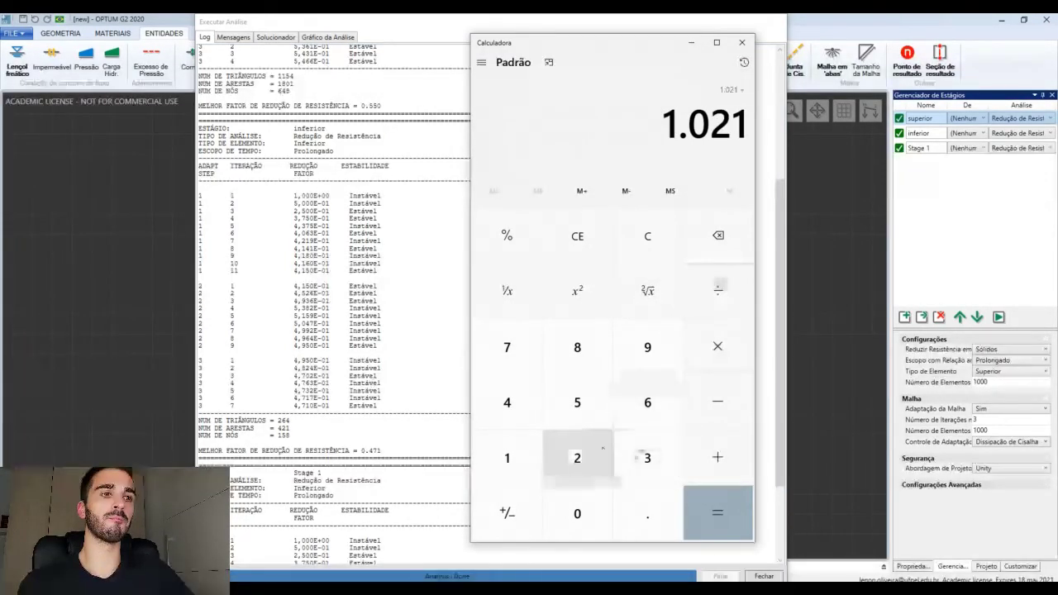
pyautogui.click(577, 459)
pyautogui.click(703, 506)
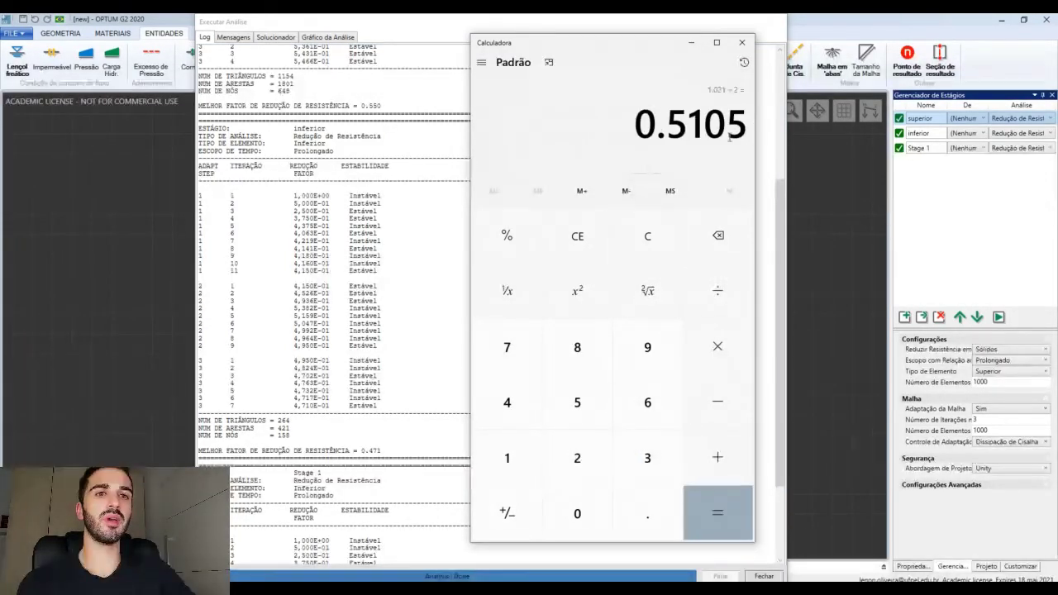
pyautogui.click(732, 420)
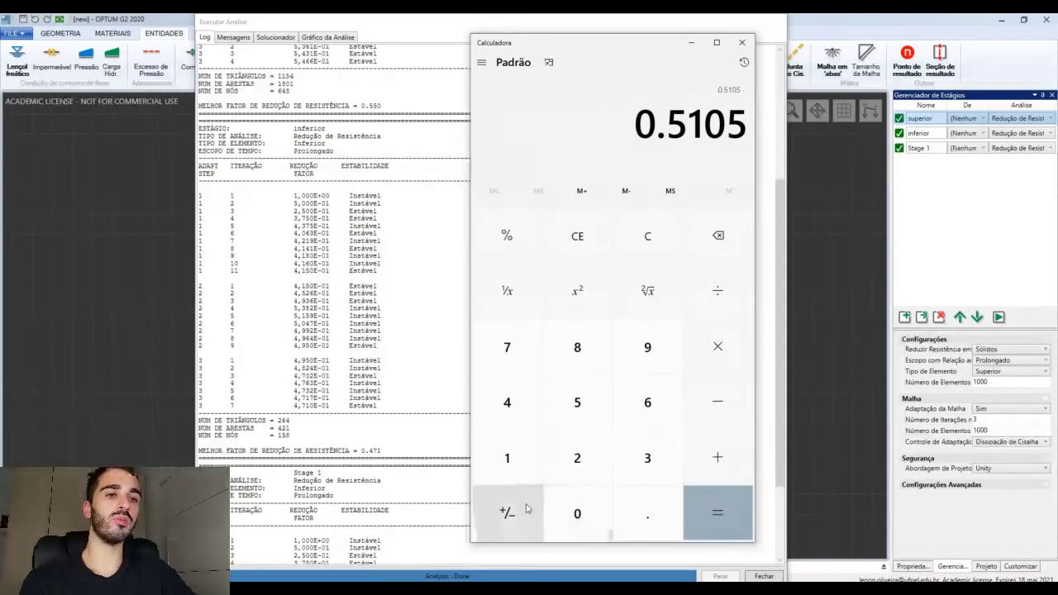
# Switch to Notepad, write "Fator segurança = 0.5105 +-" and place the note beside the calculator
pyautogui.click(488, 589)
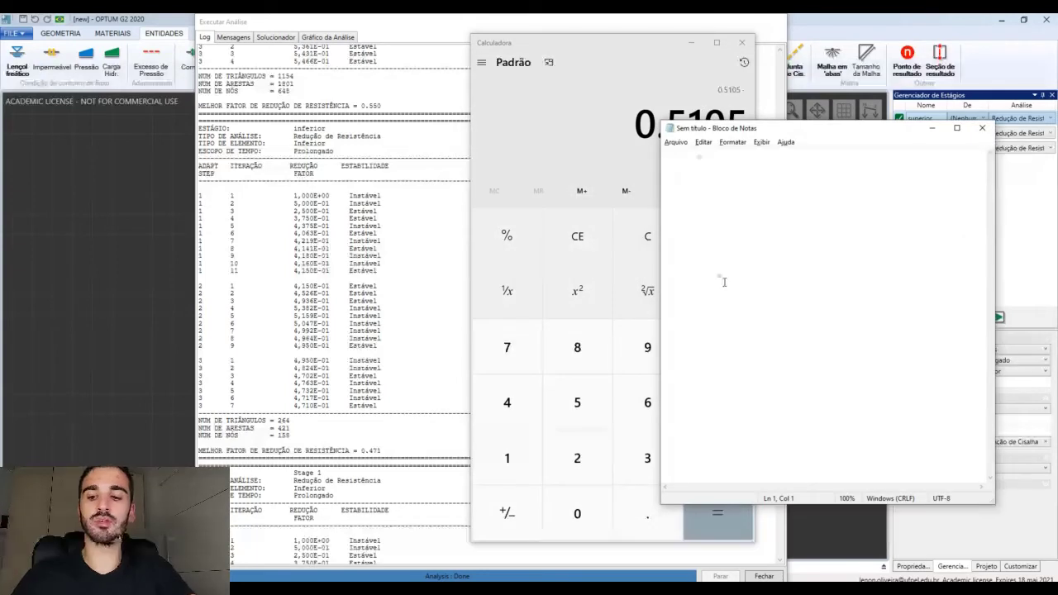
pyautogui.write('0ator seguranç')
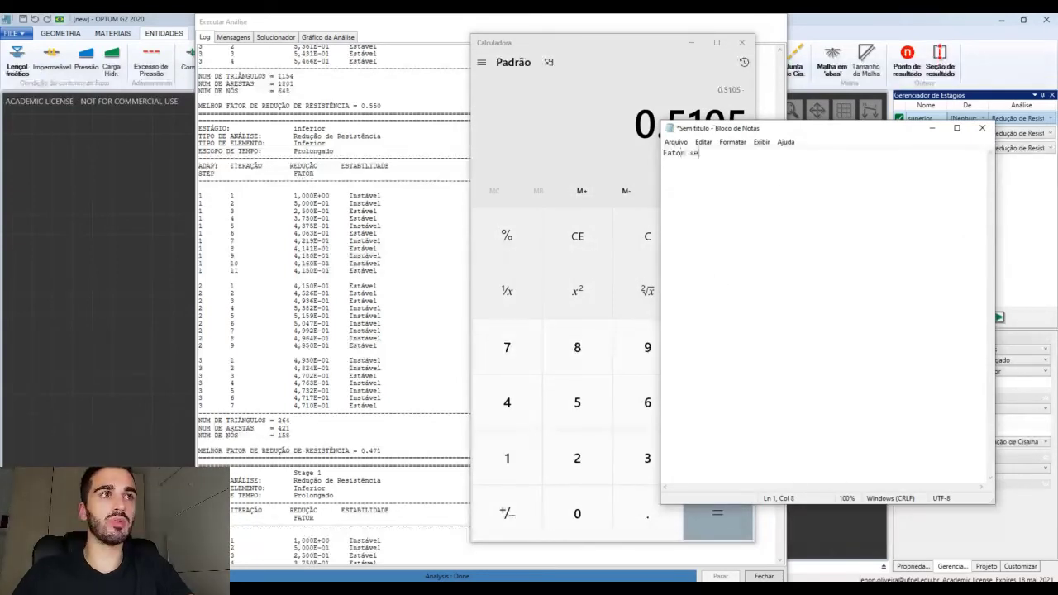
pyautogui.write('a')
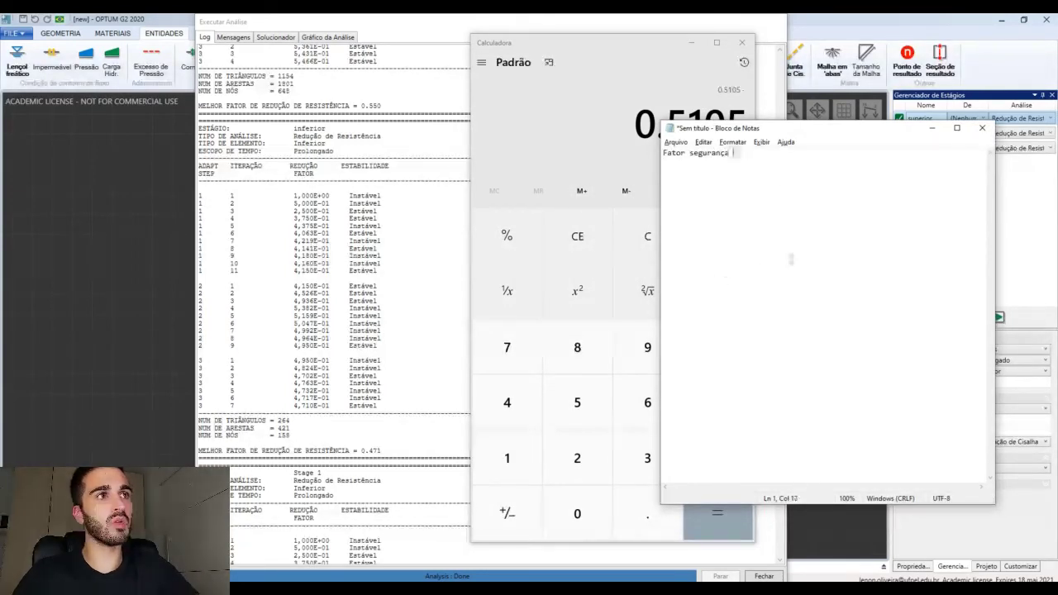
pyautogui.moveTo(780, 129); pyautogui.dragTo(856, 146)
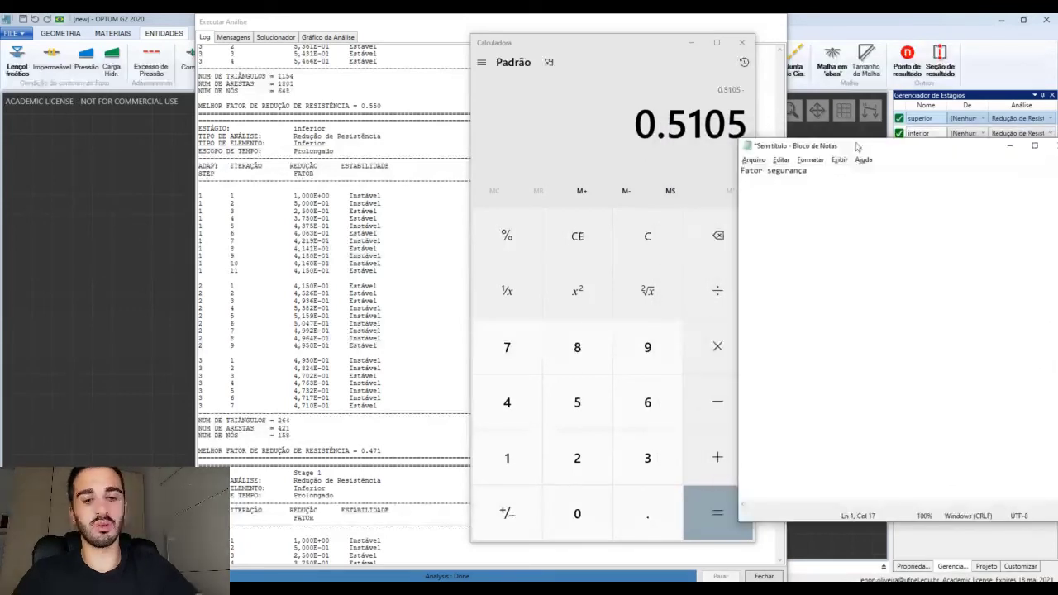
pyautogui.write('= ')
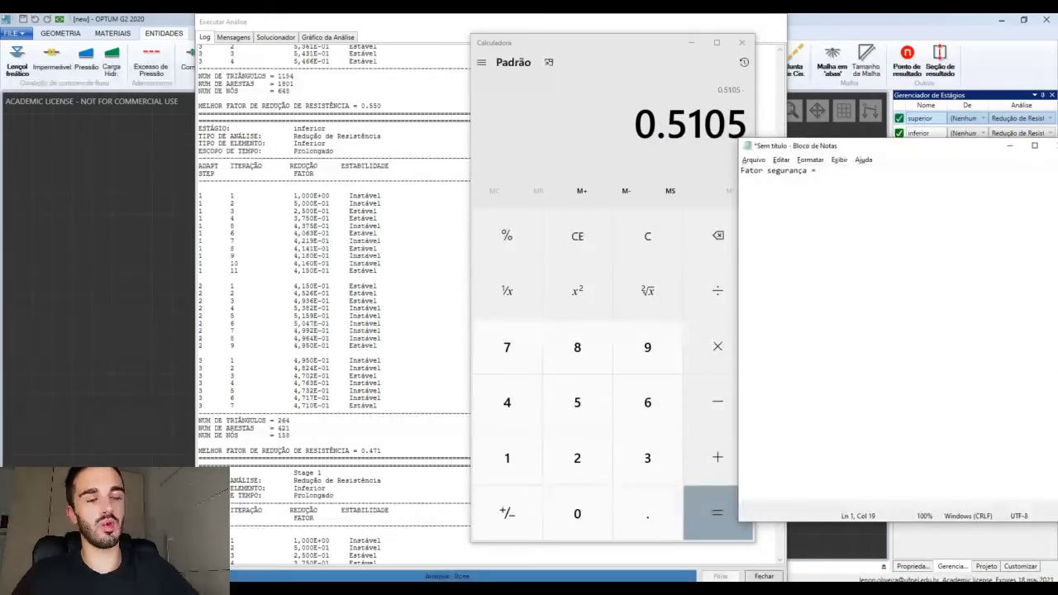
pyautogui.write('0')
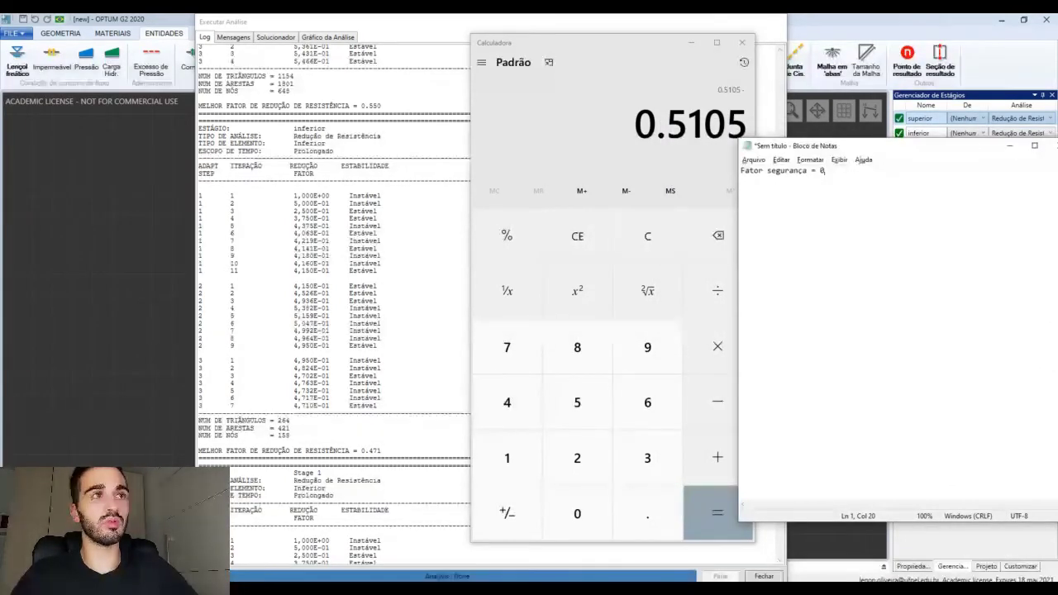
pyautogui.write('.5105 ')
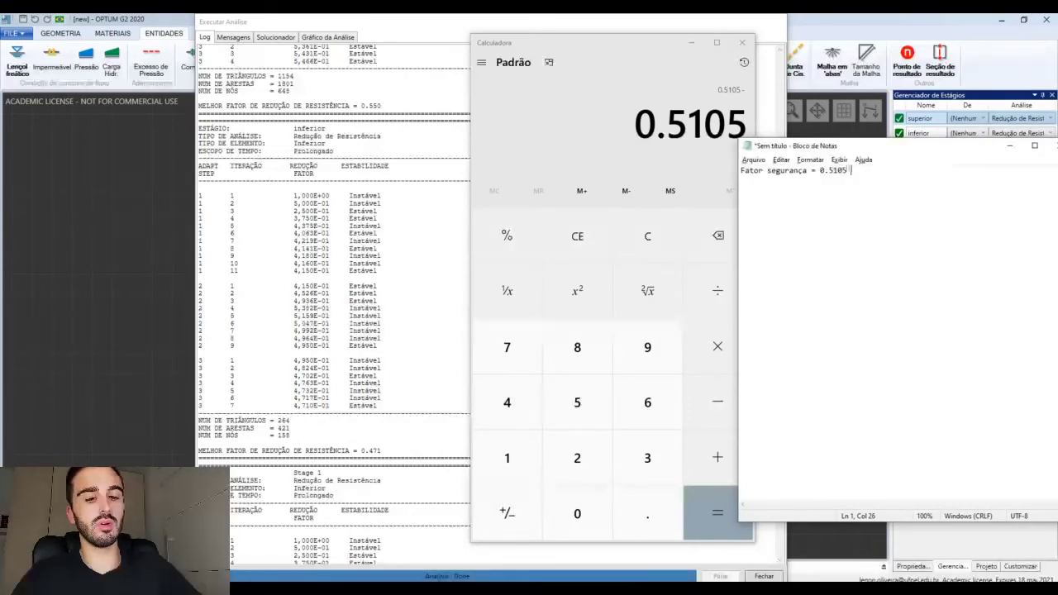
pyautogui.write('+-')
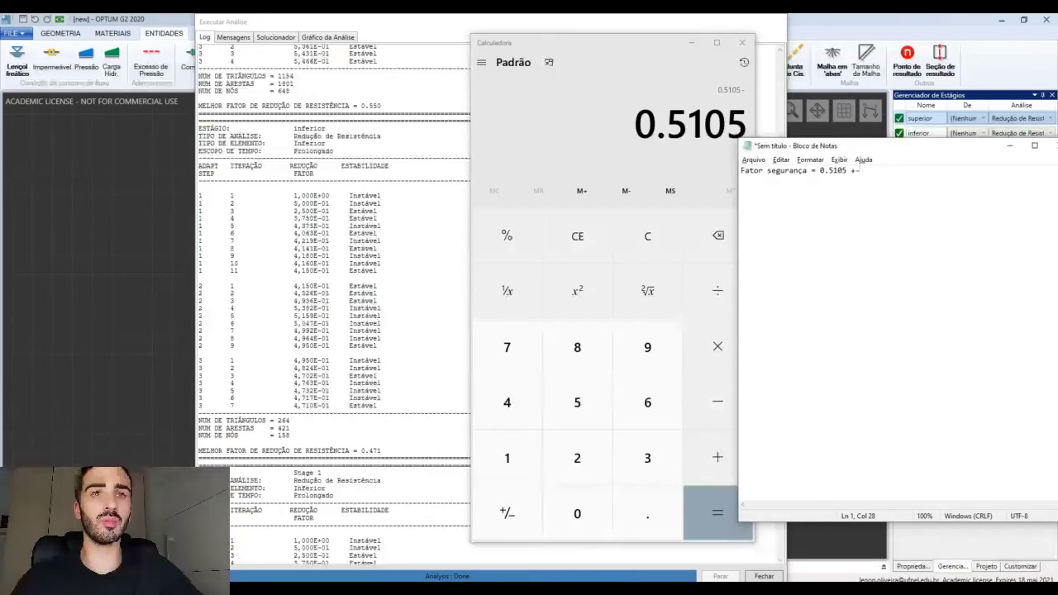
# Subtract 0.471 from the mean 0.5105 in the calculator to get the error margin, and return to the note
pyautogui.click(622, 128)
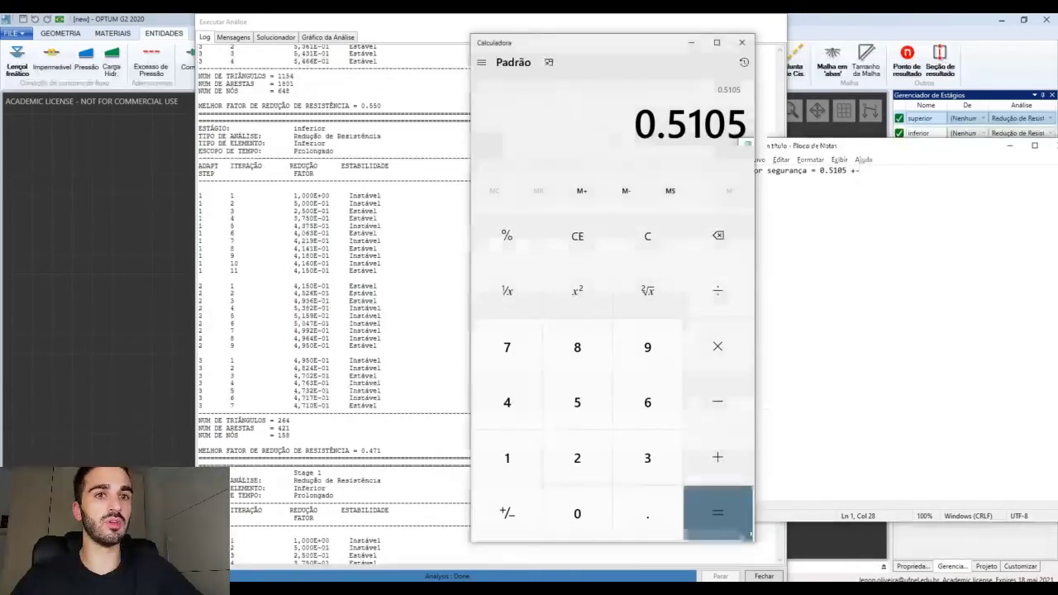
pyautogui.click(717, 402)
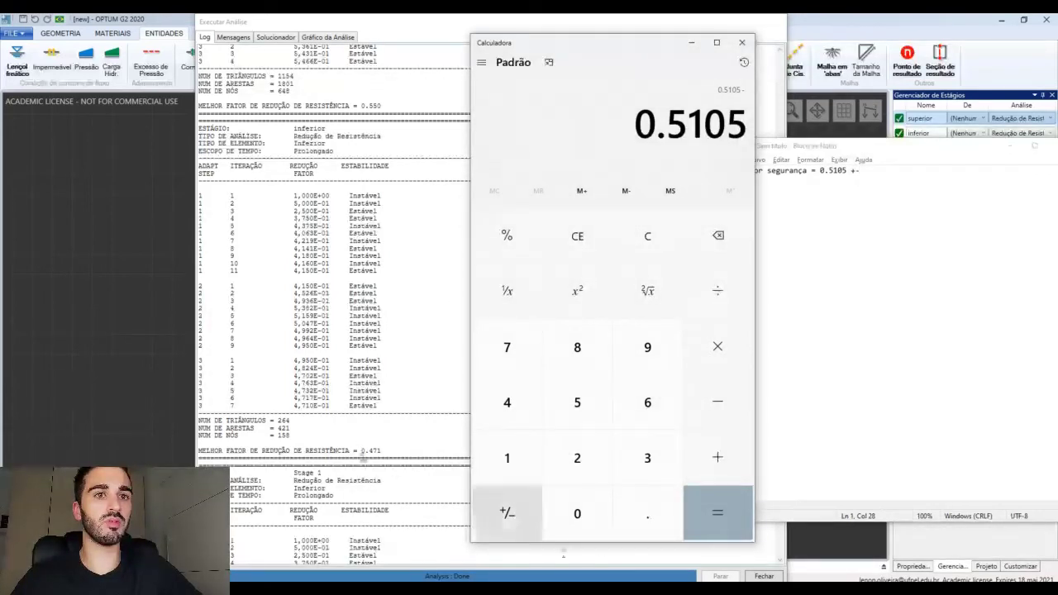
pyautogui.click(577, 513)
pyautogui.click(647, 513)
pyautogui.click(507, 402)
pyautogui.click(506, 347)
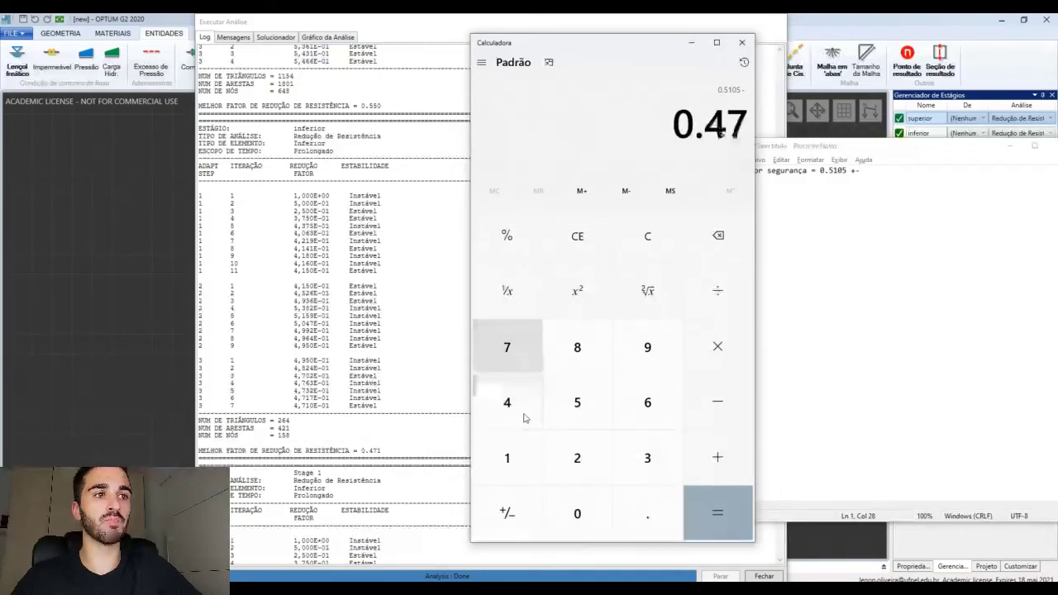
pyautogui.click(506, 457)
pyautogui.click(717, 512)
pyautogui.click(890, 166)
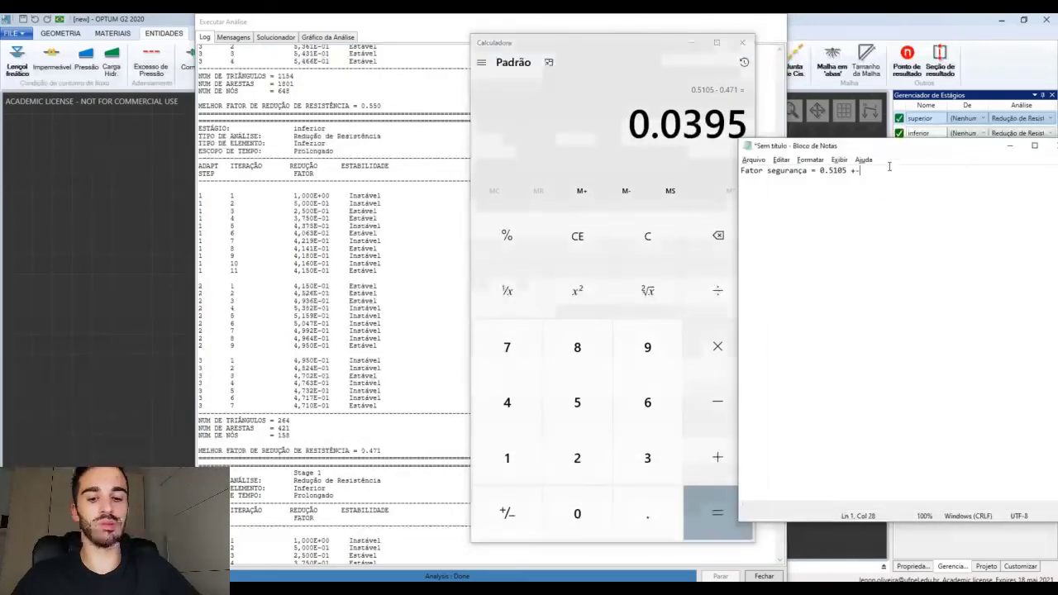
# Complete the safety factor note in Notepad with the error margin 0.0395, using a decimal point
pyautogui.write('0,0395')
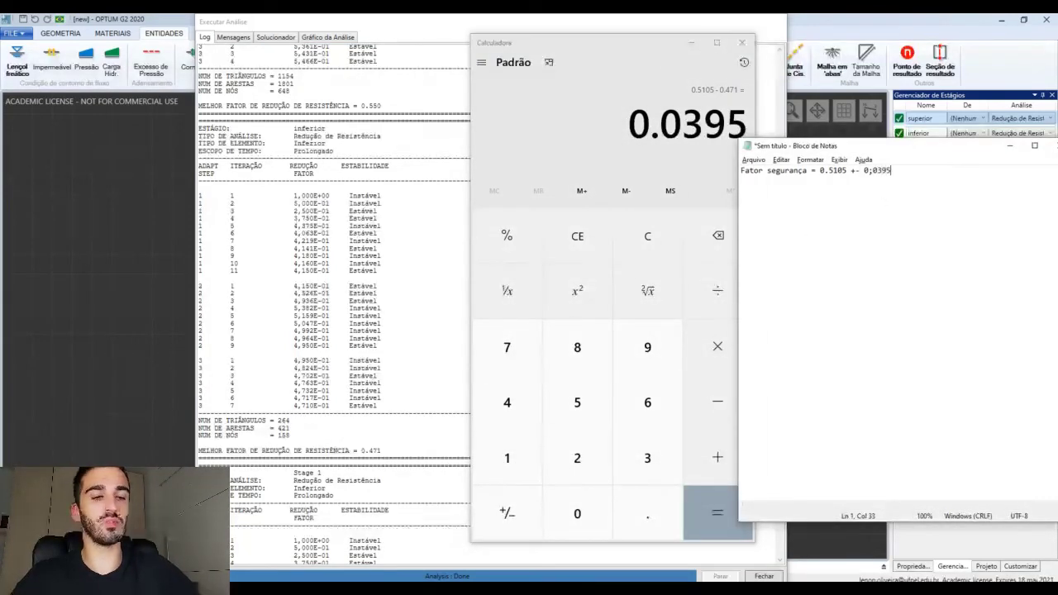
pyautogui.press('BackSpace')
pyautogui.press('BackSpace')
pyautogui.press('BackSpace')
pyautogui.press('BackSpace')
pyautogui.press('BackSpace')
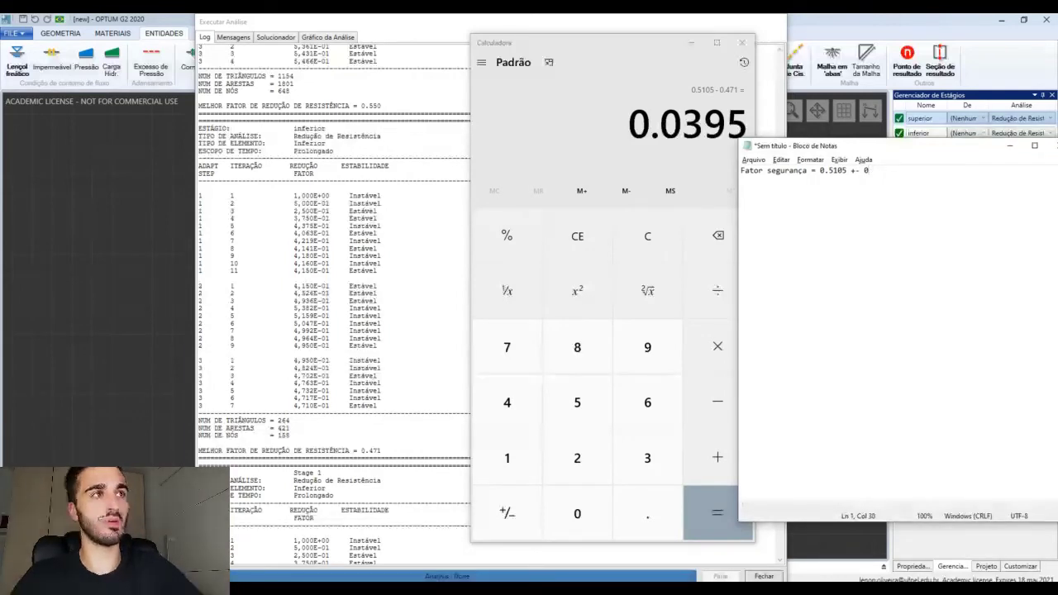
pyautogui.write('.03')
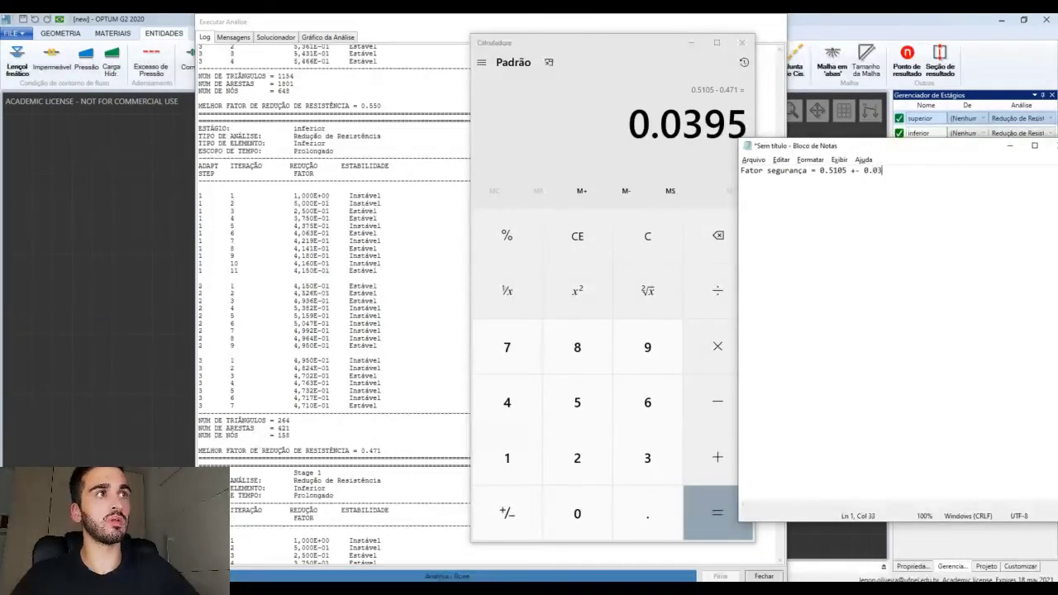
pyautogui.write('95')
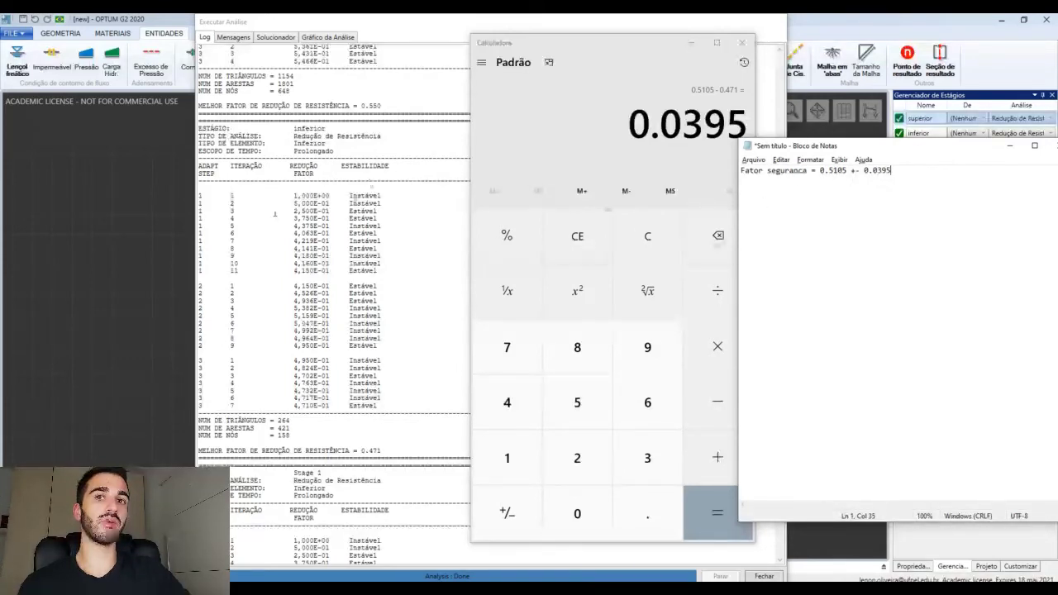
# Append "(coesão = 0)" to the safety factor note, then minimise Notepad and the calculator
pyautogui.moveTo(892, 170); pyautogui.dragTo(742, 170)
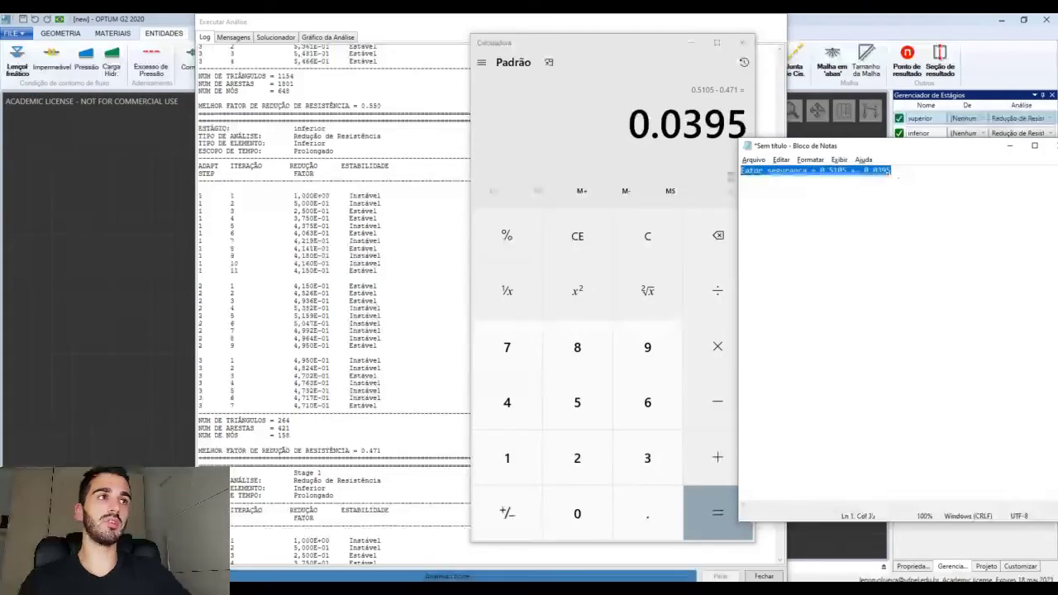
pyautogui.click(960, 171)
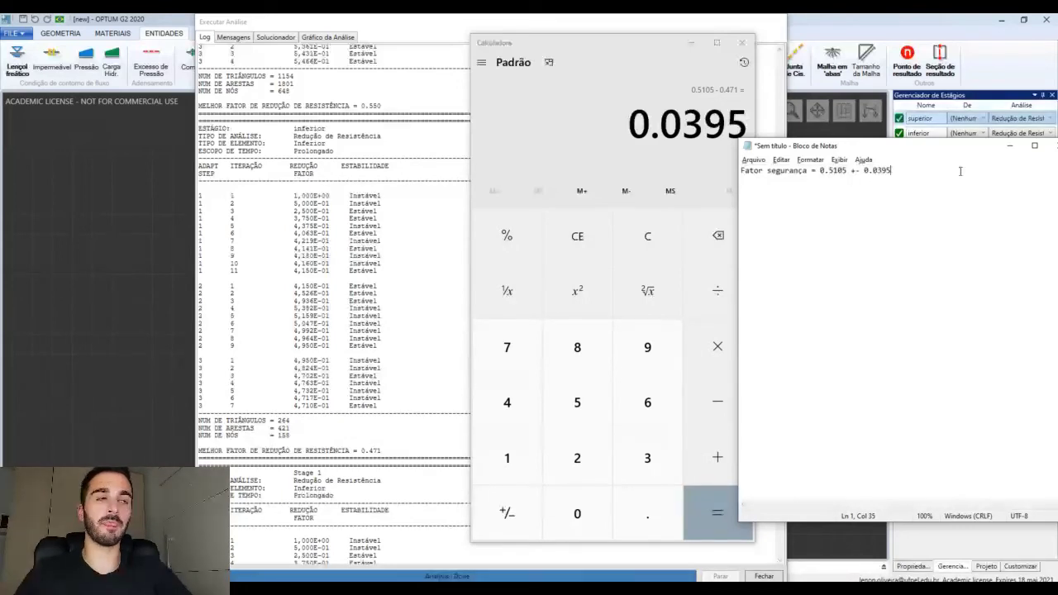
pyautogui.write('(coesão')
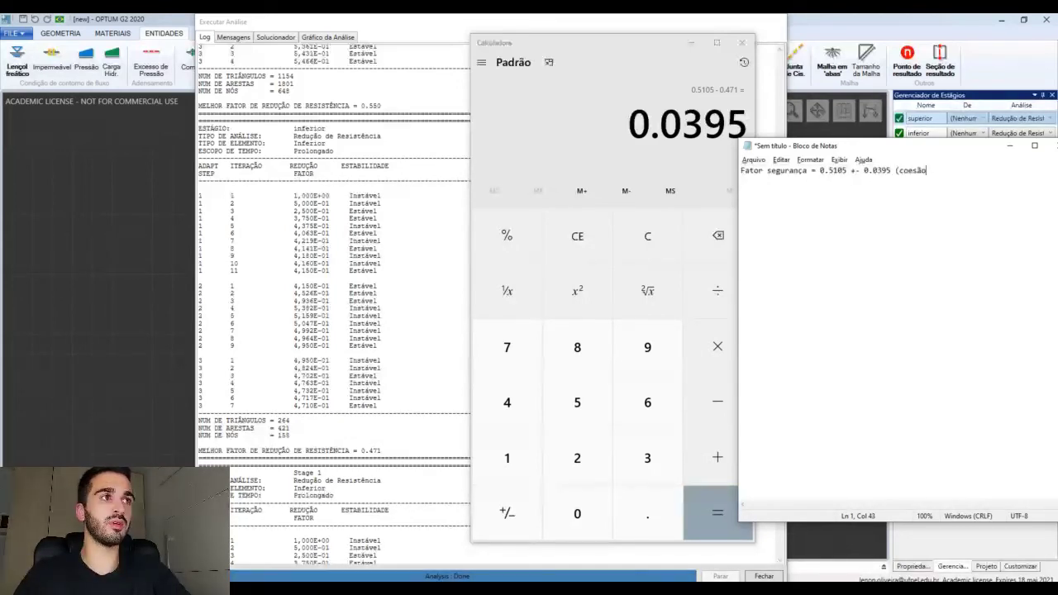
pyautogui.write(' = 0)')
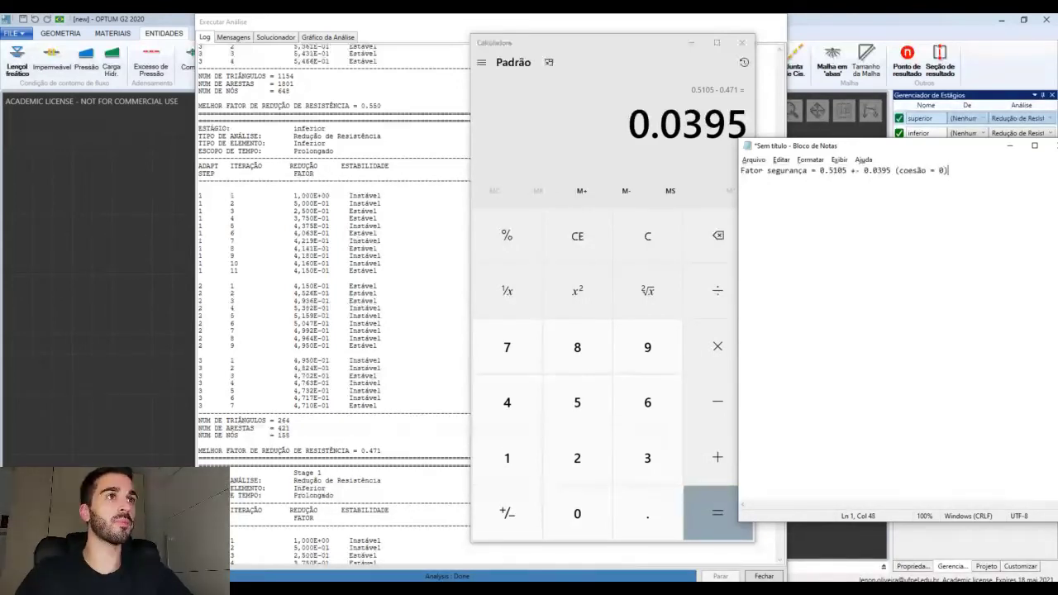
pyautogui.click(1009, 146)
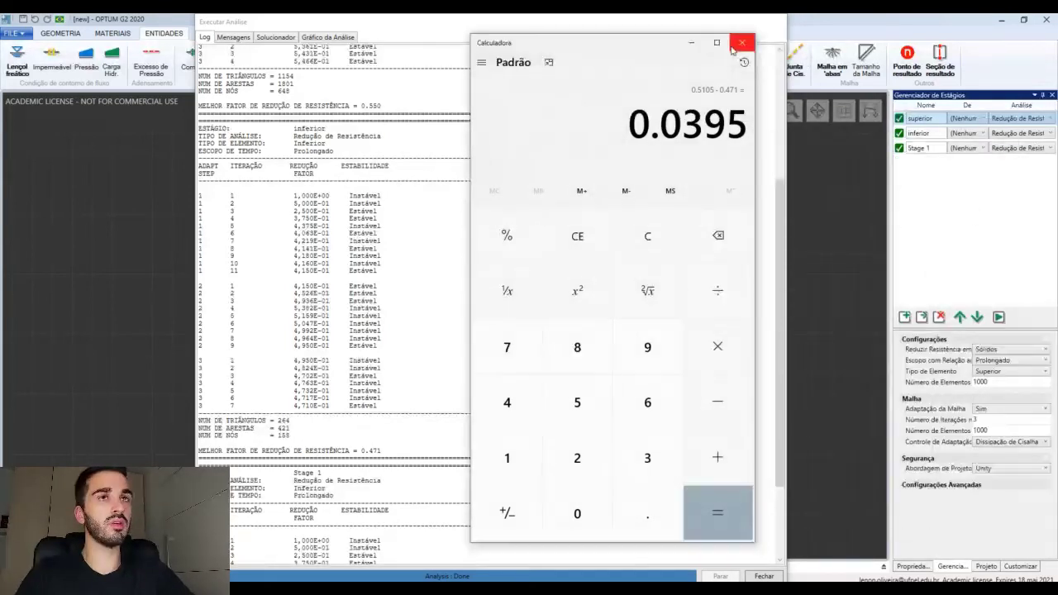
pyautogui.click(690, 46)
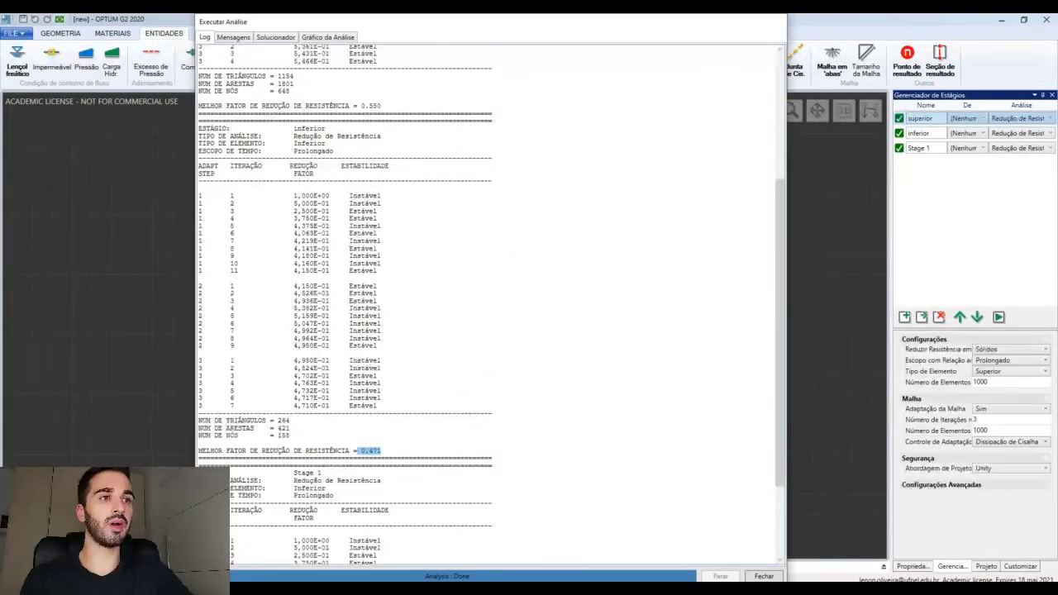
# Check Stage 1's best strength reduction factor at the end of the analysis log and close the analysis window
pyautogui.scroll(-5, 750, 364)
pyautogui.moveTo(382, 546); pyautogui.dragTo(200, 545)
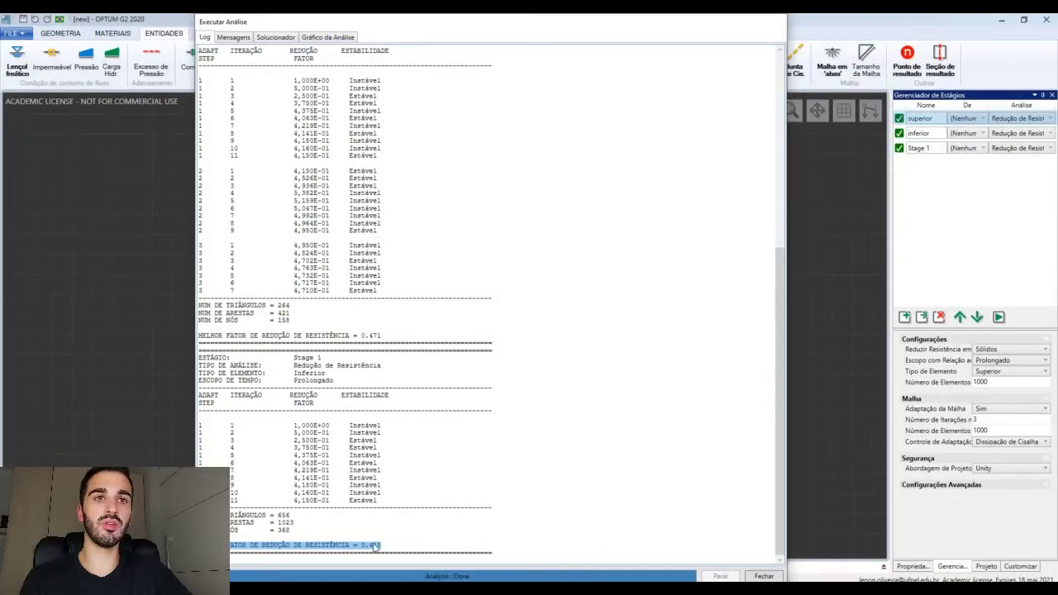
pyautogui.moveTo(396, 551); pyautogui.dragTo(216, 545)
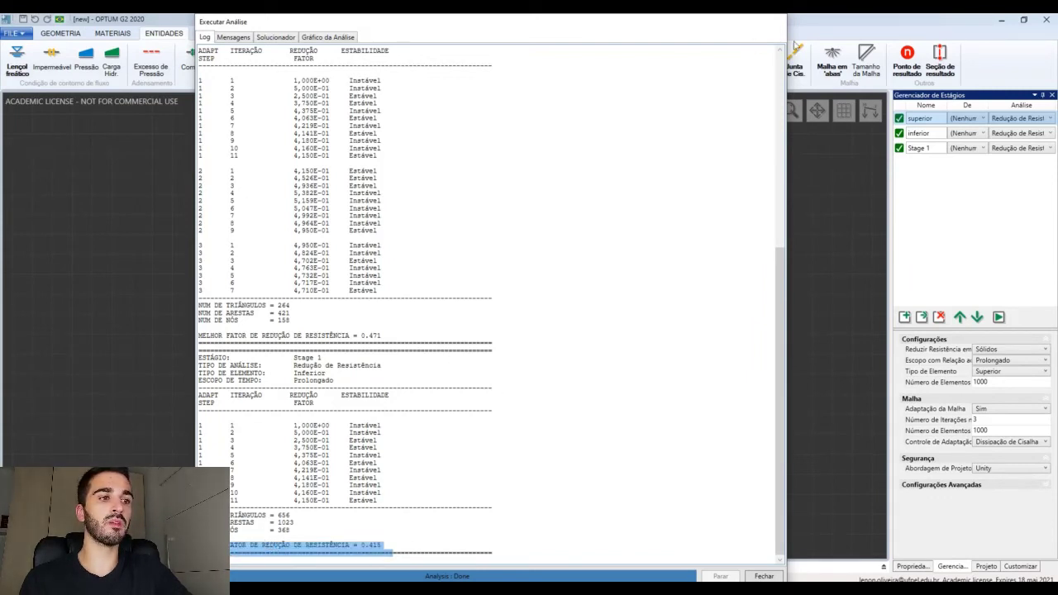
pyautogui.click(764, 576)
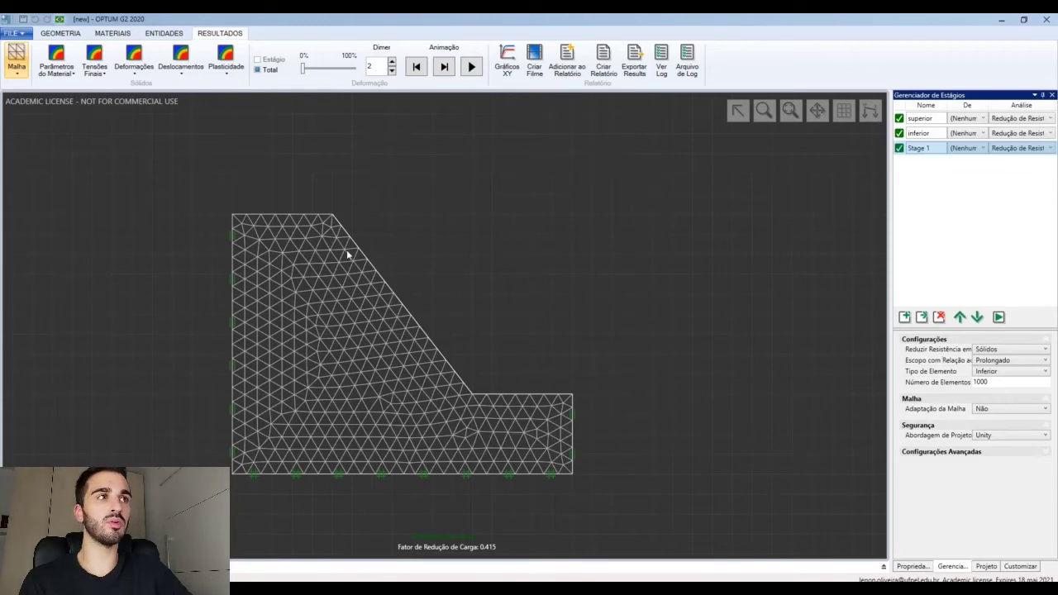
# Compare the result meshes of the superior, inferior and Stage 1 stages, examining the inferior mesh refinement at the slope crest
pyautogui.click(924, 120)
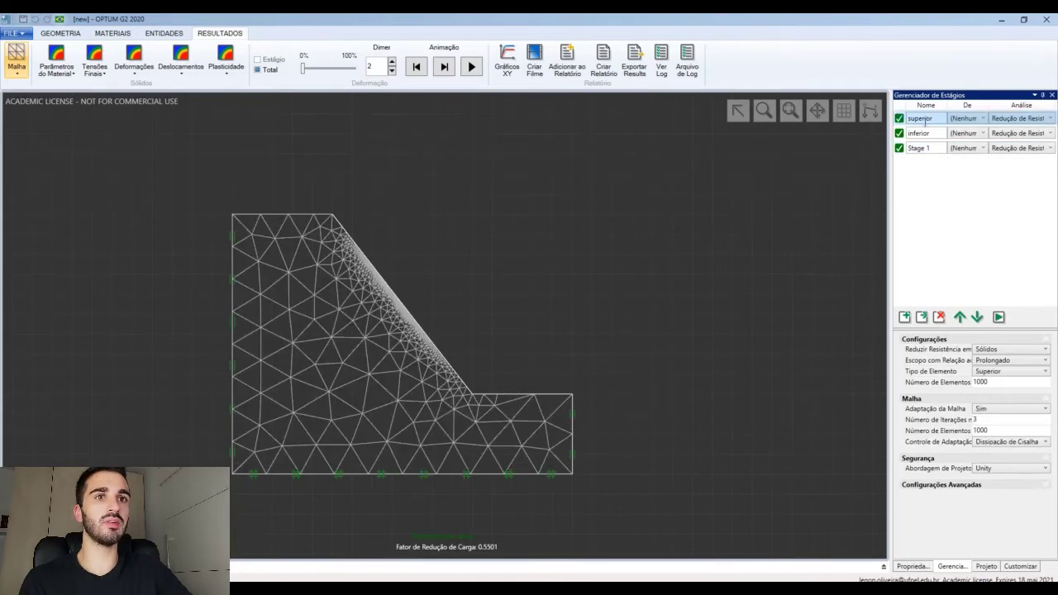
pyautogui.click(924, 133)
pyautogui.click(927, 118)
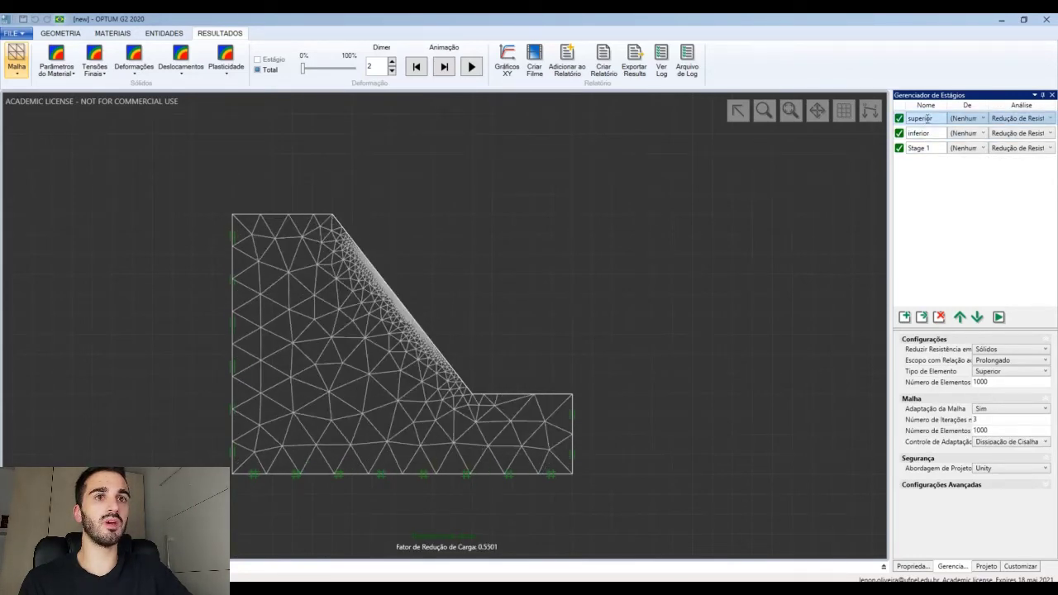
pyautogui.click(925, 134)
pyautogui.click(928, 150)
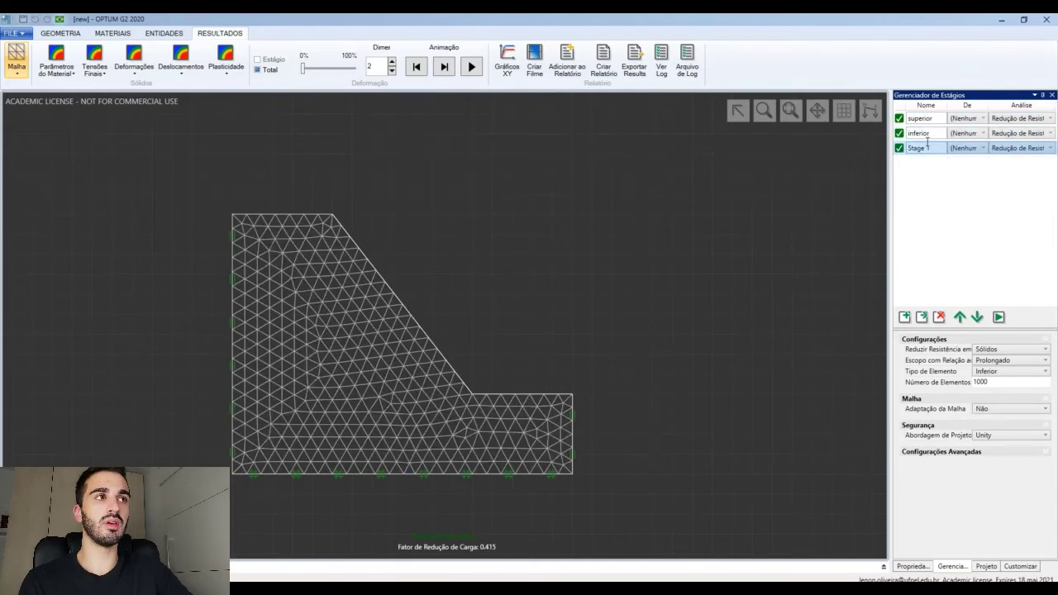
pyautogui.click(927, 132)
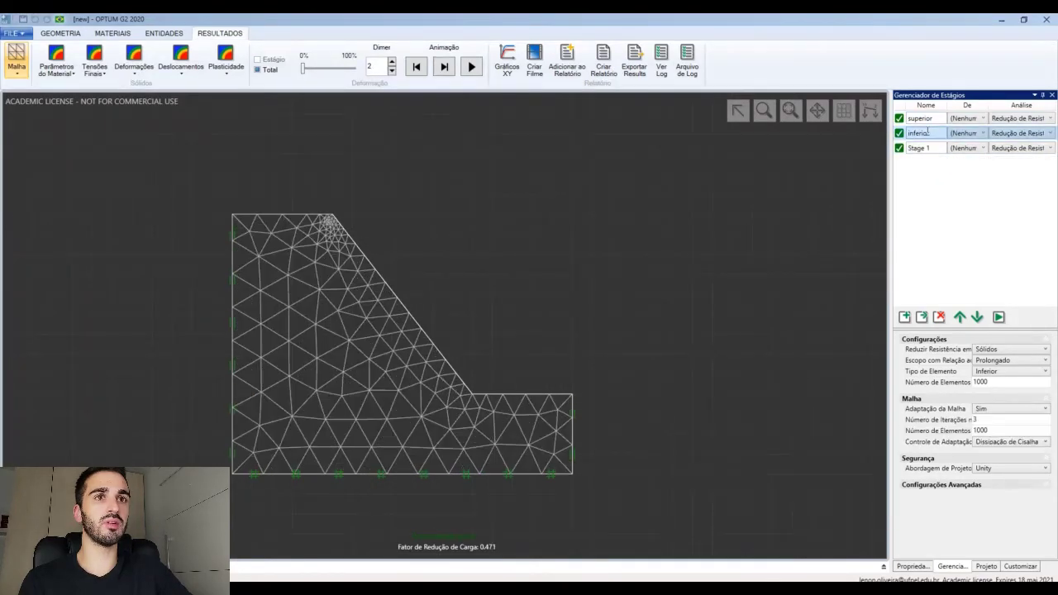
pyautogui.scroll(5, 335, 220)
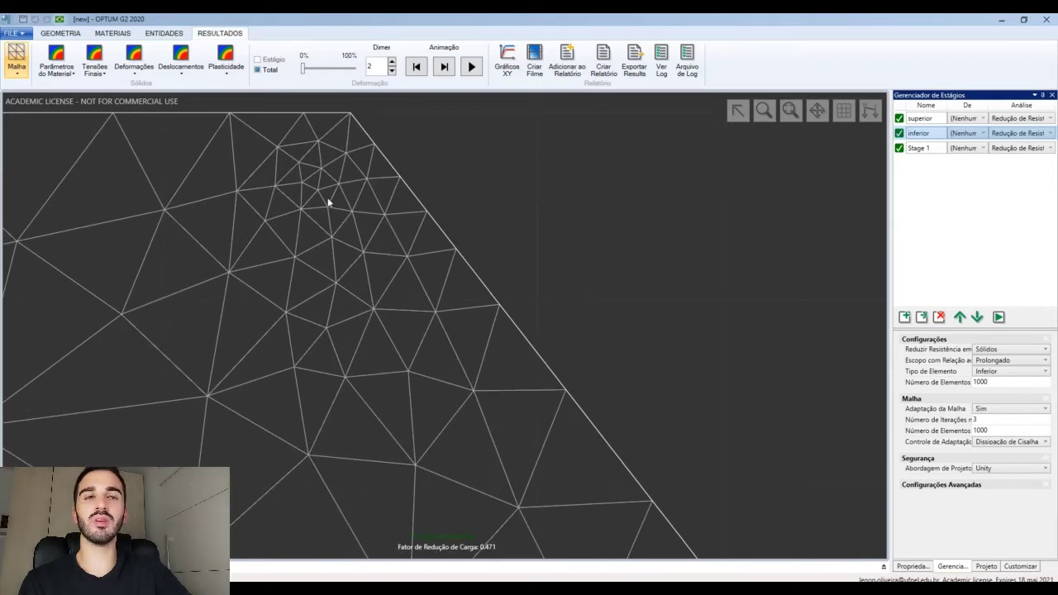
pyautogui.scroll(-6, 328, 202)
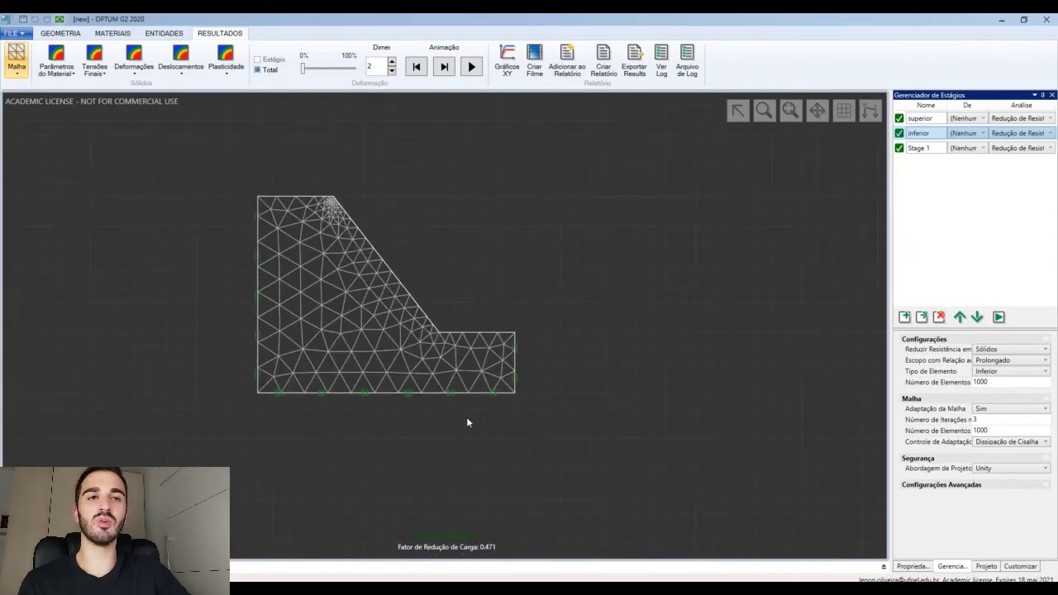
pyautogui.scroll(2, 320, 250)
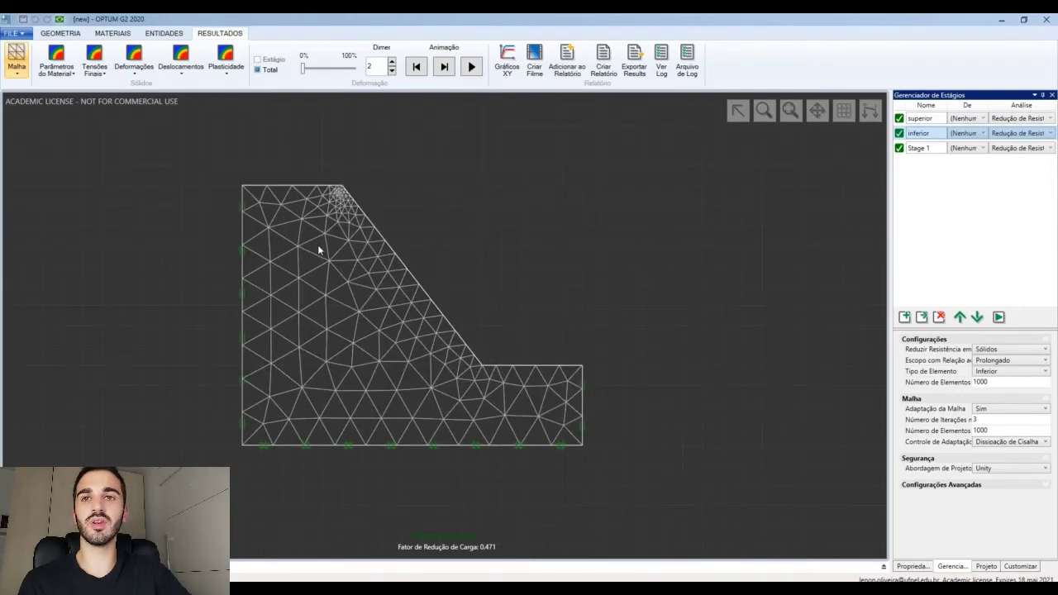
# Duplicate the superior and inferior stages in the stage manager
pyautogui.click(922, 119)
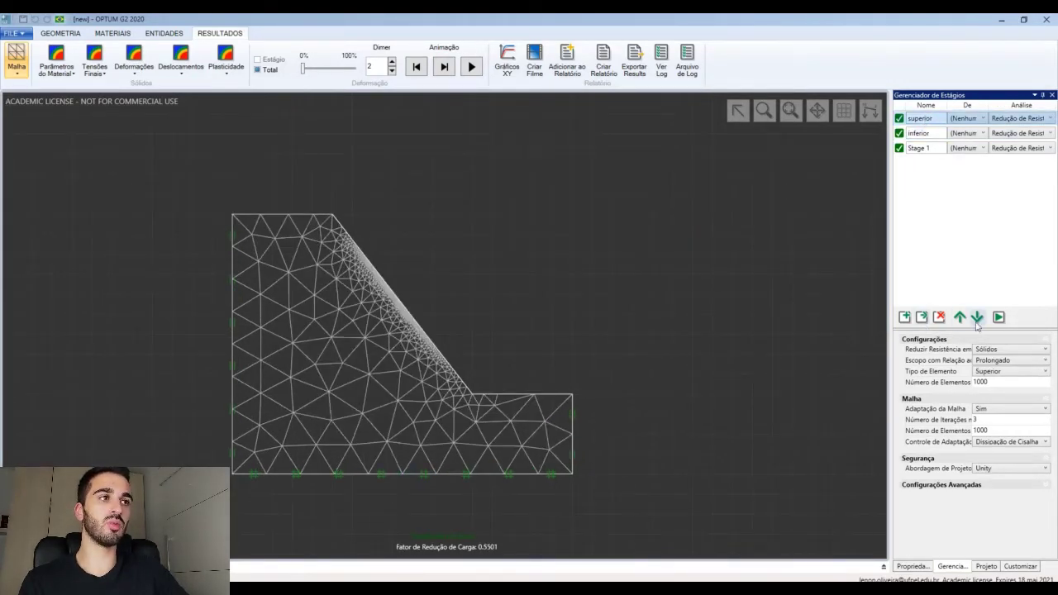
pyautogui.click(922, 318)
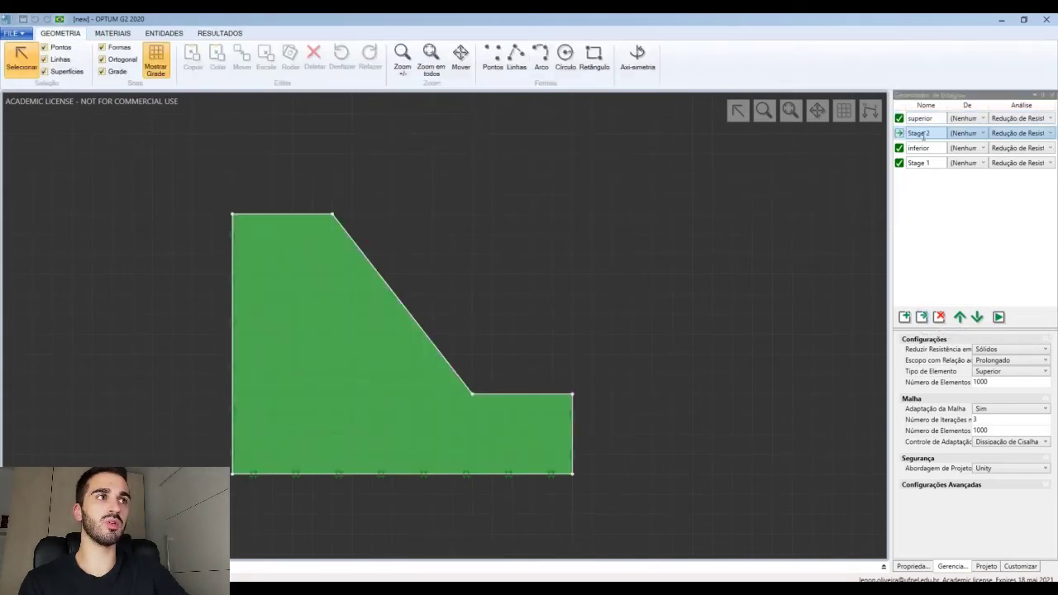
pyautogui.click(917, 149)
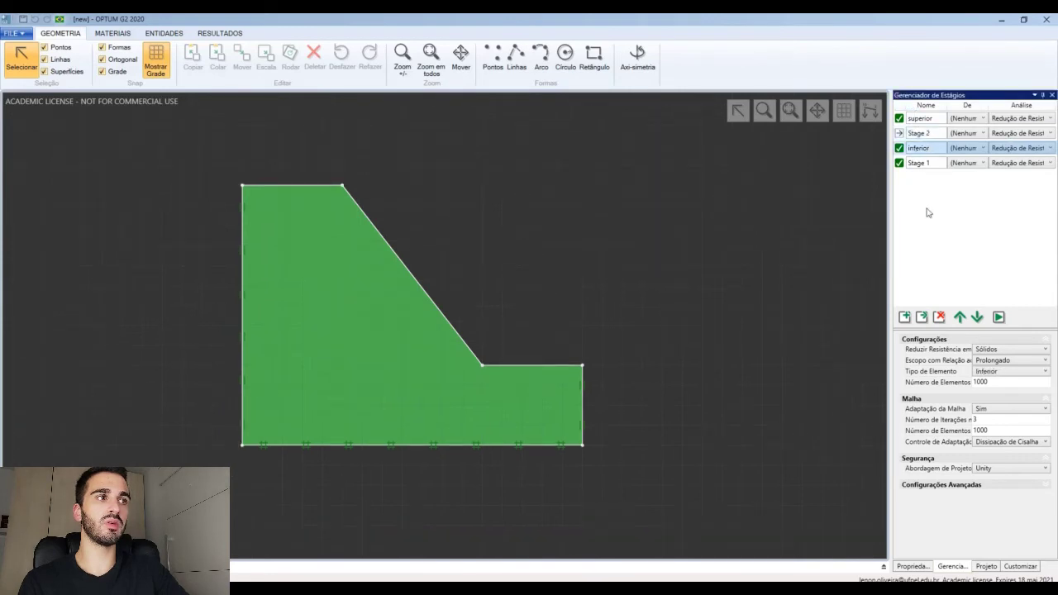
pyautogui.click(921, 317)
# Rename the copy of the superior stage "superior 2" and the copy of the inferior stage "inferior 2"
pyautogui.doubleClick(924, 135)
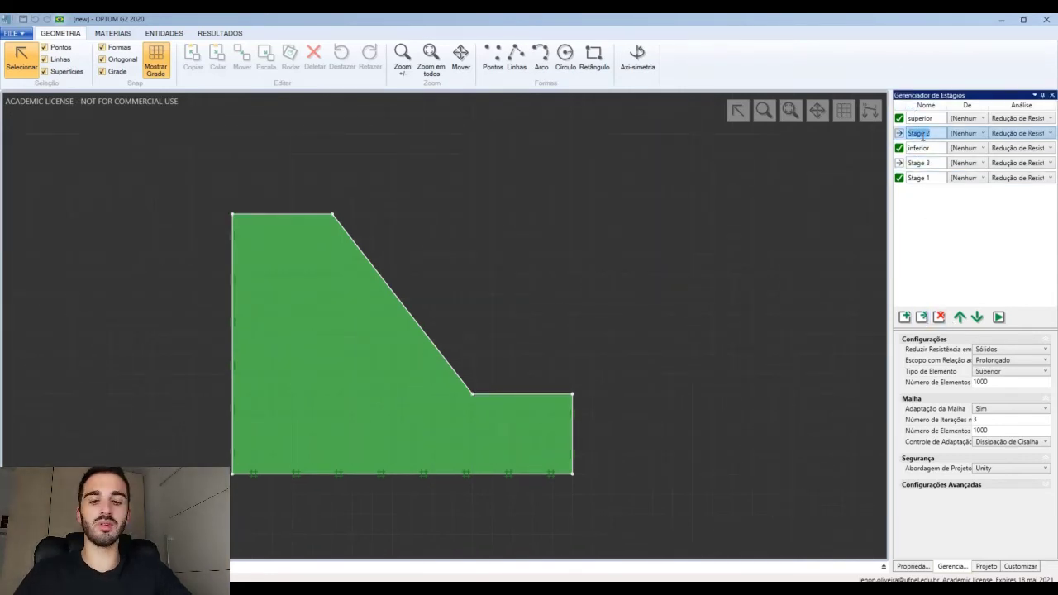
pyautogui.write('superior')
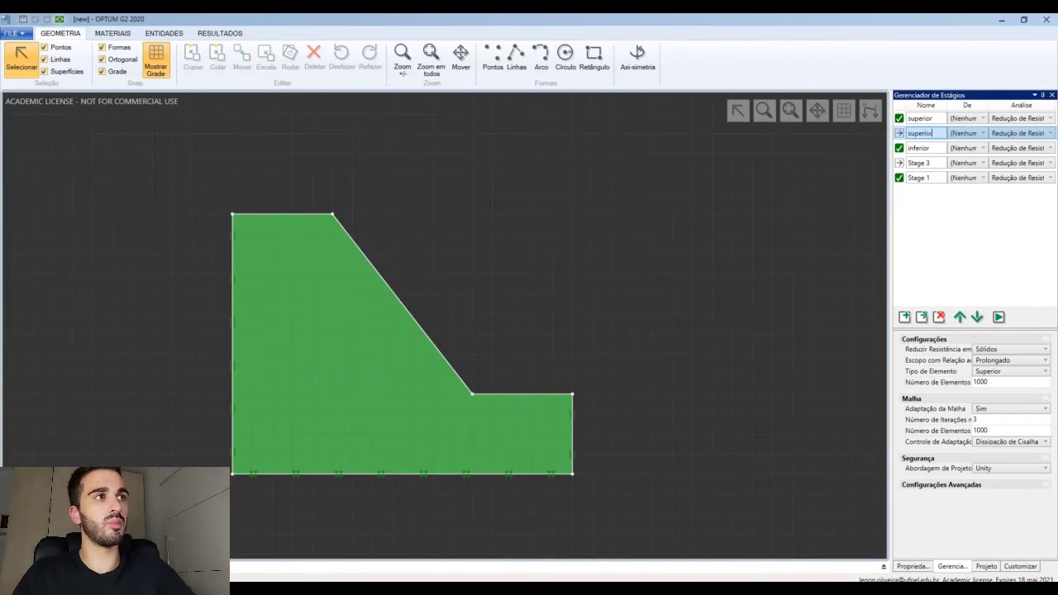
pyautogui.write(' 2')
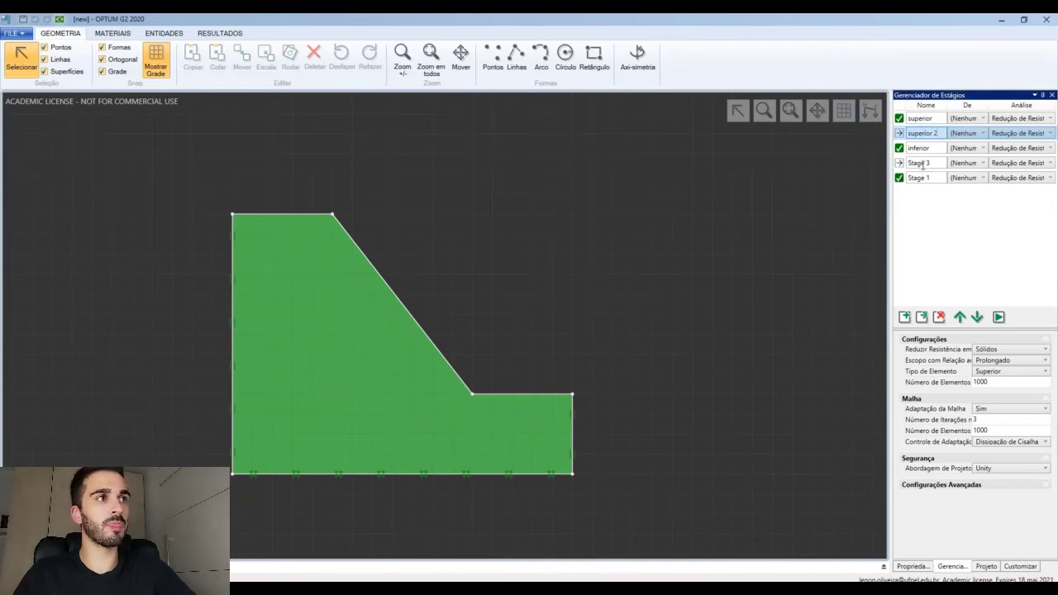
pyautogui.click(922, 163)
pyautogui.click(922, 163)
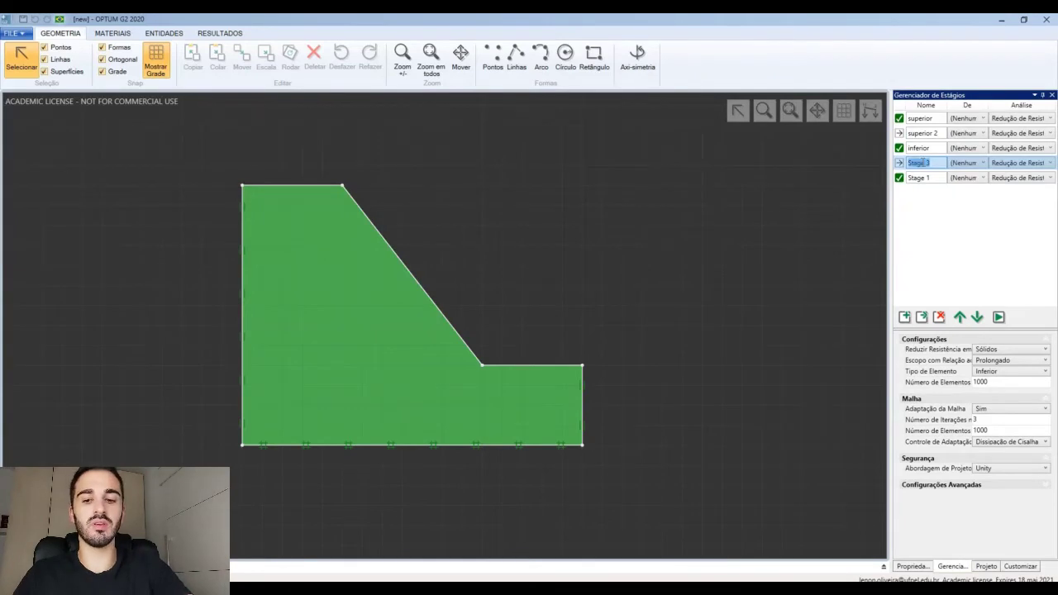
pyautogui.write('inferior 2')
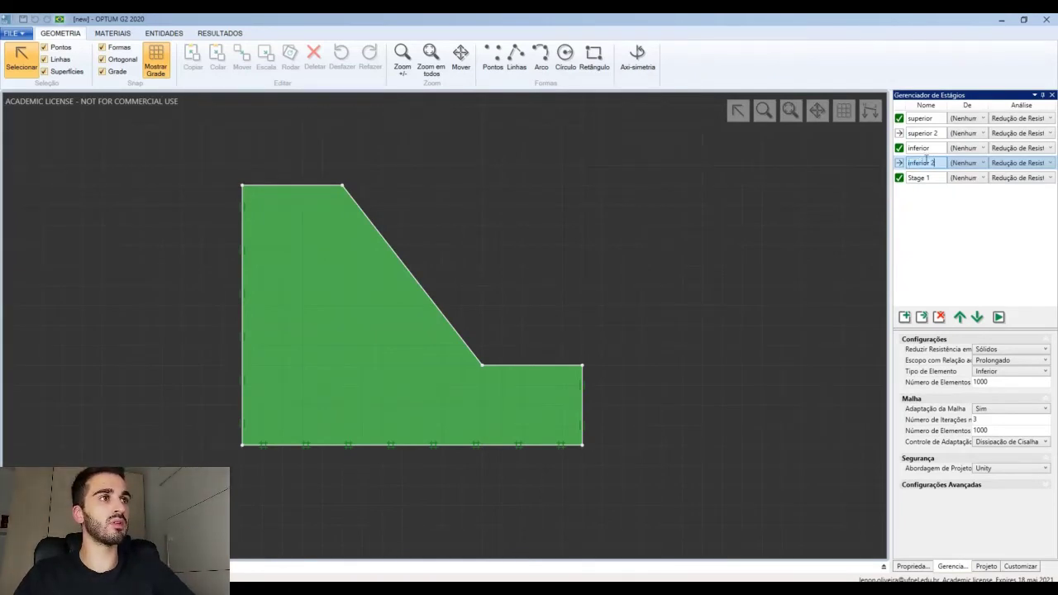
# Exclude the superior, inferior and Stage 1 stages from the analysis and move superior 2 below inferior
pyautogui.click(900, 147)
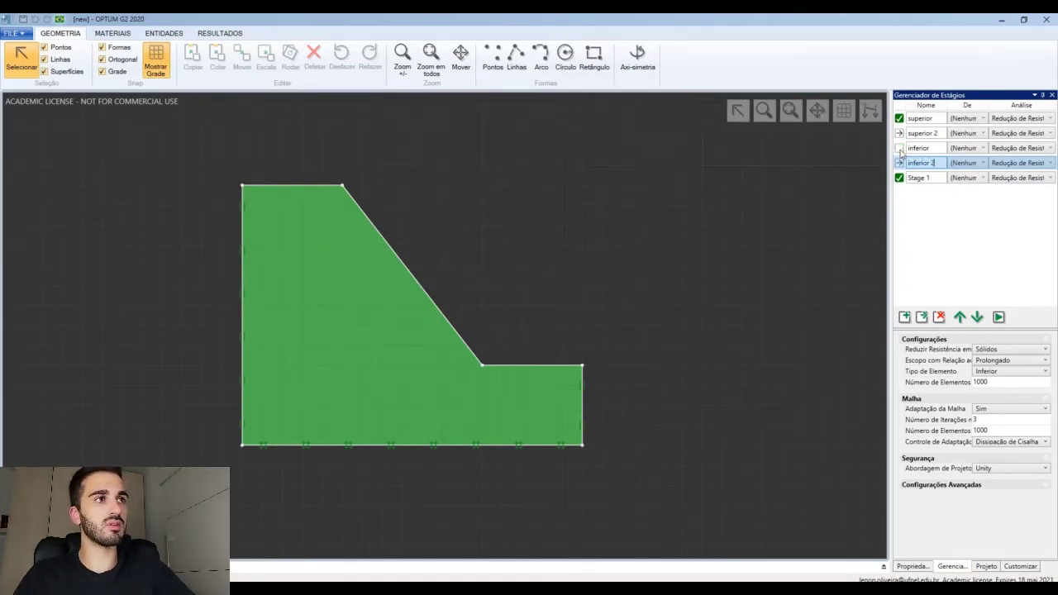
pyautogui.click(899, 118)
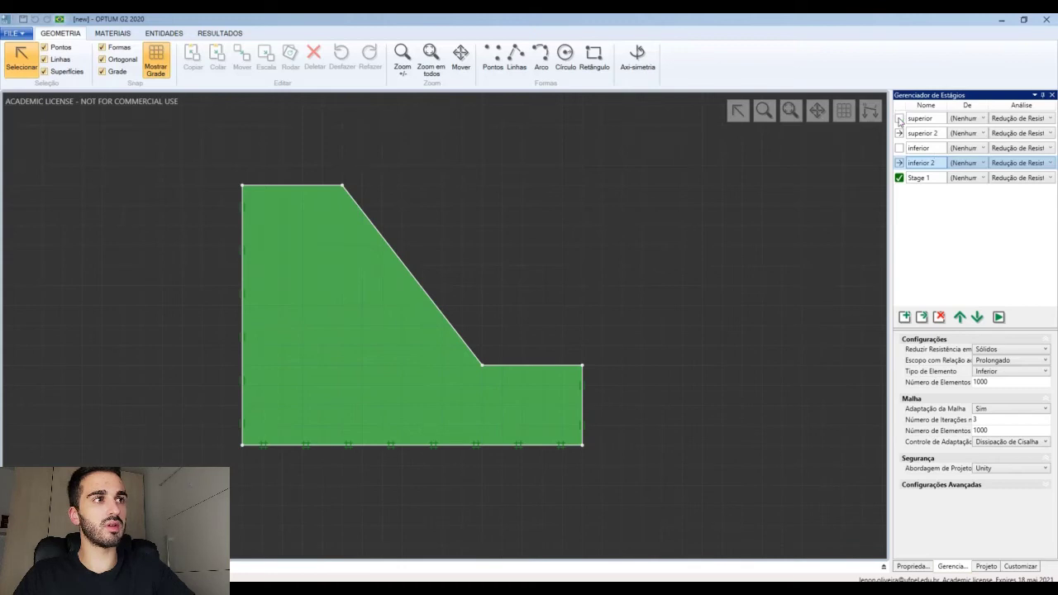
pyautogui.click(899, 177)
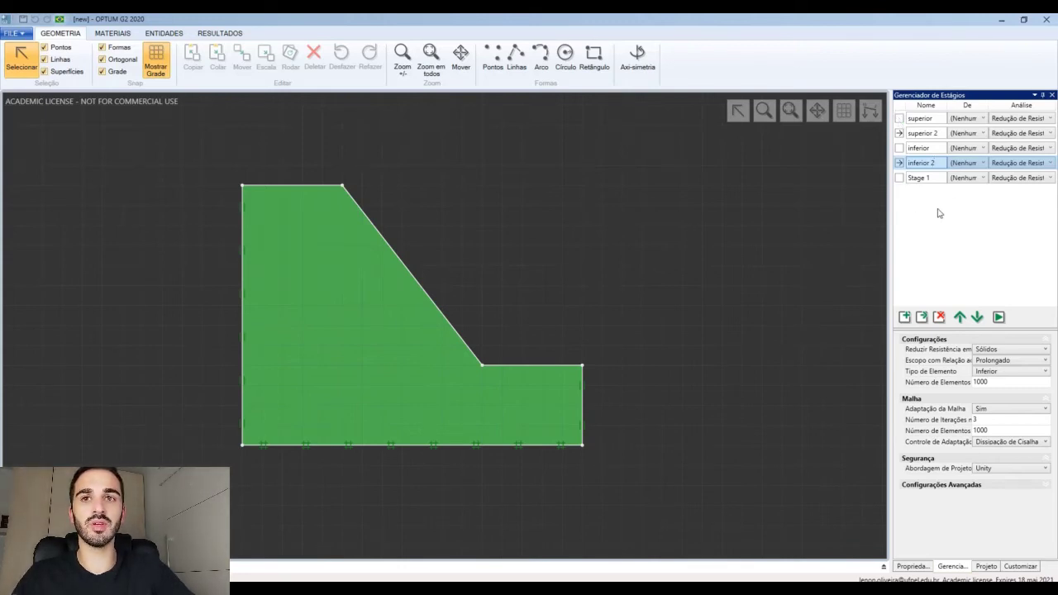
pyautogui.click(910, 133)
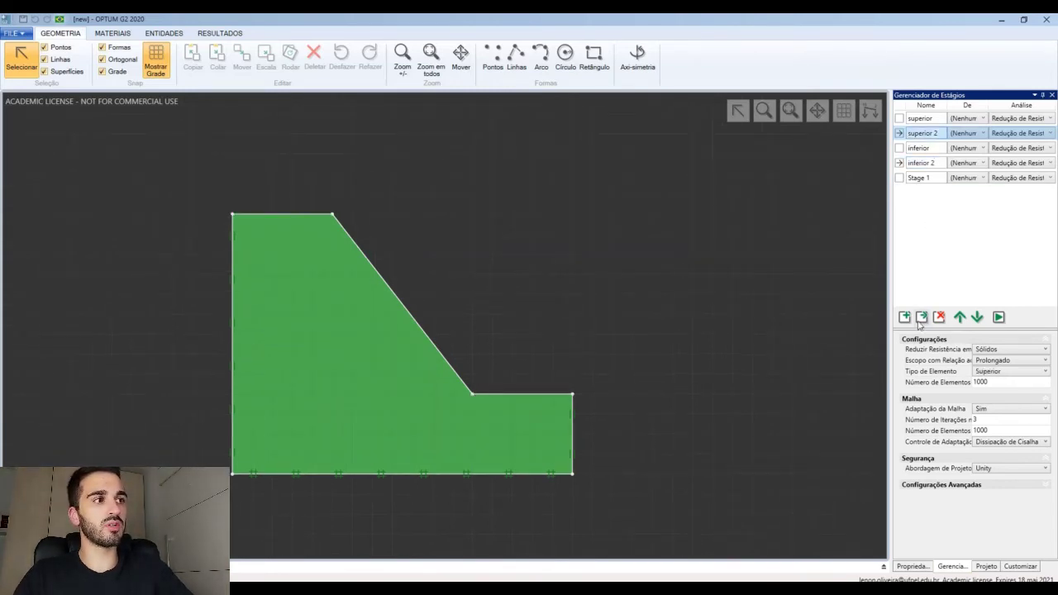
pyautogui.click(977, 318)
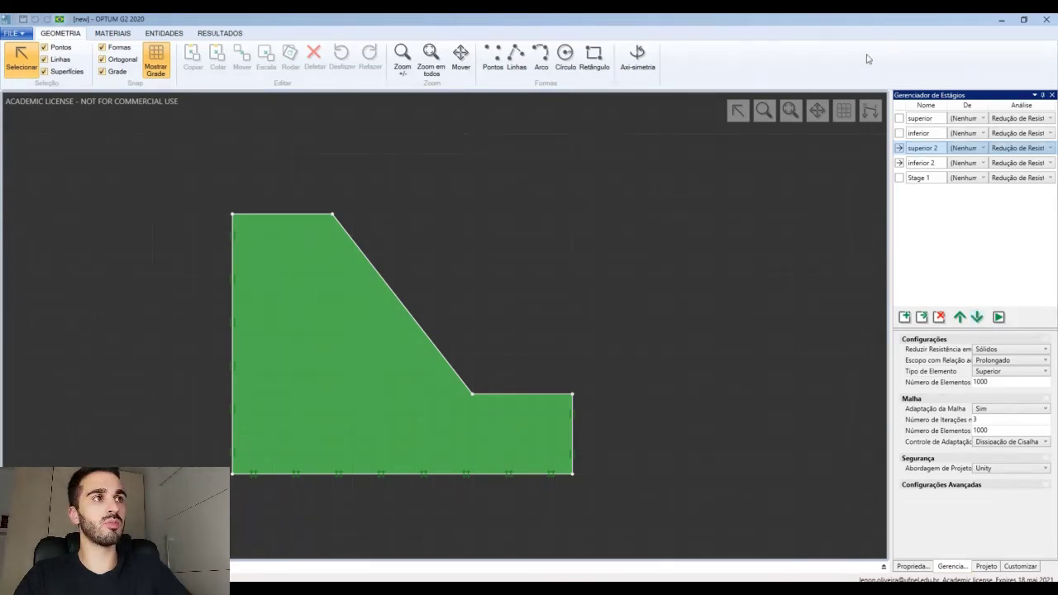
# Set the cohesion of the slope's MC Básico material to 10 kPa for the superior 2 stage
pyautogui.click(931, 162)
pyautogui.click(935, 147)
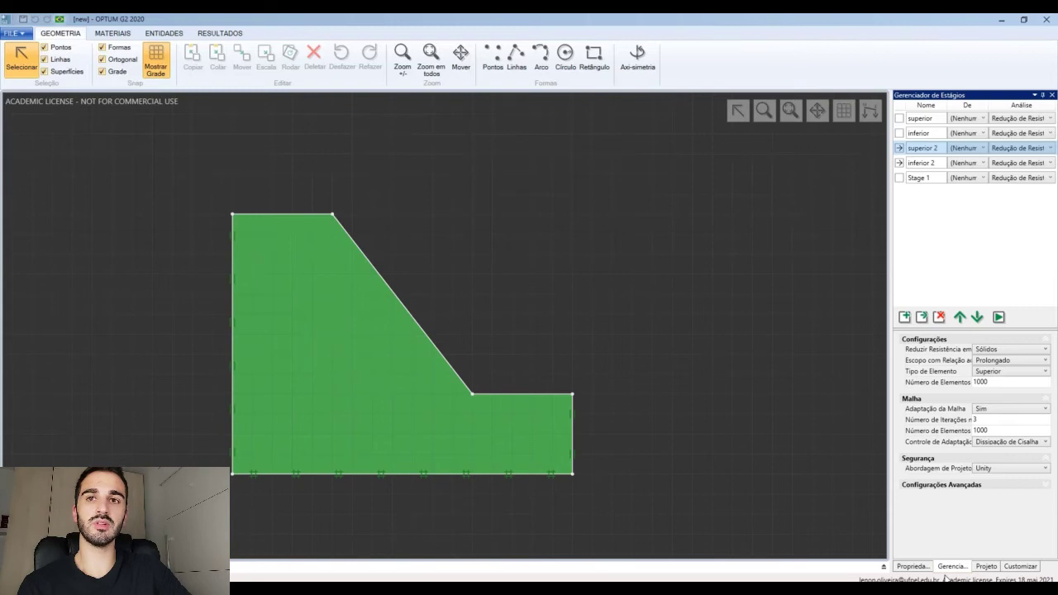
pyautogui.click(306, 319)
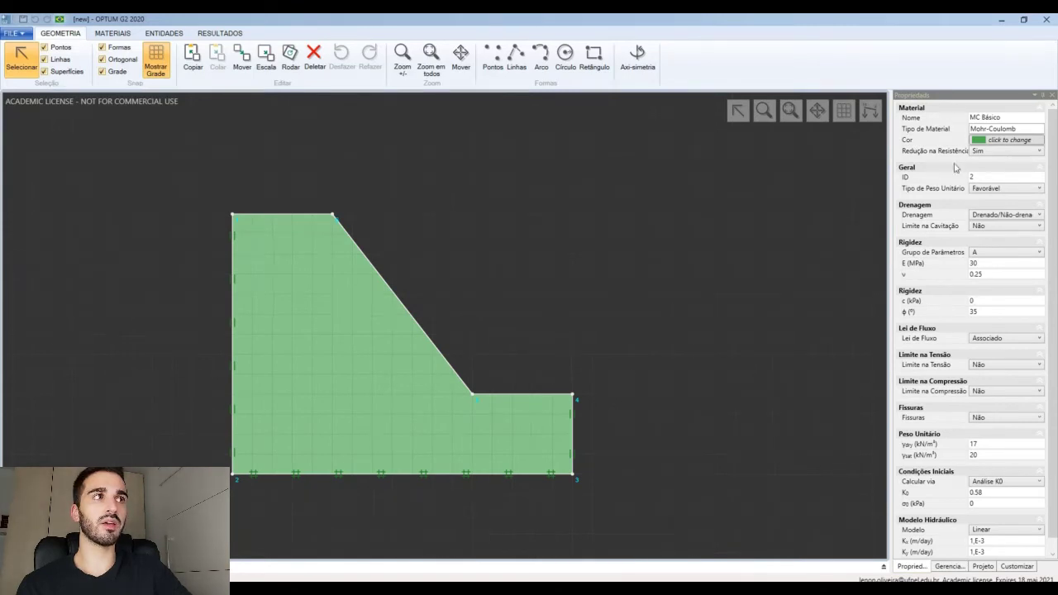
pyautogui.click(996, 301)
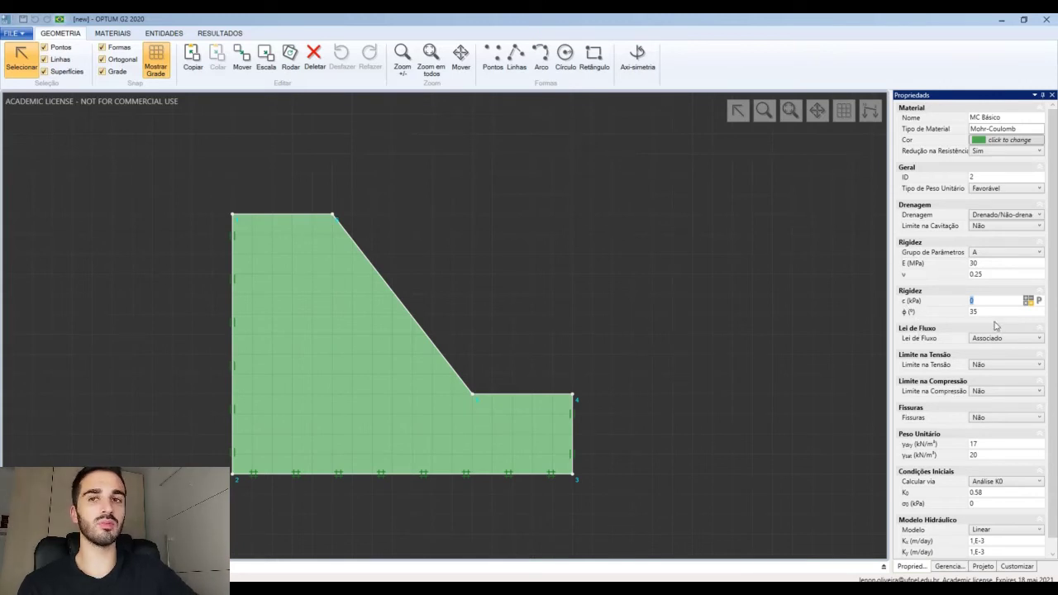
pyautogui.write('10')
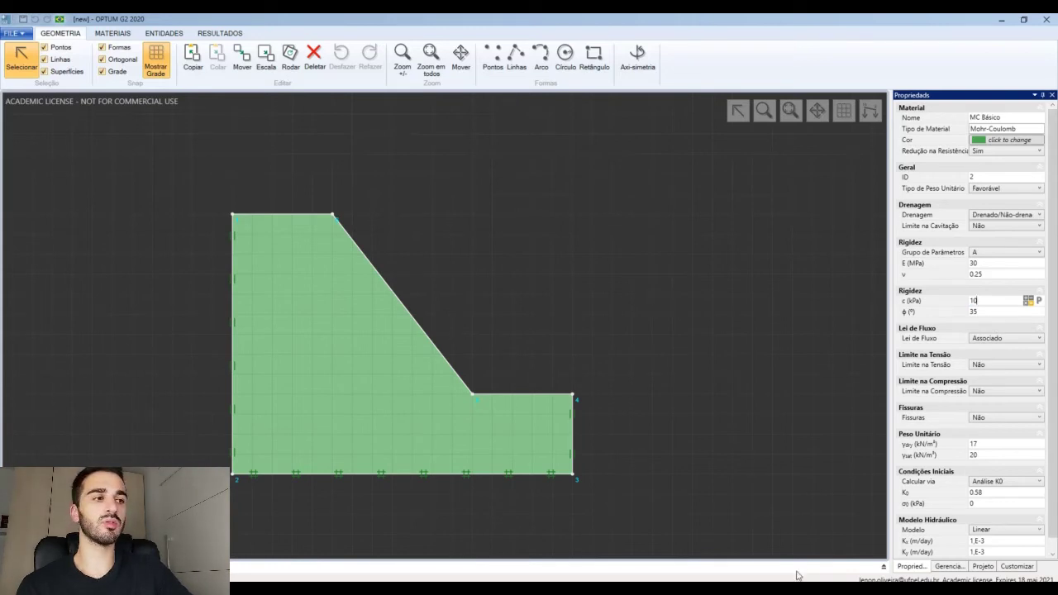
pyautogui.press('Return')
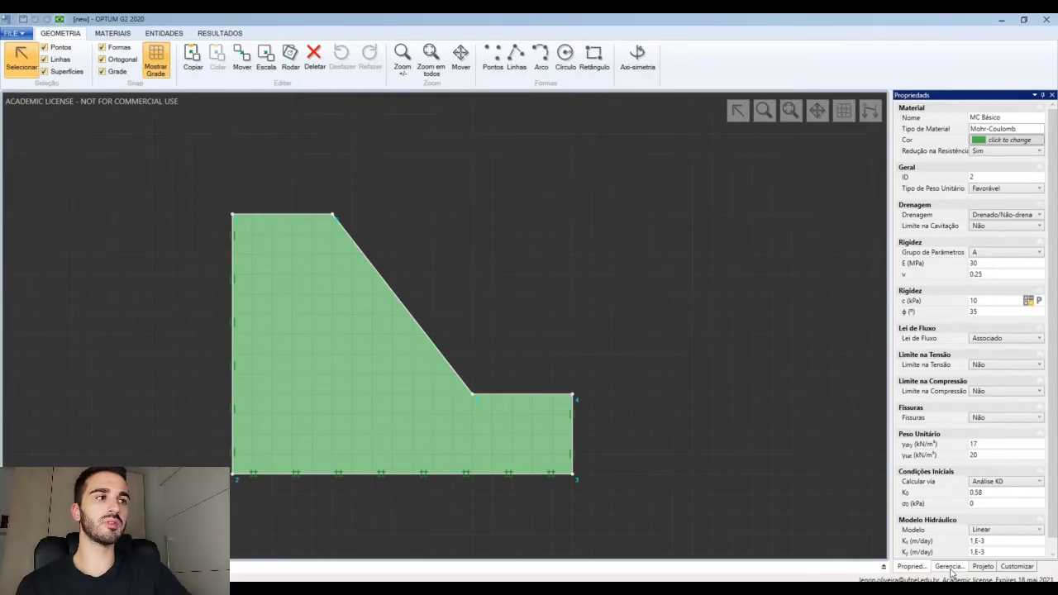
# Check the slope soil's cohesion in the superior 2 and inferior 2 stages
pyautogui.click(743, 413)
pyautogui.click(342, 346)
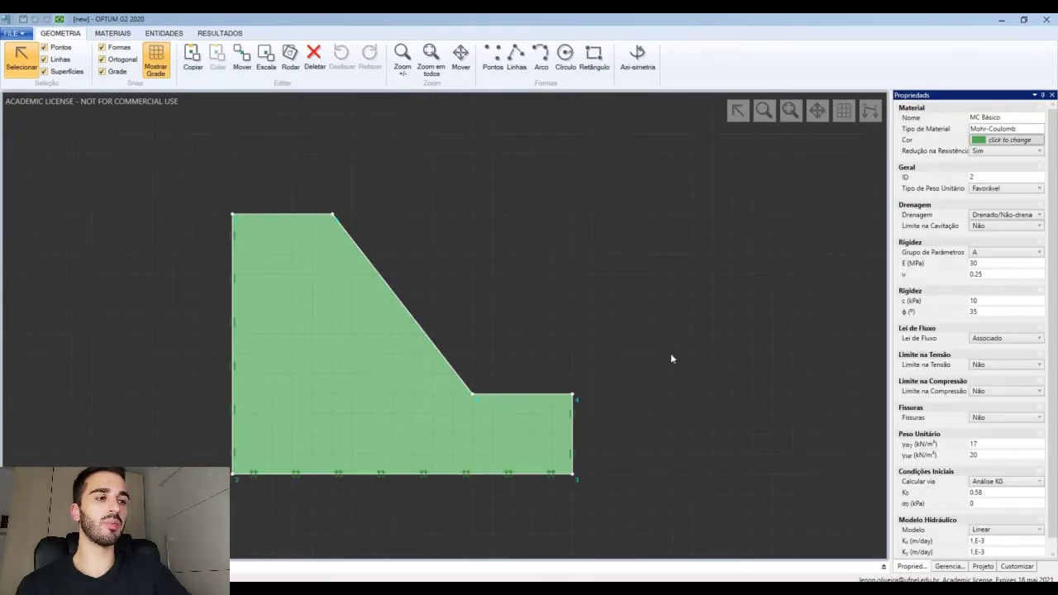
pyautogui.click(846, 476)
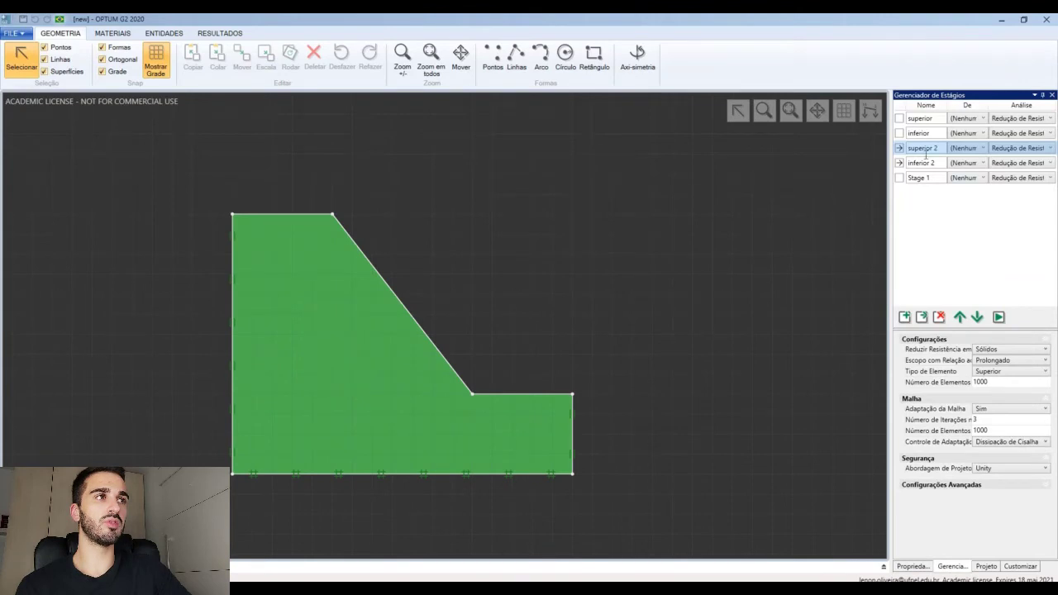
pyautogui.click(926, 162)
pyautogui.click(286, 339)
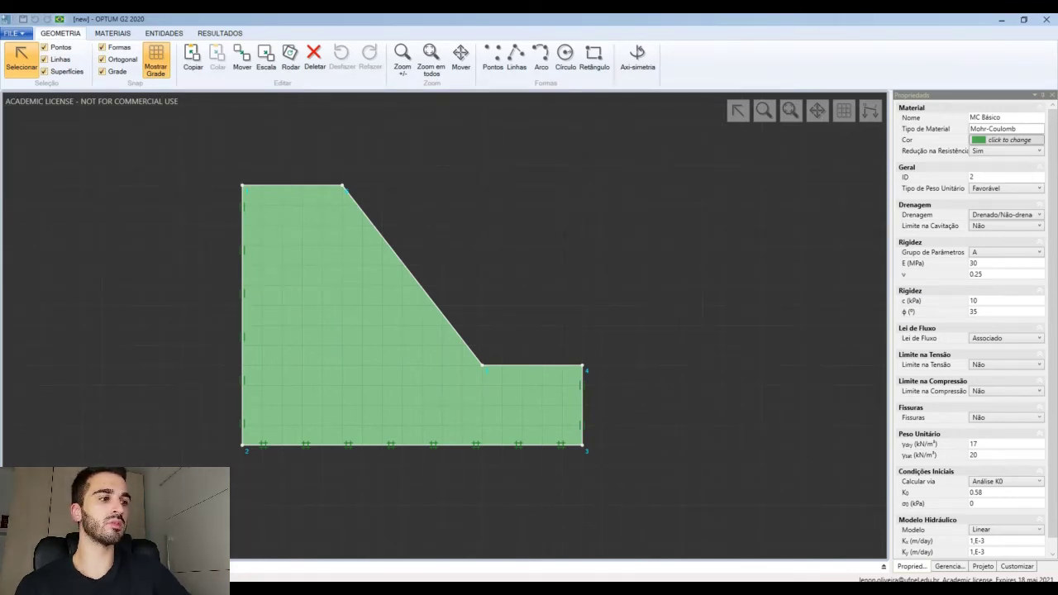
# Duplicate the inferior 2 stage and name the copy "sem malha"
pyautogui.click(949, 568)
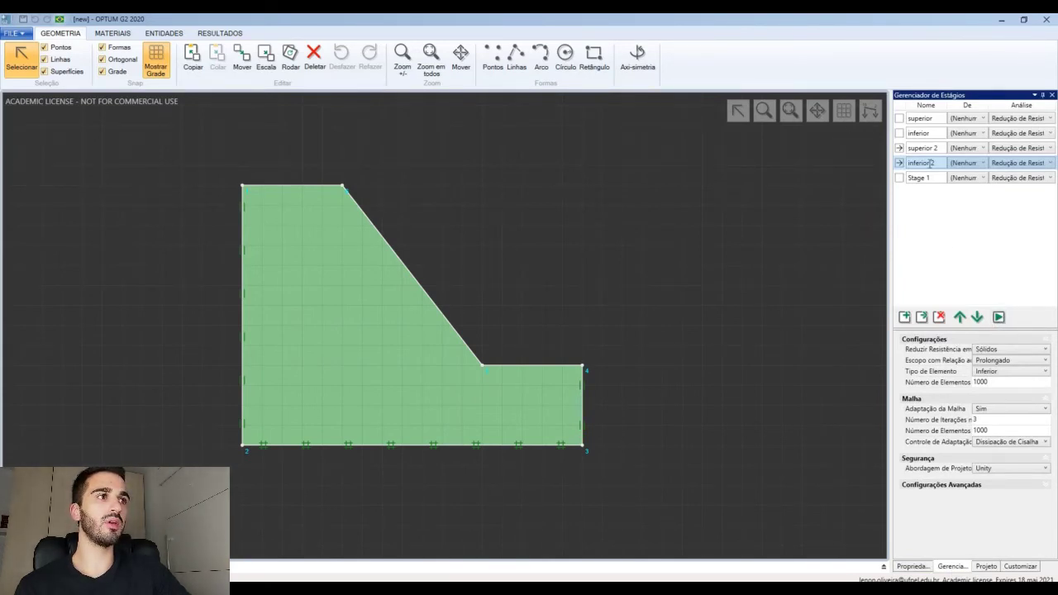
pyautogui.click(922, 318)
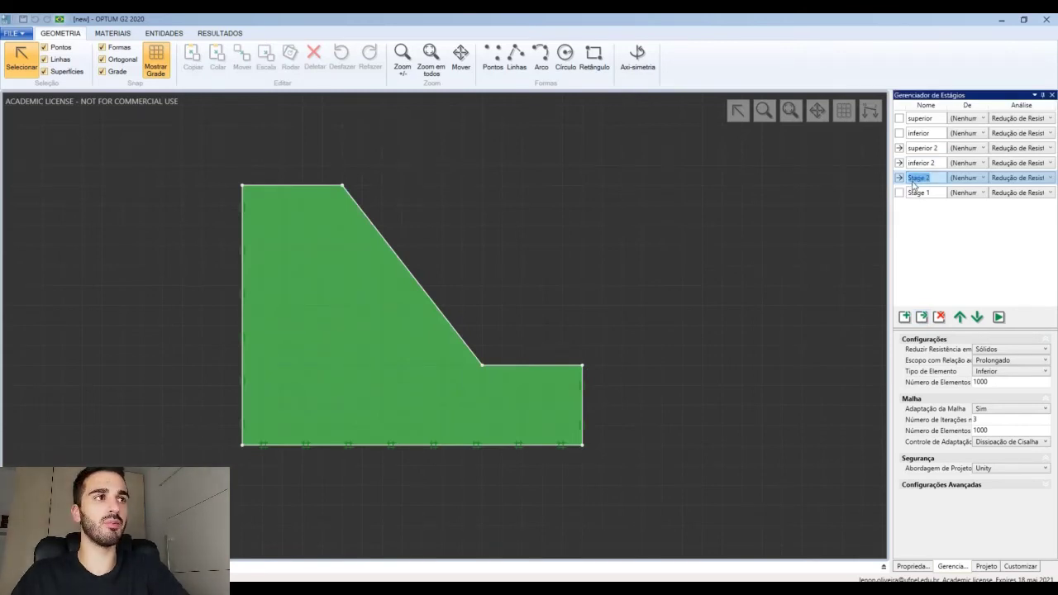
pyautogui.write('sem malha')
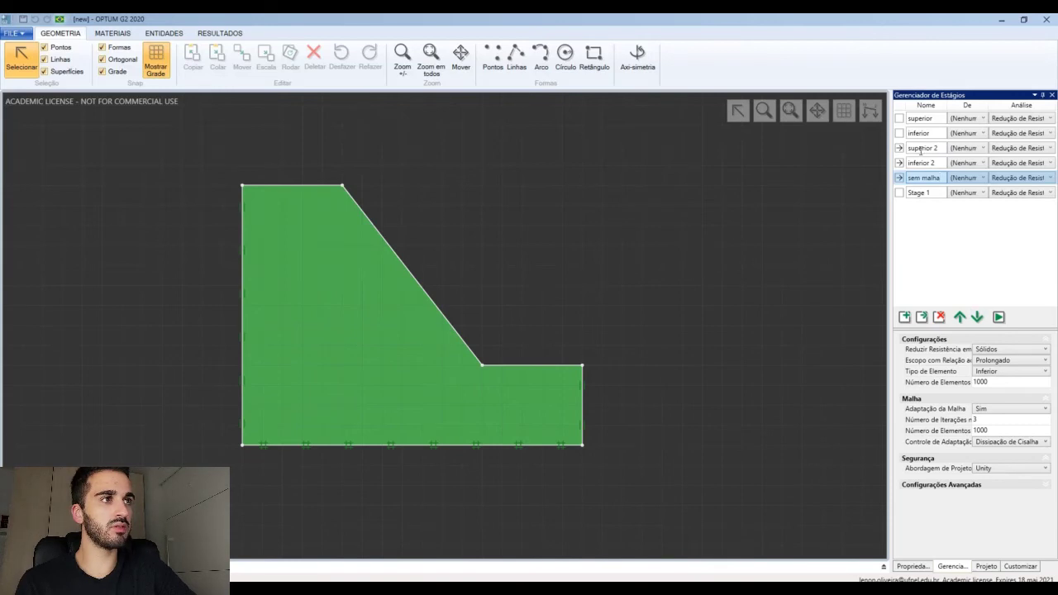
# Set mesh adaptation to Não for the sem malha stage
pyautogui.click(921, 148)
pyautogui.click(922, 163)
pyautogui.click(930, 177)
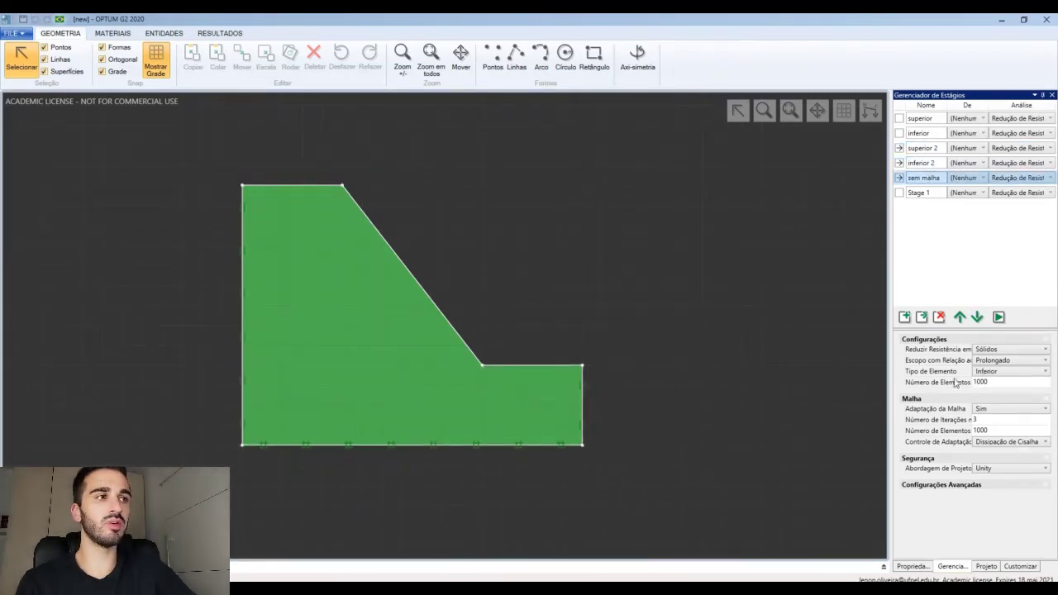
pyautogui.click(1017, 409)
pyautogui.click(982, 420)
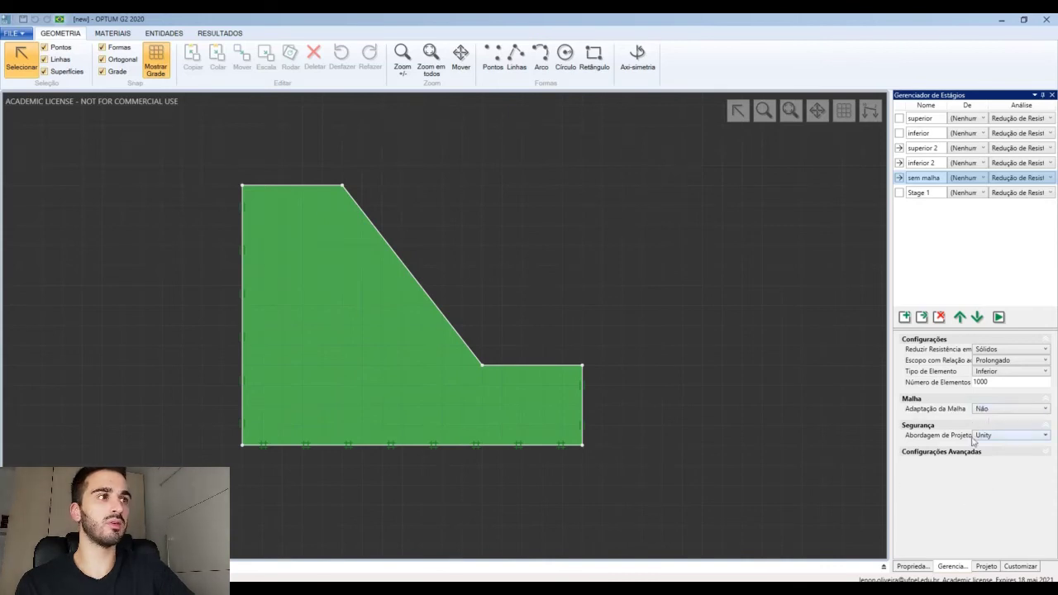
# Run the analysis of superior 2, inferior 2 and sem malha, and enlarge its log window
pyautogui.click(998, 318)
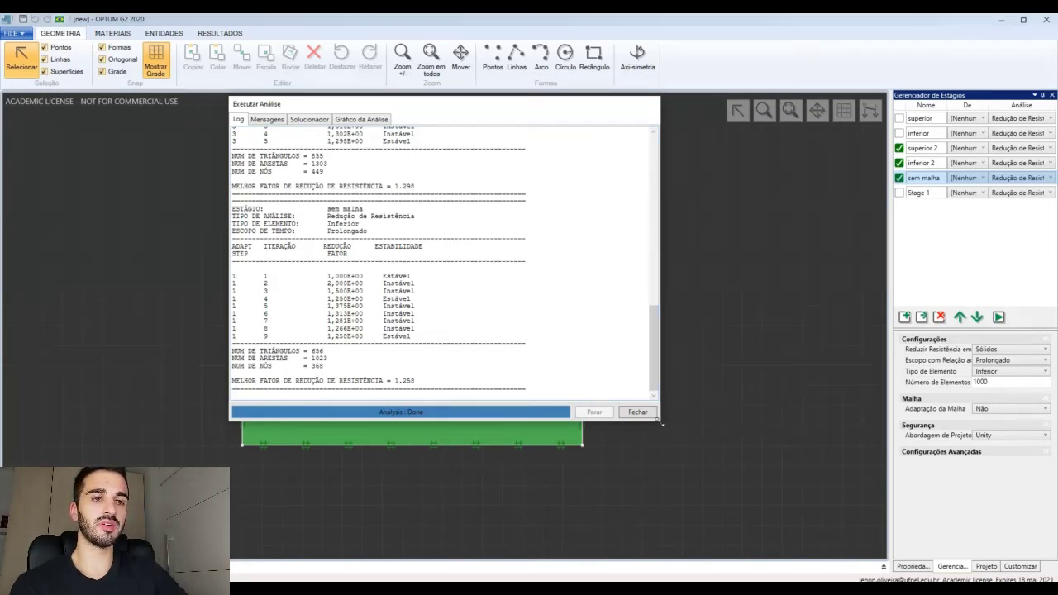
pyautogui.moveTo(661, 423); pyautogui.dragTo(702, 582)
pyautogui.moveTo(447, 97); pyautogui.dragTo(448, 15)
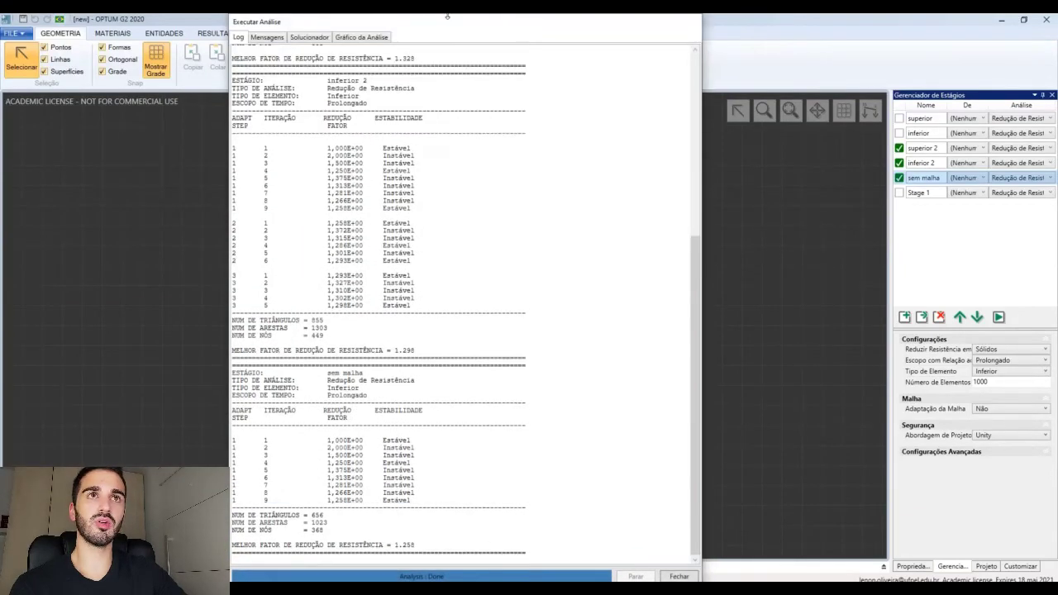
# Examine the best strength reduction factor of each of the three analysed stages in the log
pyautogui.scroll(12, 424, 162)
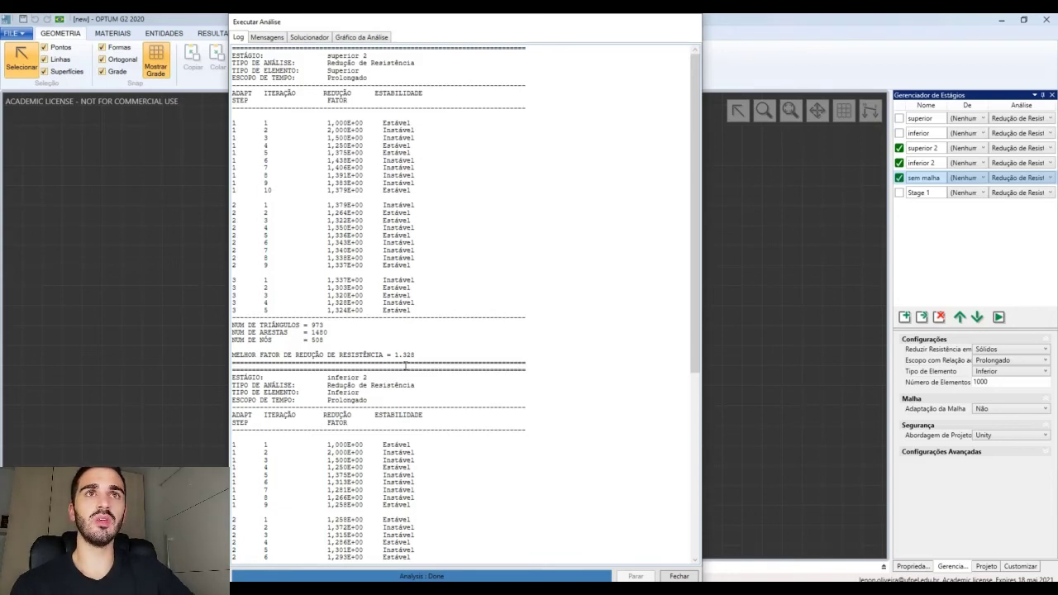
pyautogui.moveTo(371, 57); pyautogui.dragTo(221, 58)
pyautogui.moveTo(418, 355); pyautogui.dragTo(232, 355)
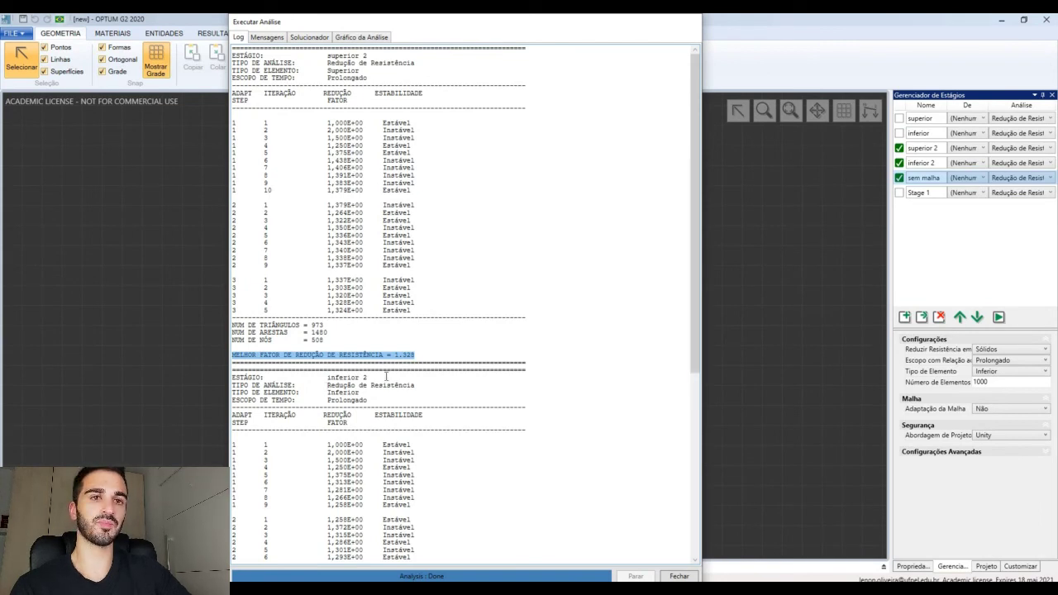
pyautogui.scroll(-6, 387, 376)
pyautogui.moveTo(421, 490); pyautogui.dragTo(232, 489)
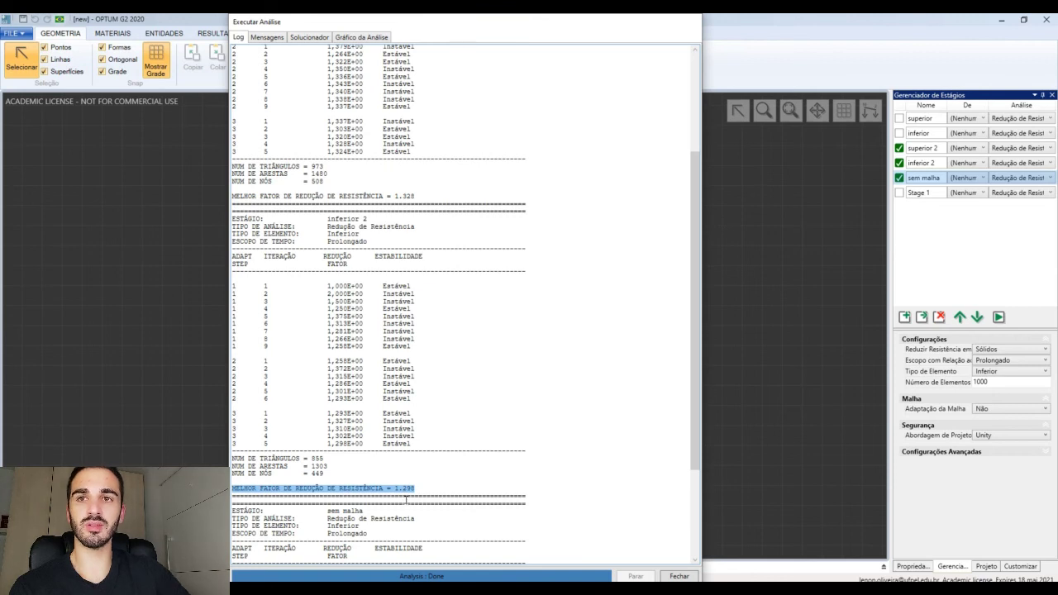
pyautogui.scroll(-6, 405, 499)
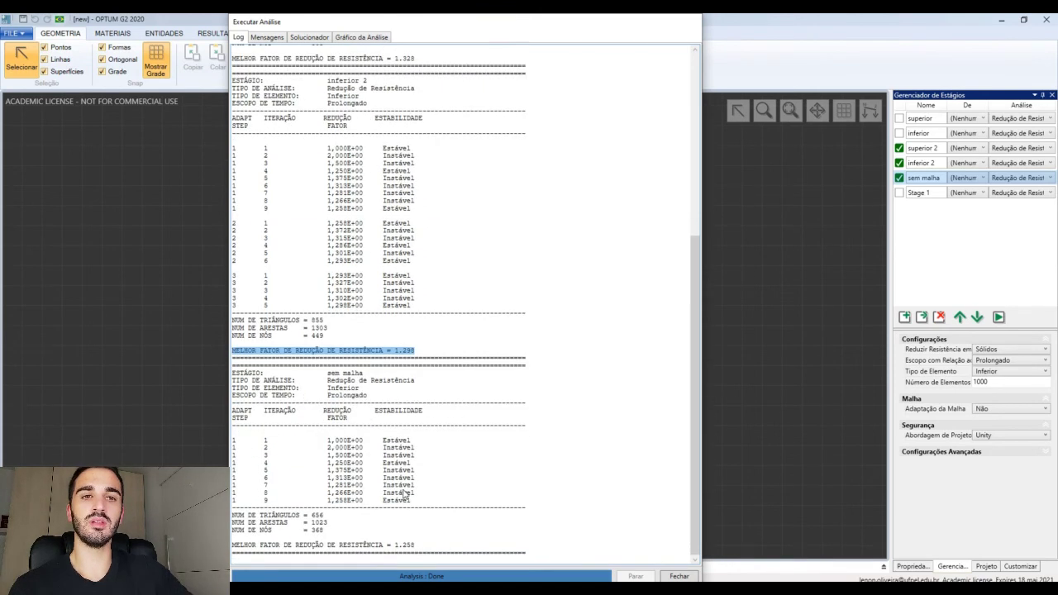
pyautogui.moveTo(422, 551); pyautogui.dragTo(234, 552)
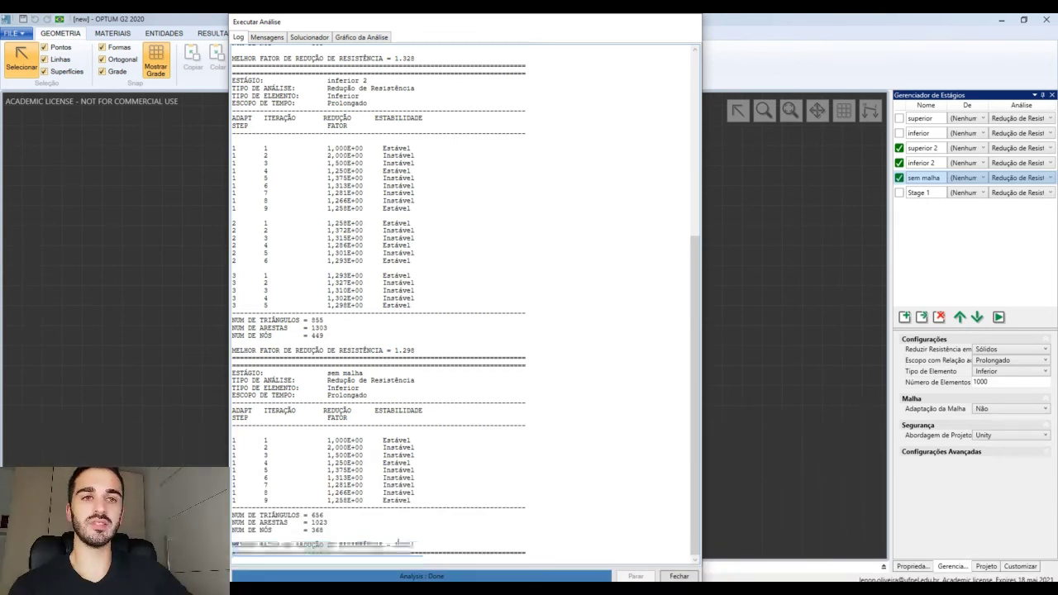
pyautogui.click(417, 544)
pyautogui.moveTo(416, 543); pyautogui.dragTo(395, 547)
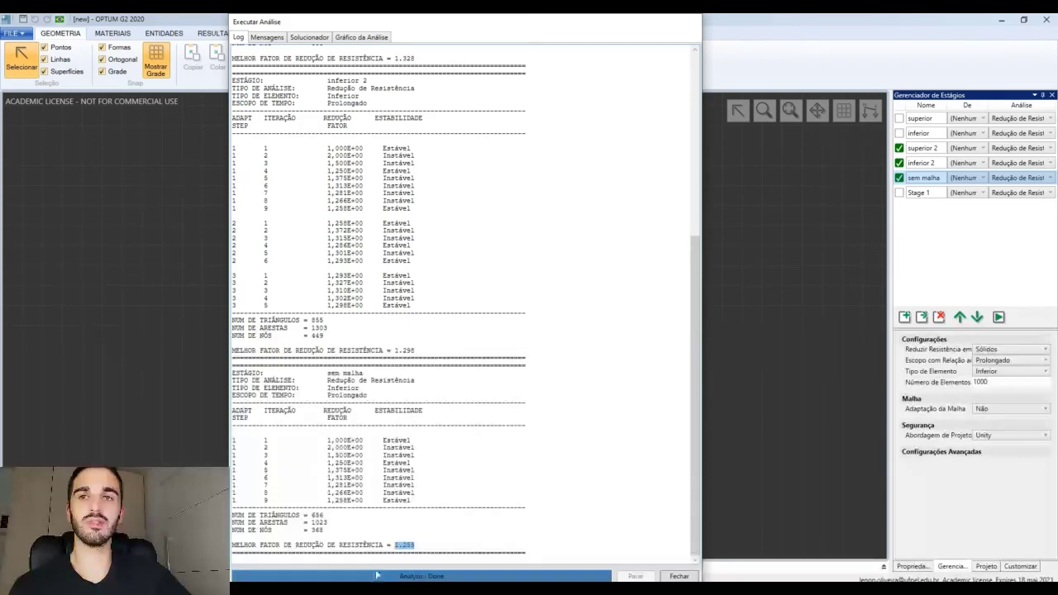
# Compare the adaptation steps and reduction factors of superior 2 and inferior 2 in the log
pyautogui.scroll(12, 357, 429)
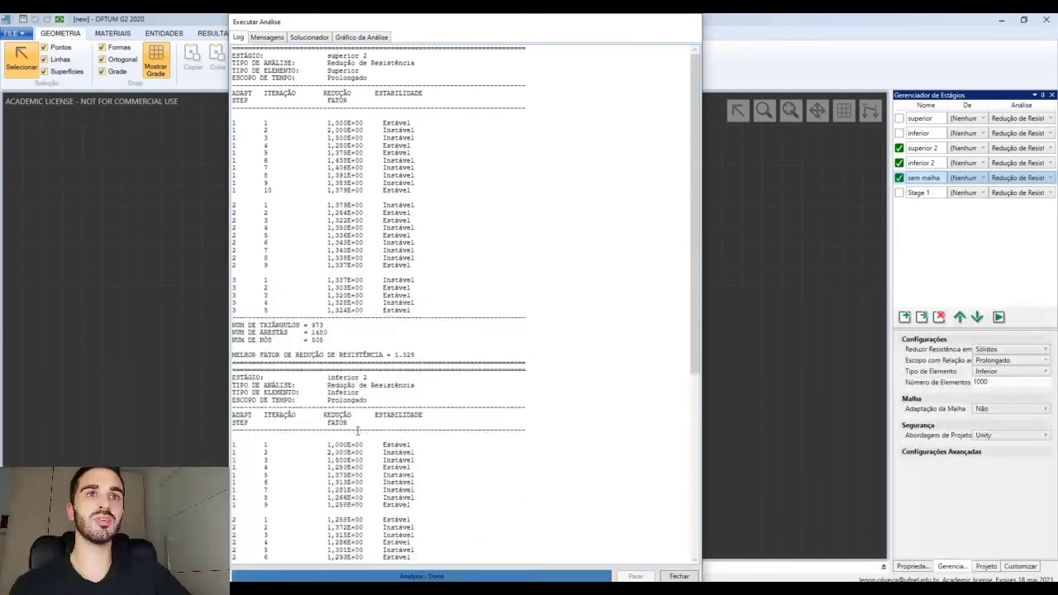
pyautogui.scroll(-5, 357, 429)
pyautogui.scroll(1, 420, 357)
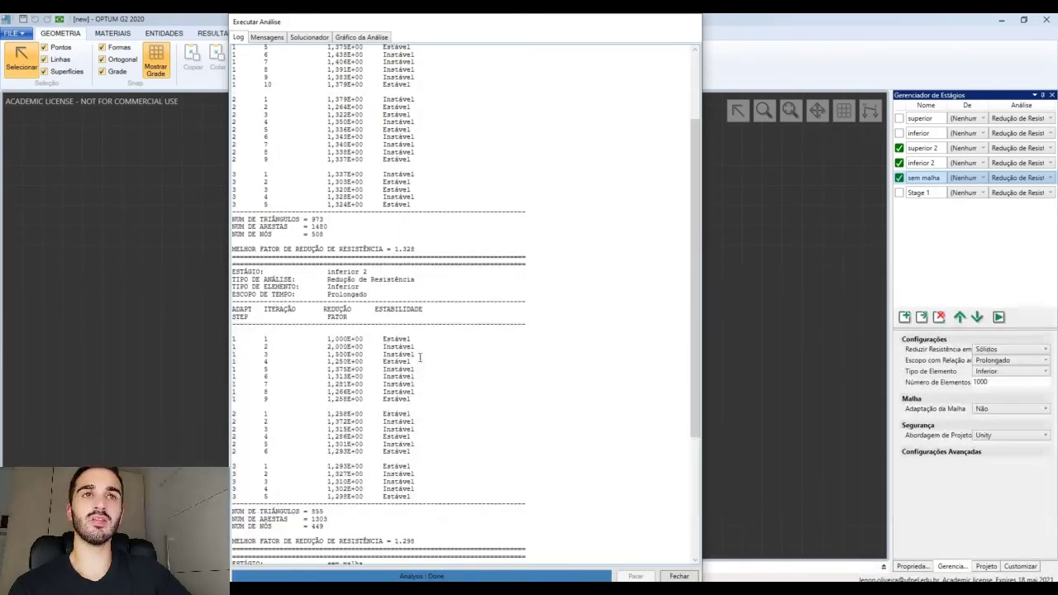
pyautogui.scroll(3, 420, 357)
pyautogui.scroll(-3, 422, 293)
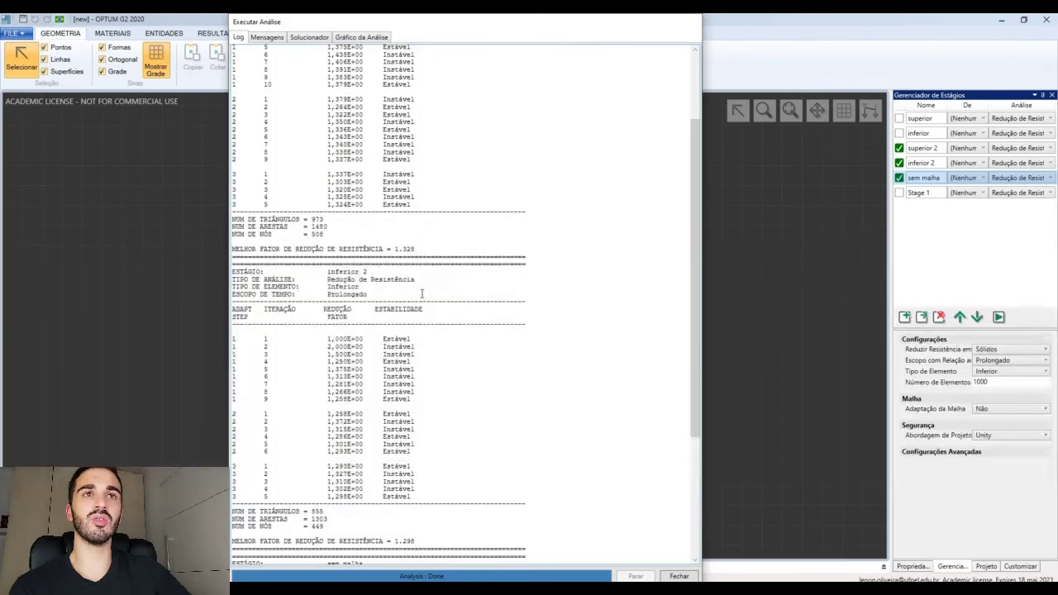
pyautogui.scroll(-1, 422, 293)
pyautogui.scroll(2, 422, 290)
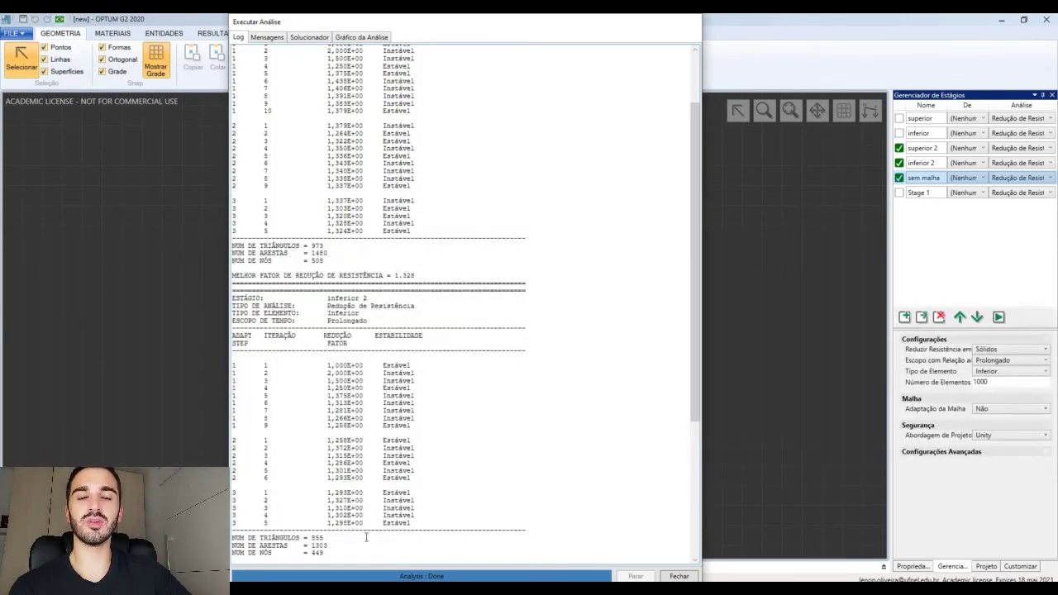
pyautogui.scroll(-2, 366, 537)
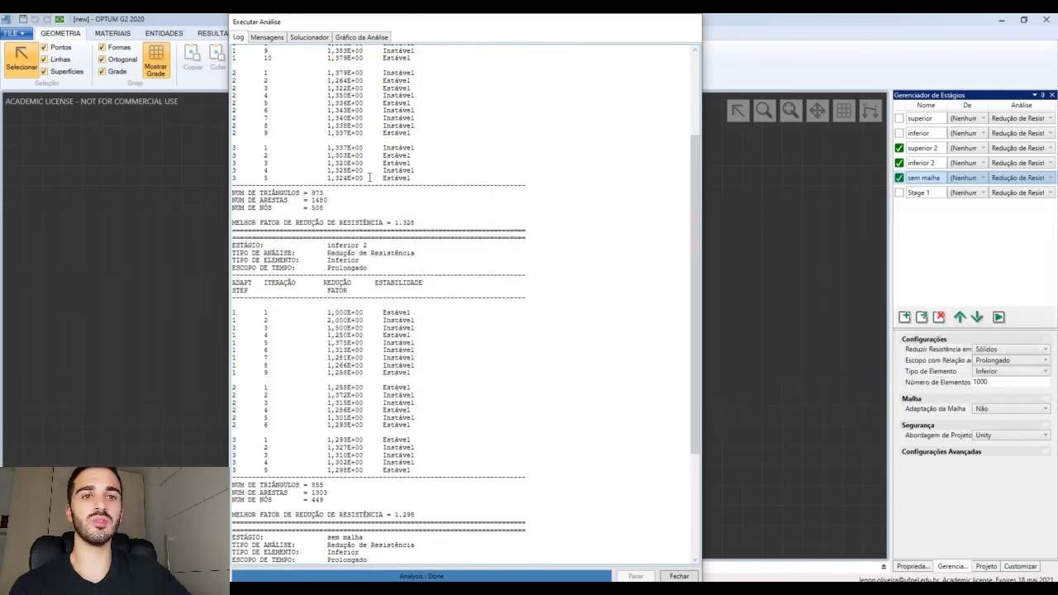
# Close the calculator and complete the second line in Bloco de Notas as "Fator de segurança = 1.313 +- 0.015 (coesão = 10)"
pyautogui.hotkey('alt', 'Tab')
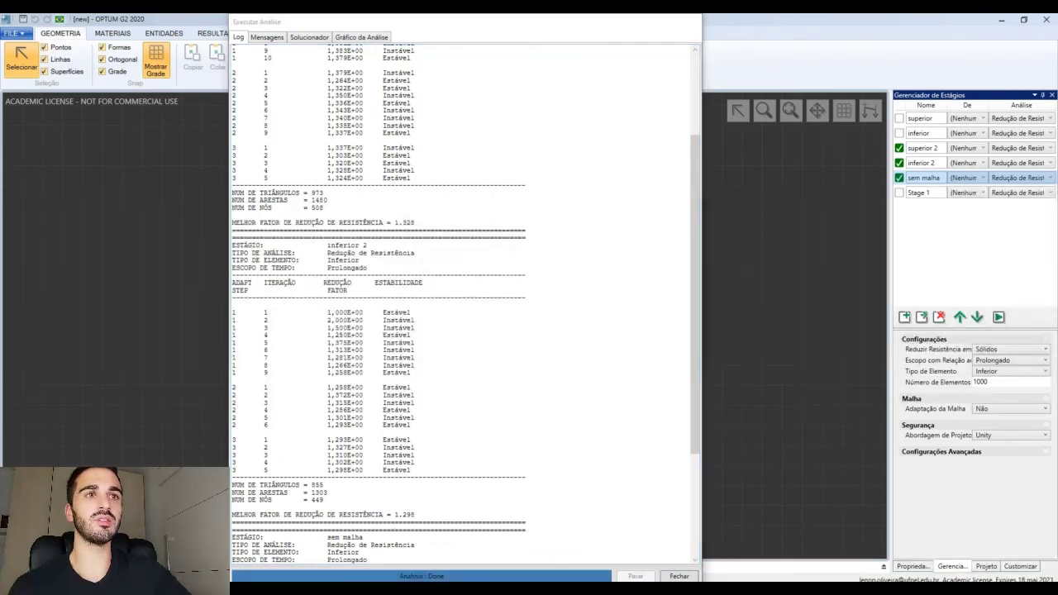
pyautogui.click(579, 237)
pyautogui.moveTo(610, 46); pyautogui.dragTo(727, 47)
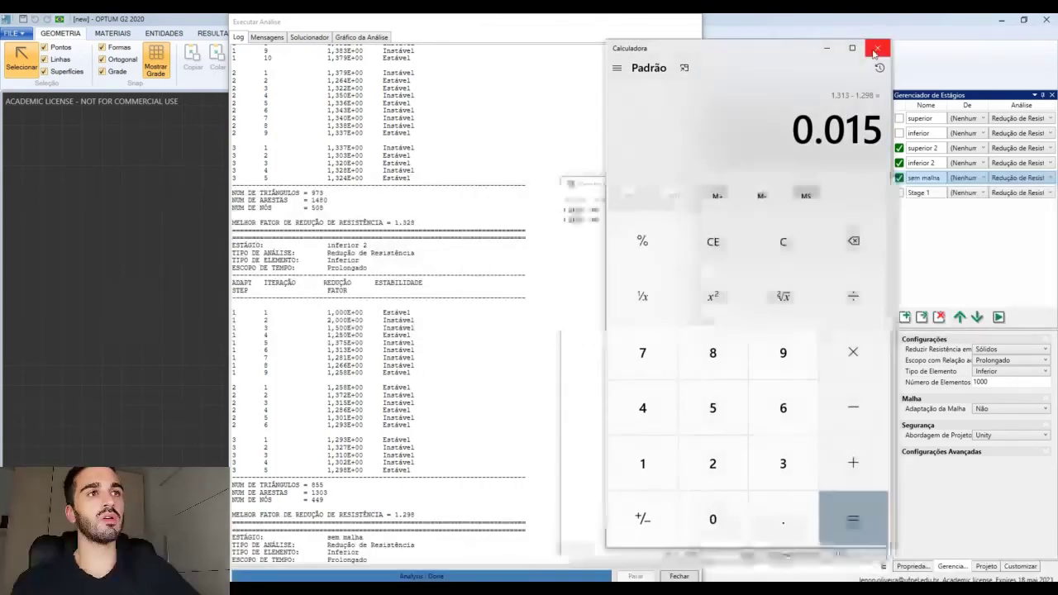
pyautogui.click(878, 42)
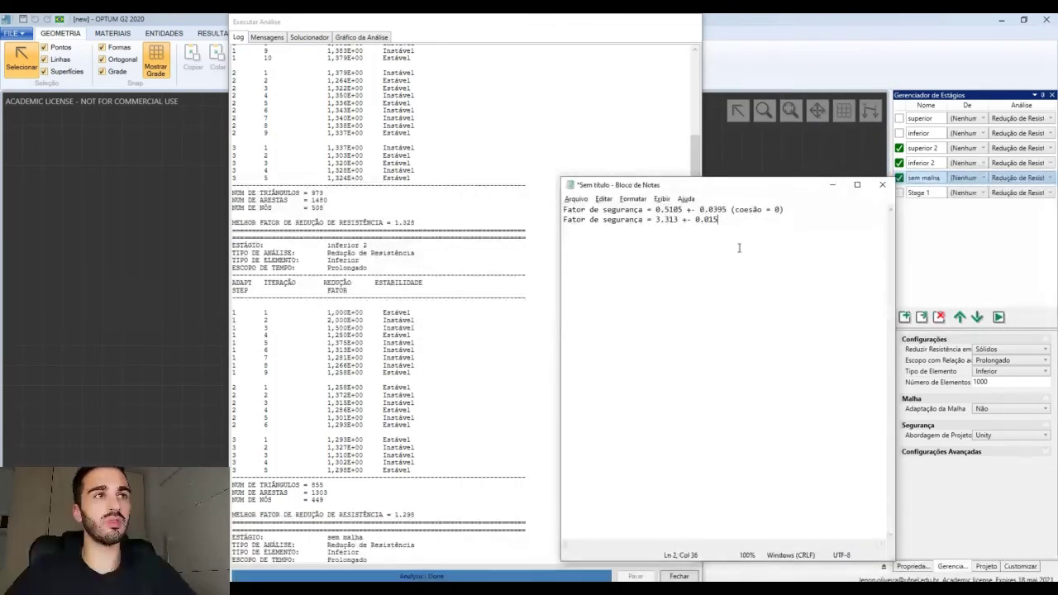
pyautogui.write('(coesão = 10)')
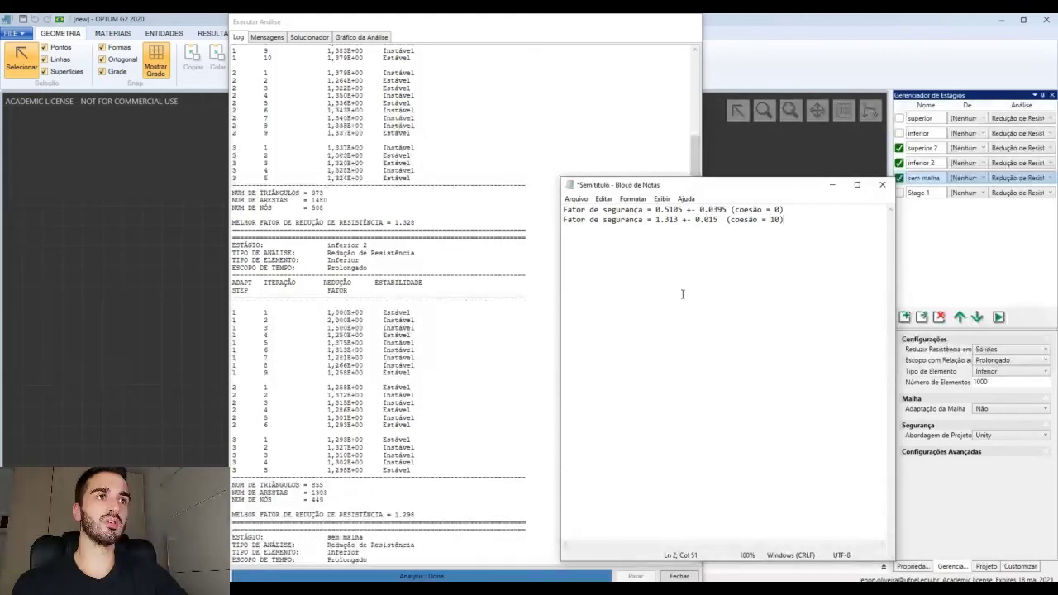
# Compare the noted safety factors for cohesion 0 and 10, and close the analysis log
pyautogui.moveTo(785, 210); pyautogui.dragTo(731, 210)
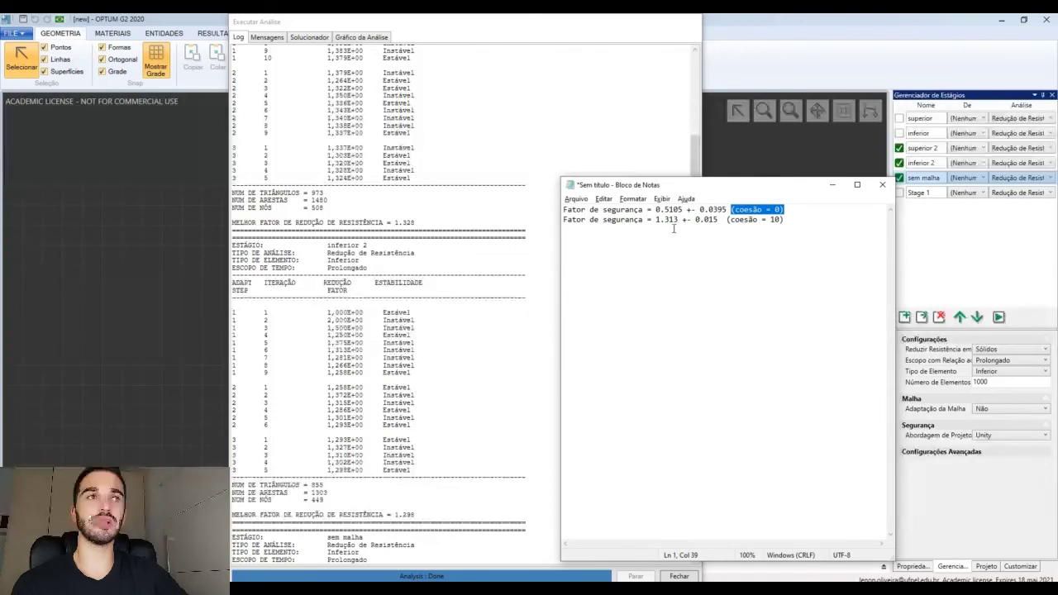
pyautogui.moveTo(656, 213); pyautogui.dragTo(683, 212)
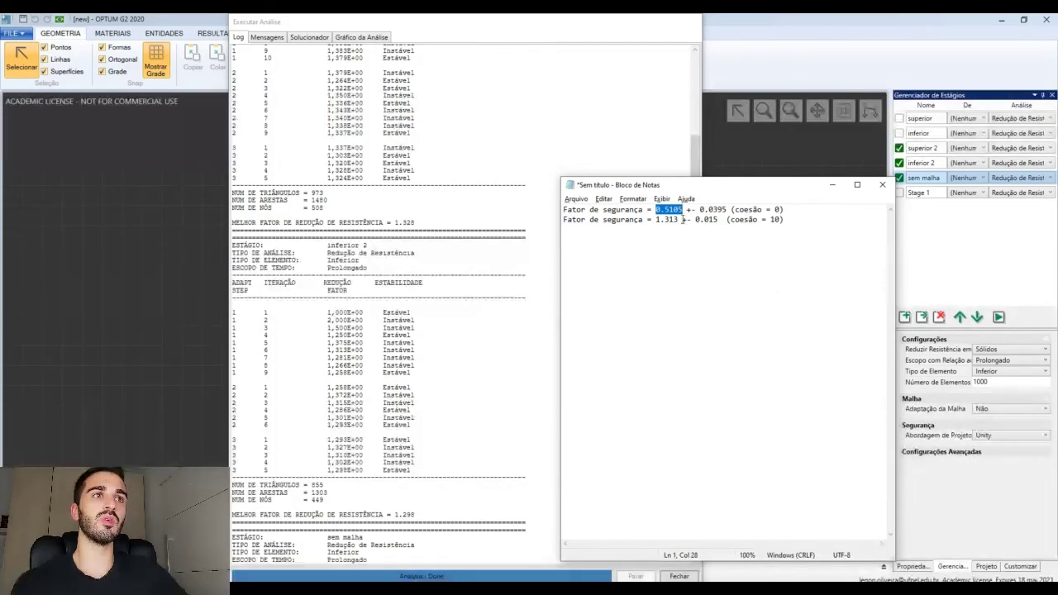
pyautogui.moveTo(657, 221); pyautogui.dragTo(676, 220)
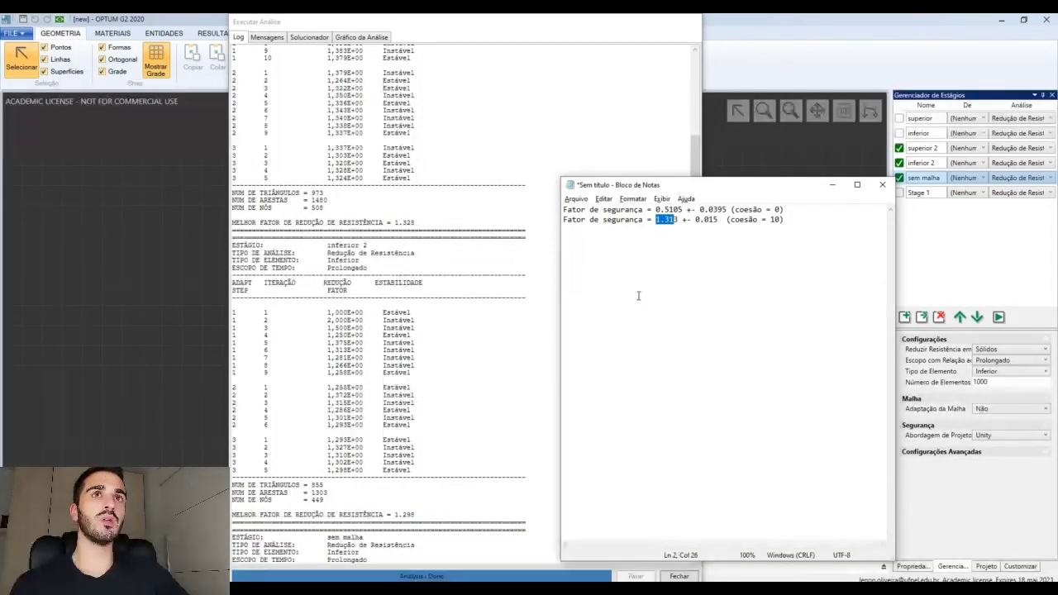
pyautogui.click(567, 142)
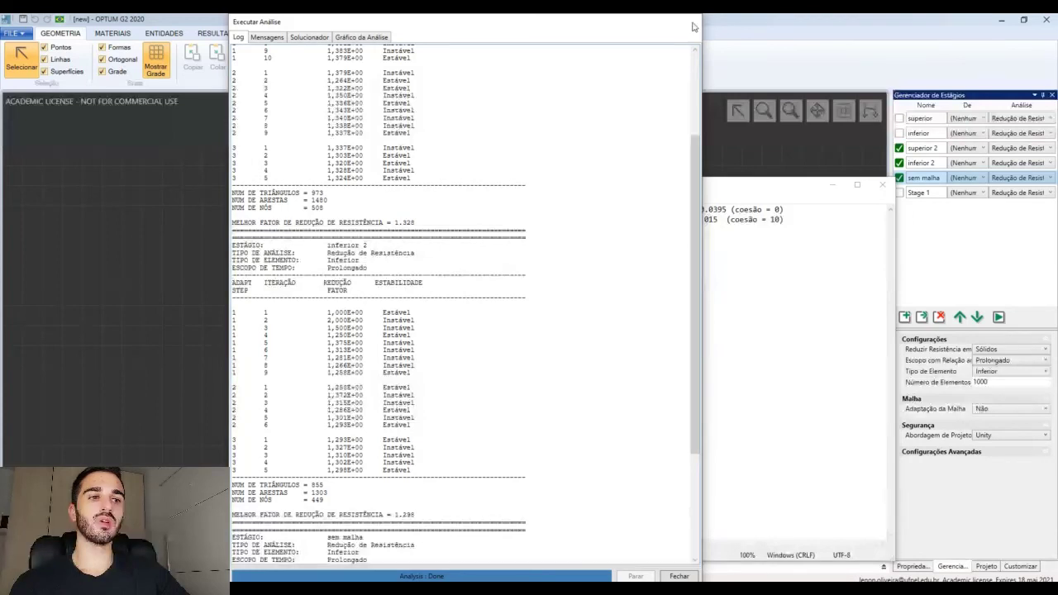
pyautogui.click(678, 576)
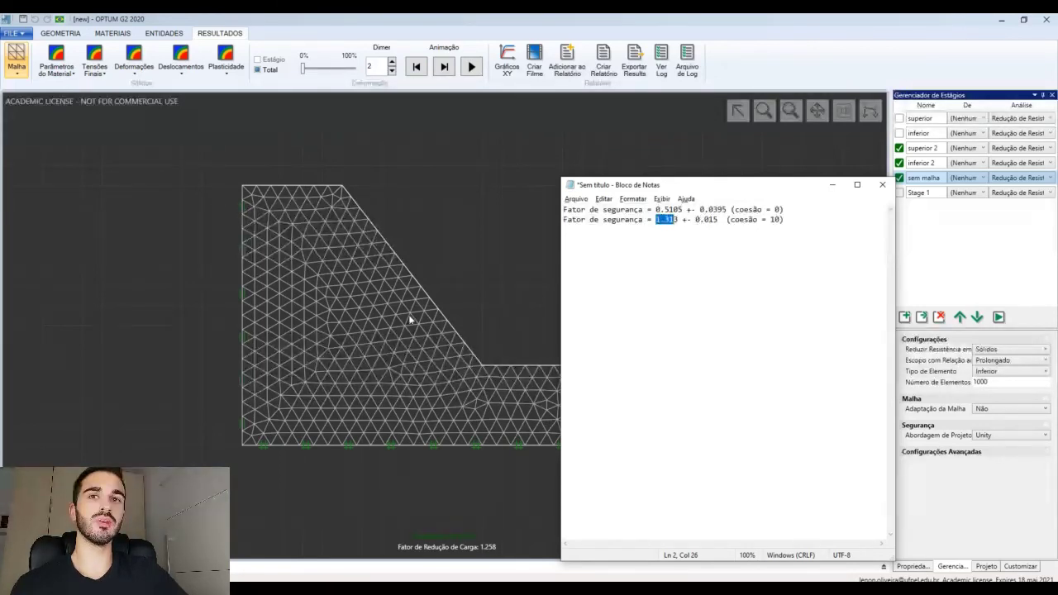
# Return to OPTUM G2 and compare the result meshes of superior 2, inferior 2 and sem malha
pyautogui.click(461, 236)
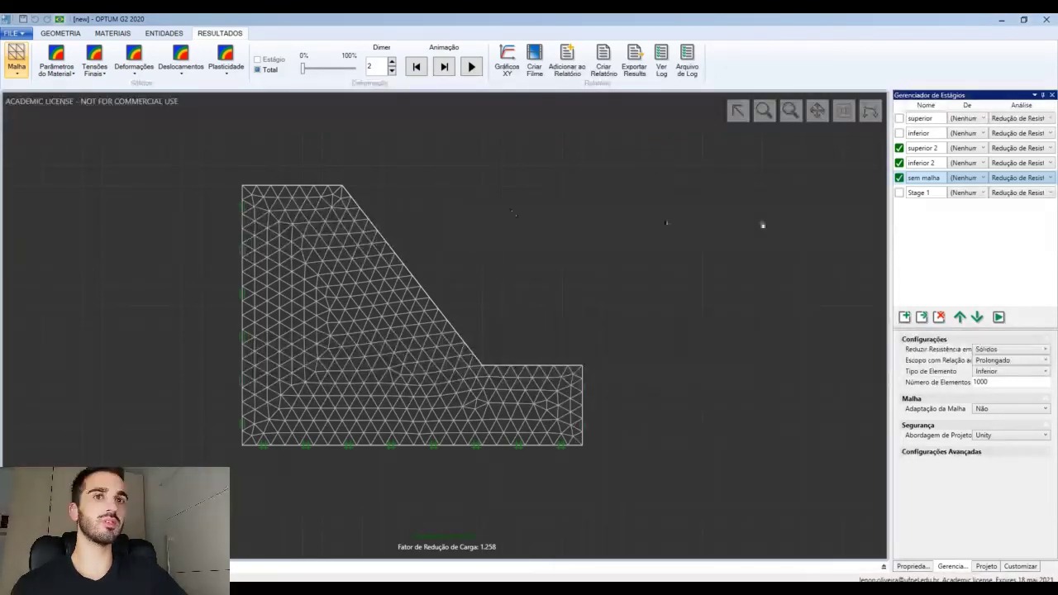
pyautogui.click(924, 149)
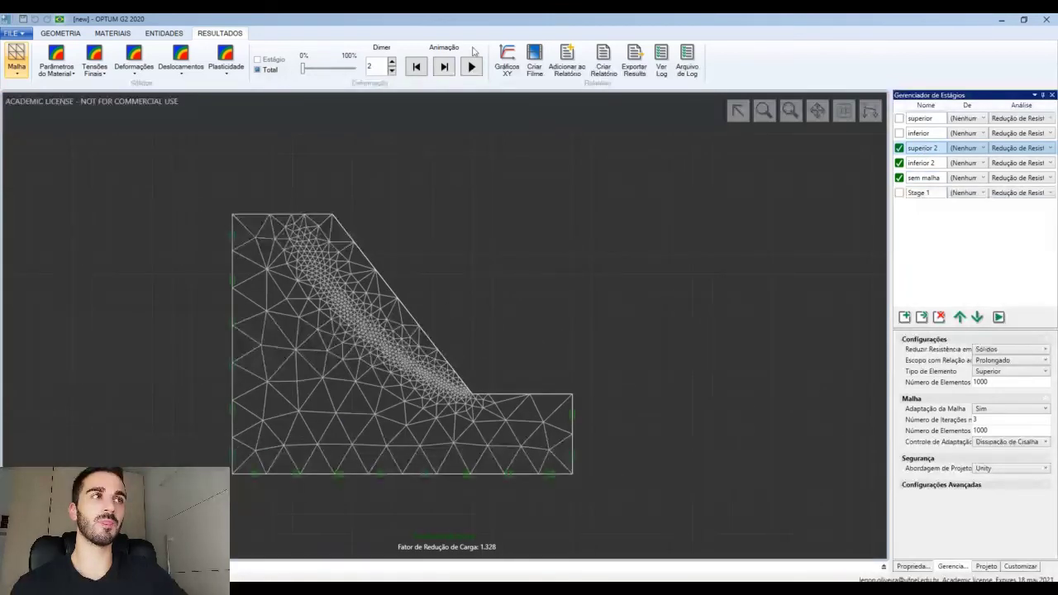
pyautogui.click(921, 163)
pyautogui.click(923, 178)
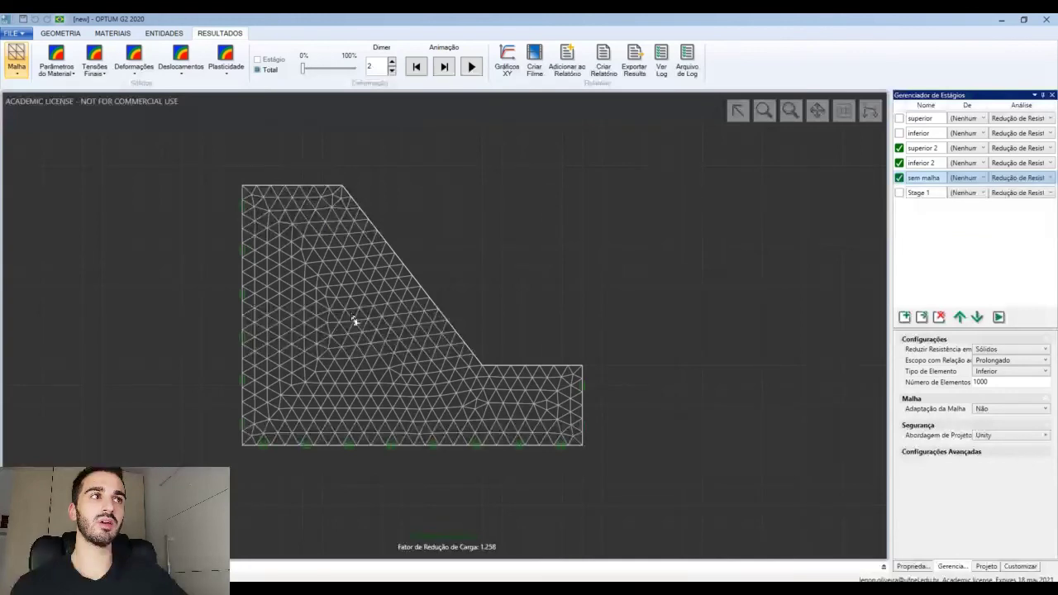
# Examine the adapted mesh of superior 2 along the slip surface and compare it with the sem malha mesh
pyautogui.click(921, 146)
pyautogui.scroll(5, 331, 279)
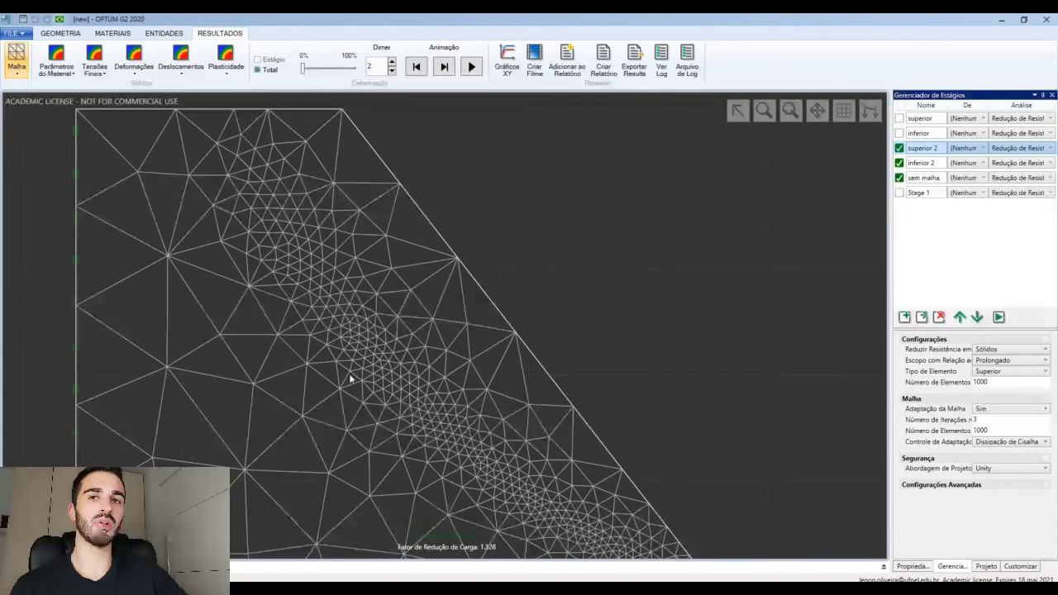
pyautogui.scroll(-5, 385, 385)
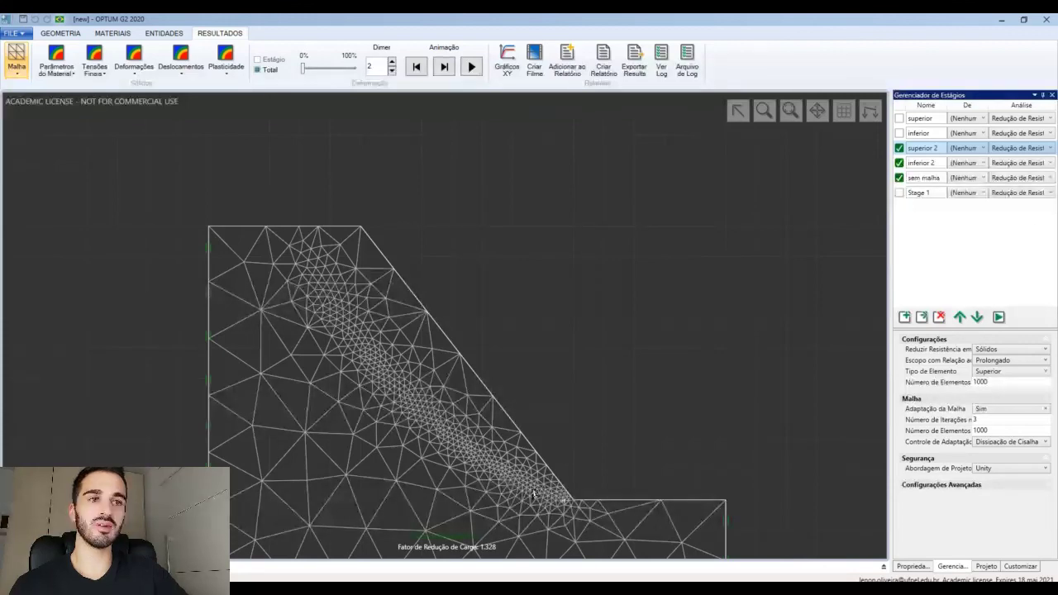
pyautogui.scroll(3, 537, 487)
pyautogui.scroll(-5, 471, 461)
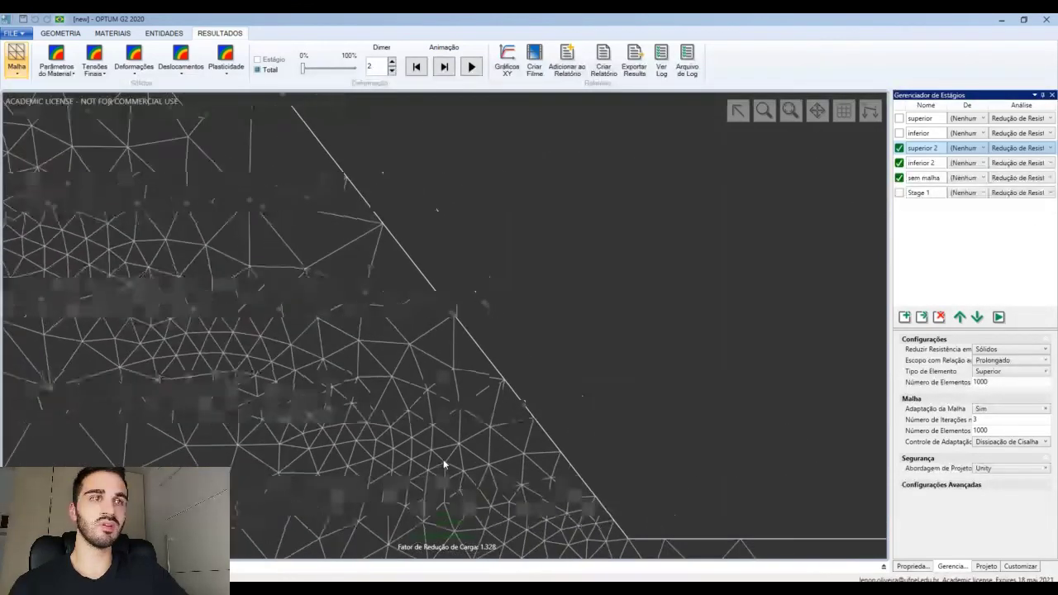
pyautogui.click(923, 178)
# Animate the deformation of superior 2 and display its |ε1-ε3| strain distribution
pyautogui.click(922, 148)
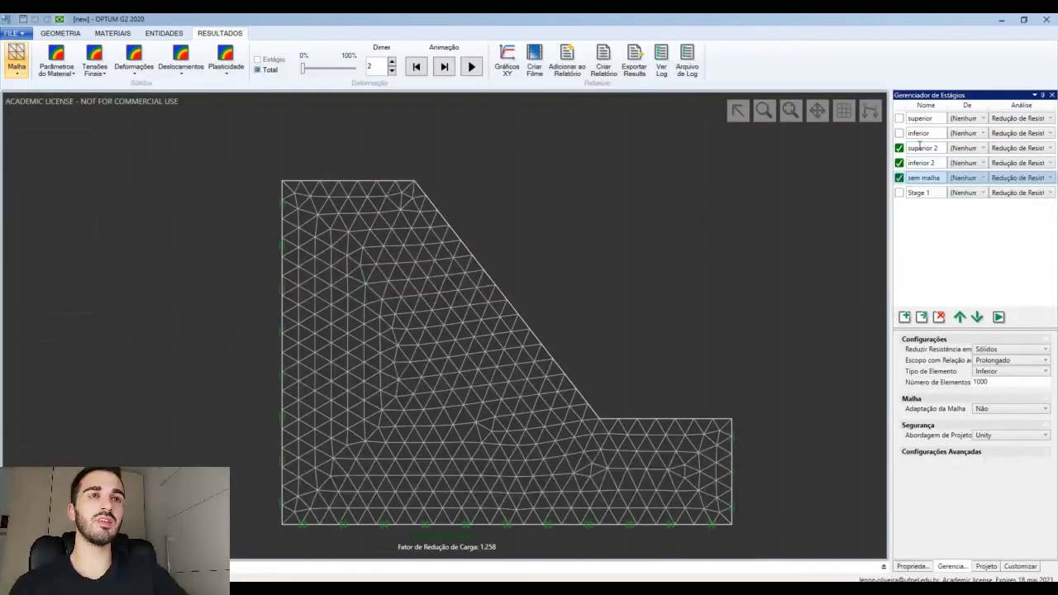
pyautogui.scroll(-2, 509, 348)
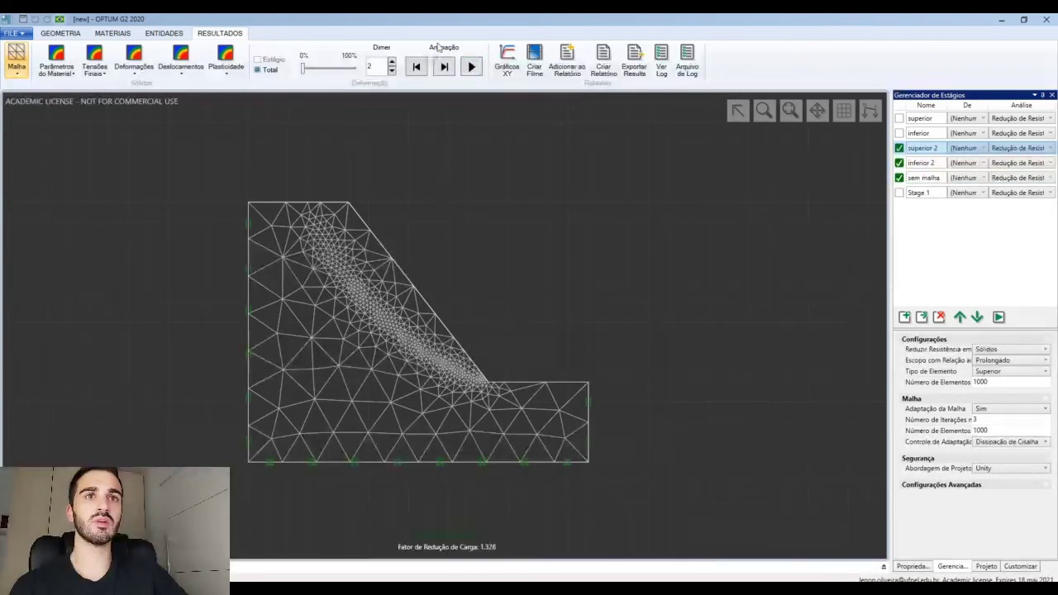
pyautogui.click(473, 67)
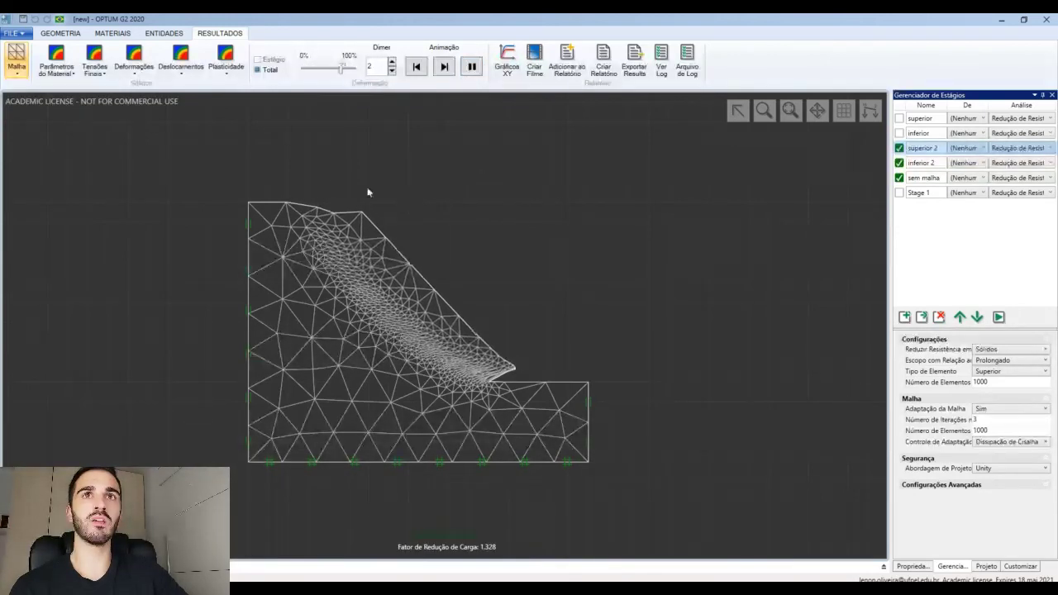
pyautogui.click(137, 74)
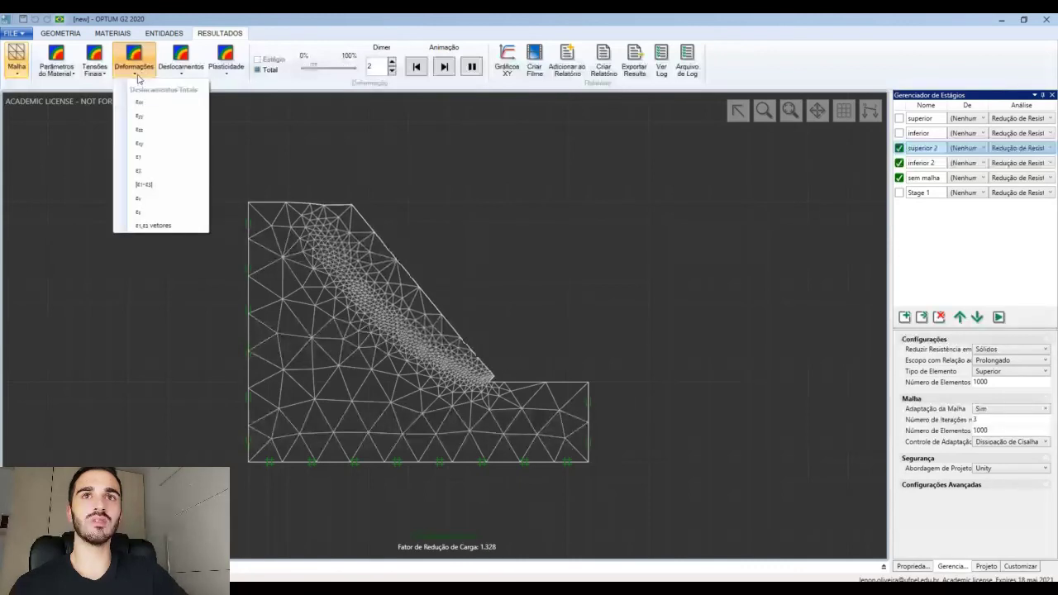
pyautogui.click(165, 188)
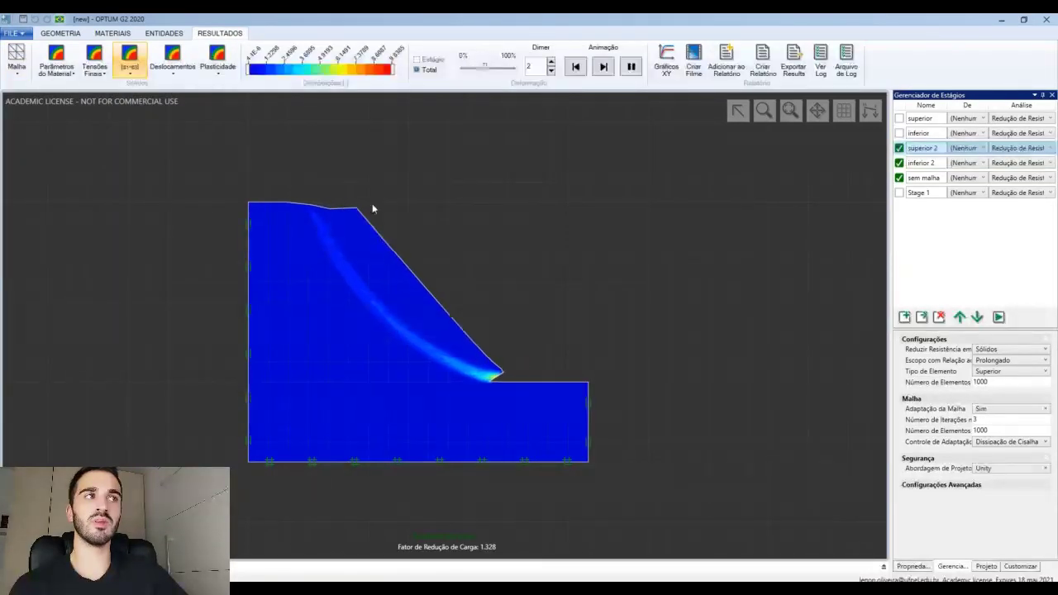
# Display the |ε1-ε3| strains of inferior 2 and compare them with those of sem malha
pyautogui.click(921, 163)
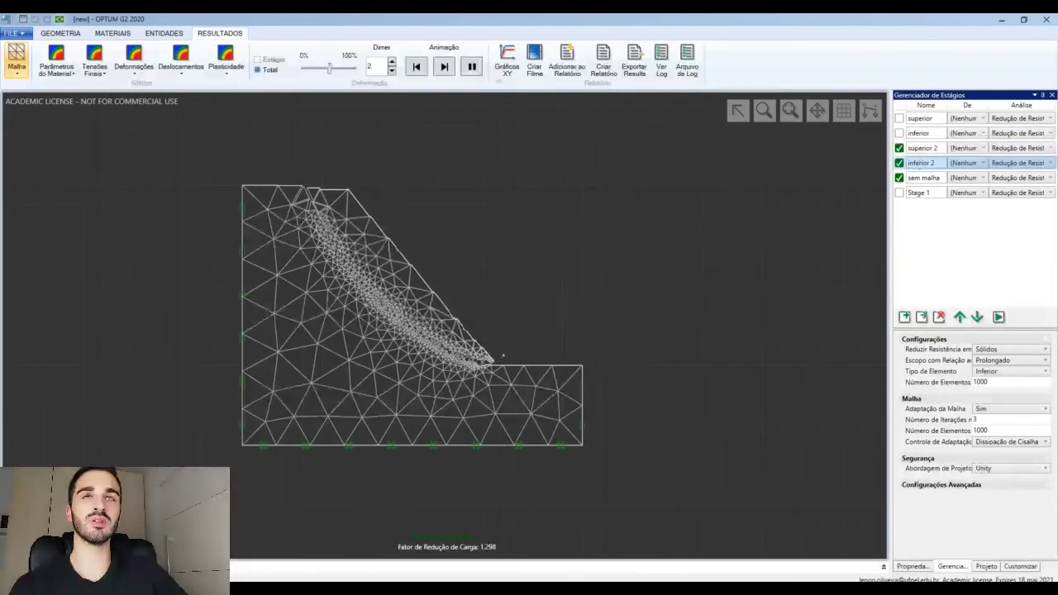
pyautogui.click(134, 66)
pyautogui.click(162, 188)
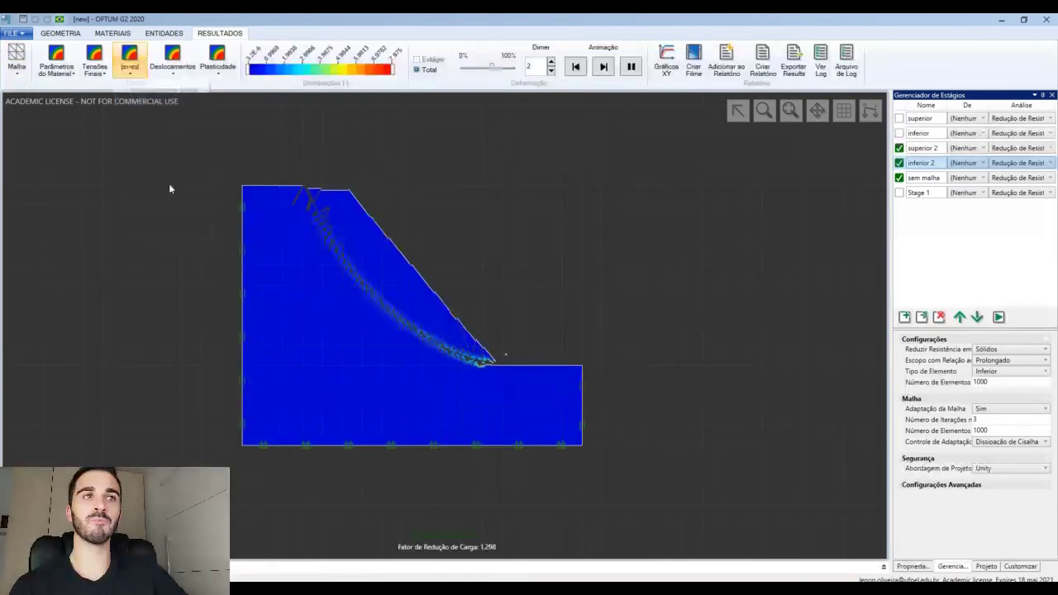
pyautogui.click(924, 177)
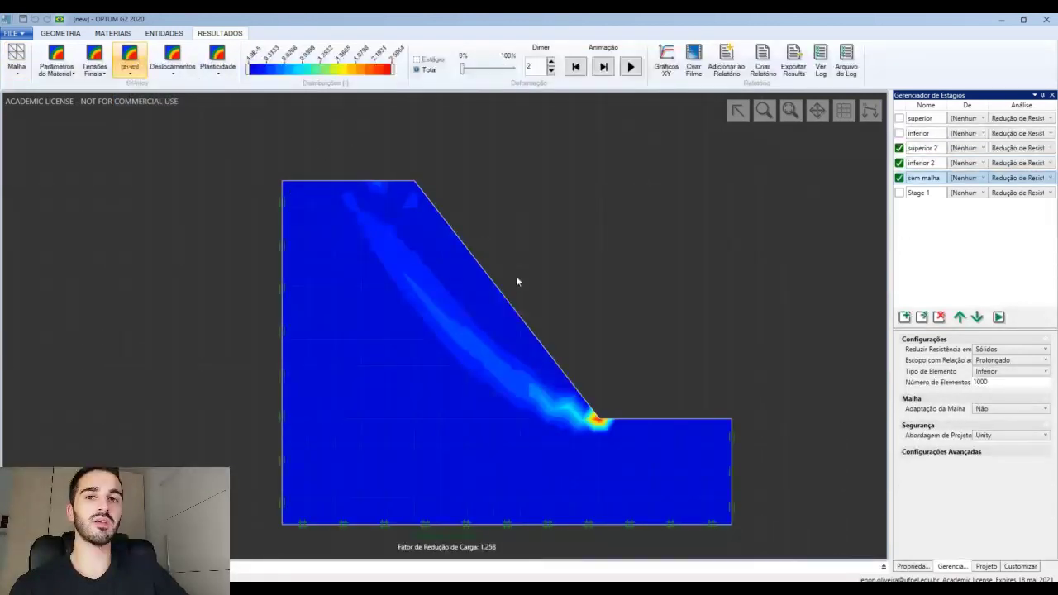